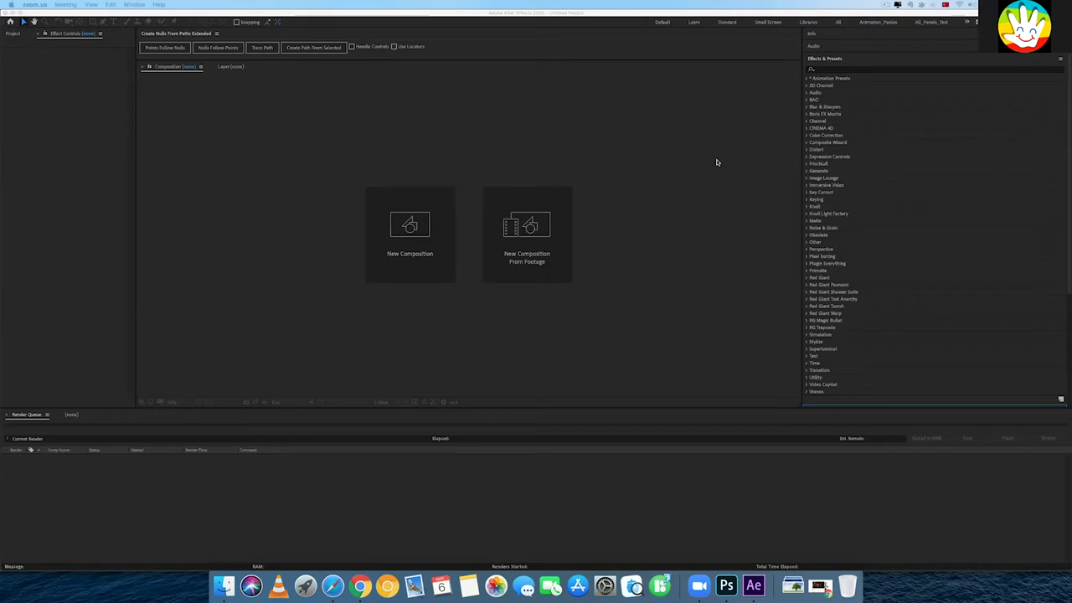
# Switch from After Effects to Photoshop, where the sky-bg.jpg photo is open
pyautogui.click(733, 587)
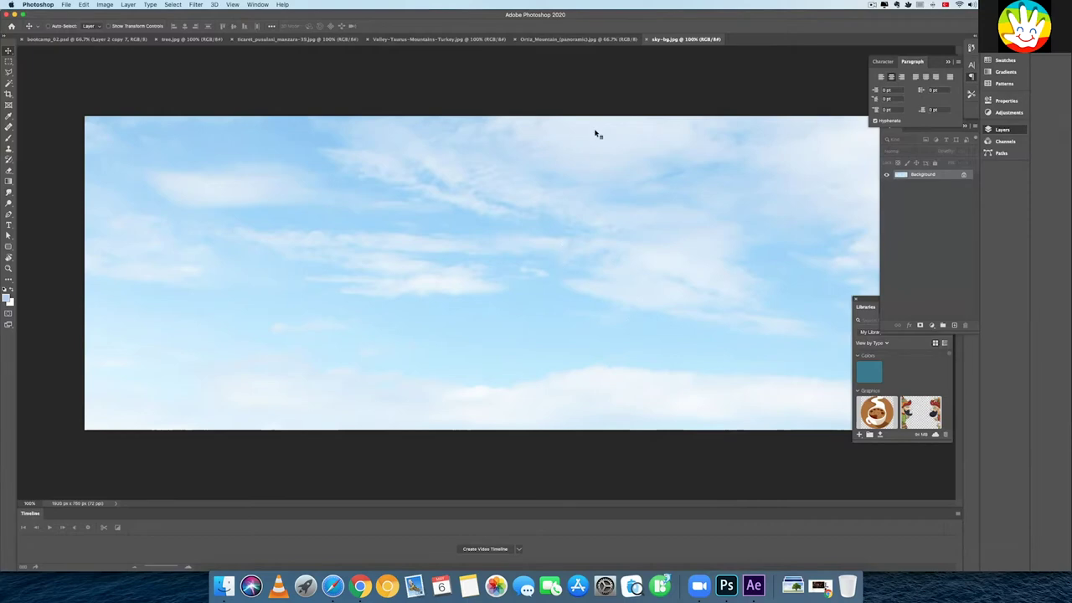
# Cycle through the Valley-Taurus, green valley and tree photos, then return to Ortiz_Mountain
pyautogui.hotkey('ctrl', 'shift', 'Tab')
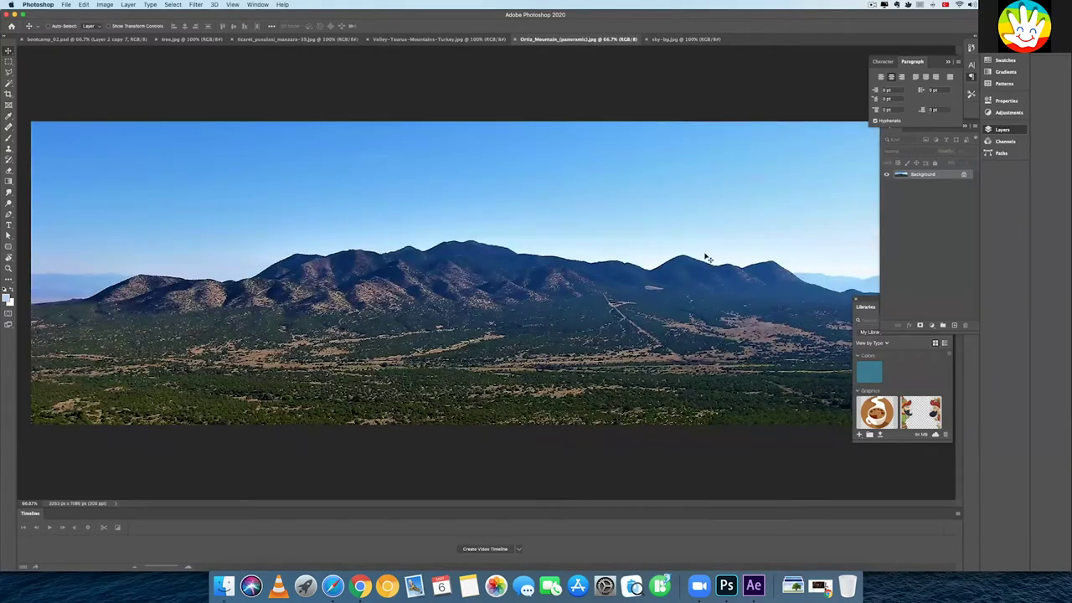
pyautogui.hotkey('ctrl', 'shift', 'Tab')
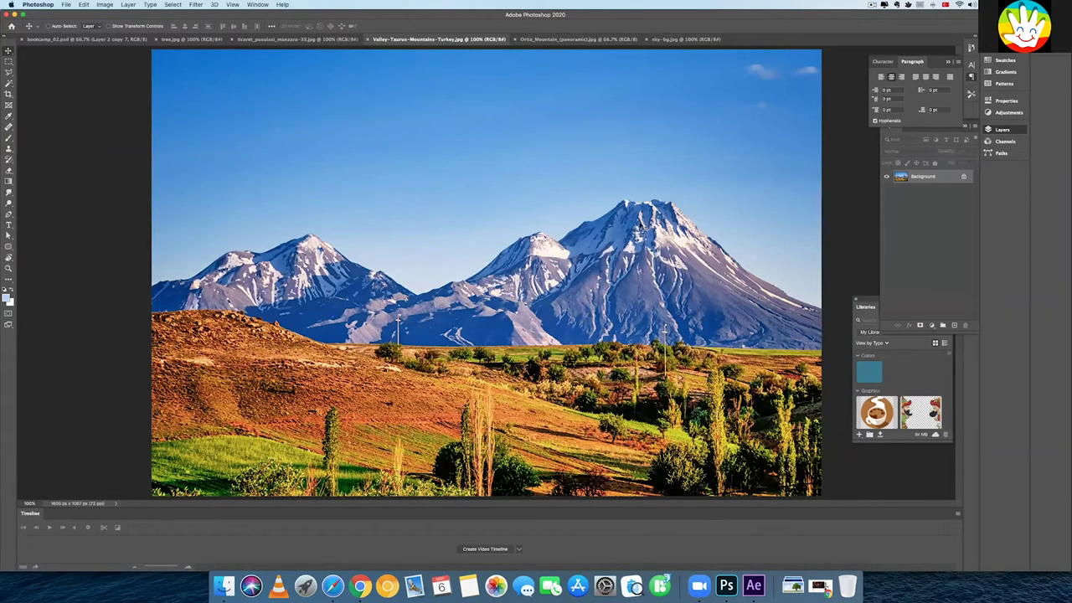
pyautogui.hotkey('ctrl', 'shift', 'Tab')
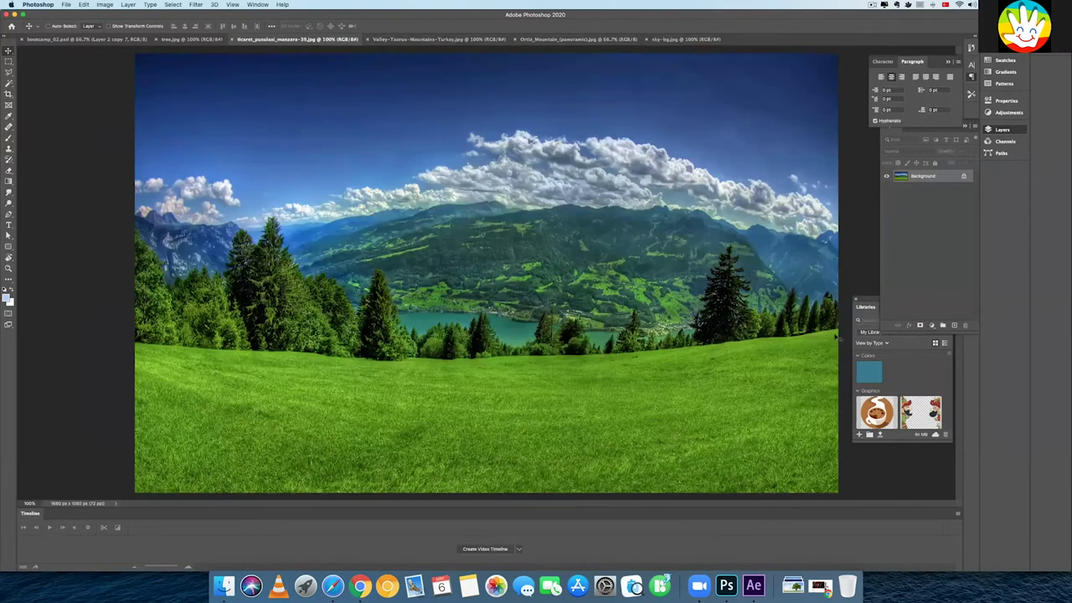
pyautogui.hotkey('ctrl', 'shift', 'Tab')
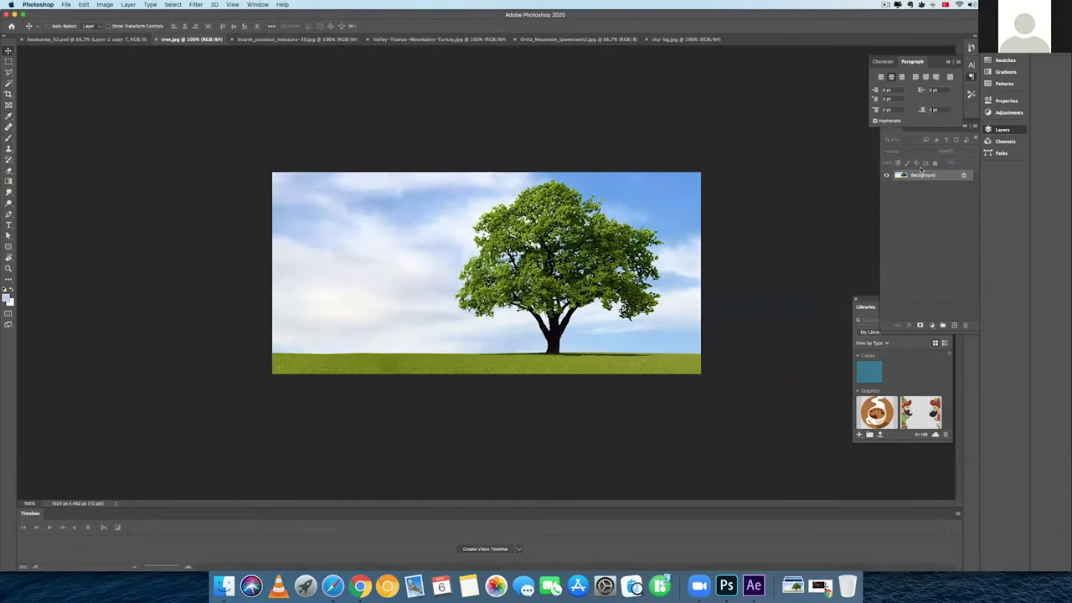
pyautogui.hotkey('ctrl', 'Tab')
pyautogui.hotkey('ctrl', 'Tab')
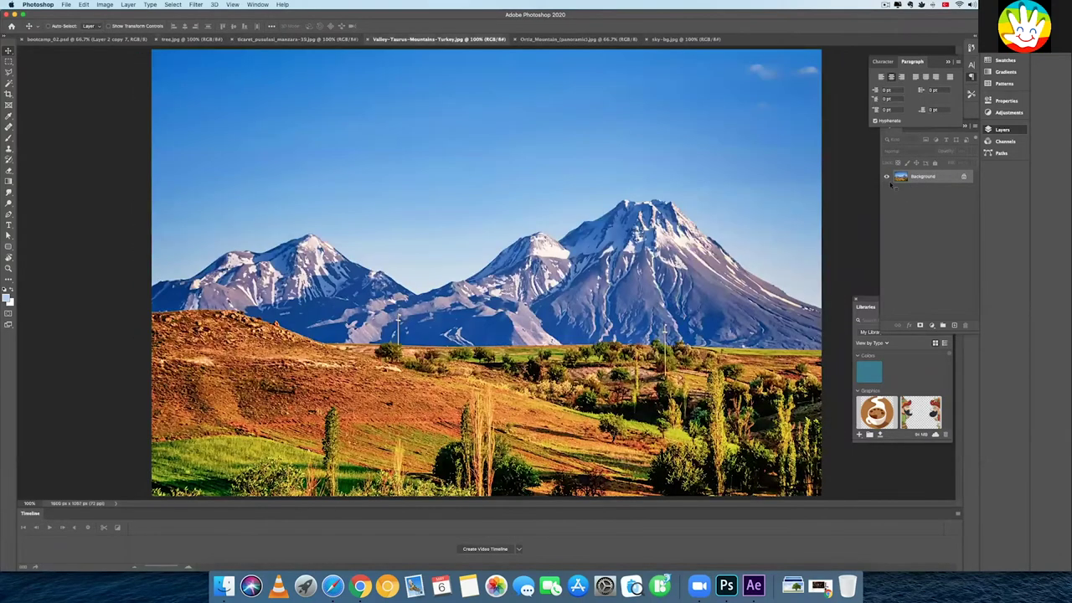
pyautogui.hotkey('ctrl', 'Tab')
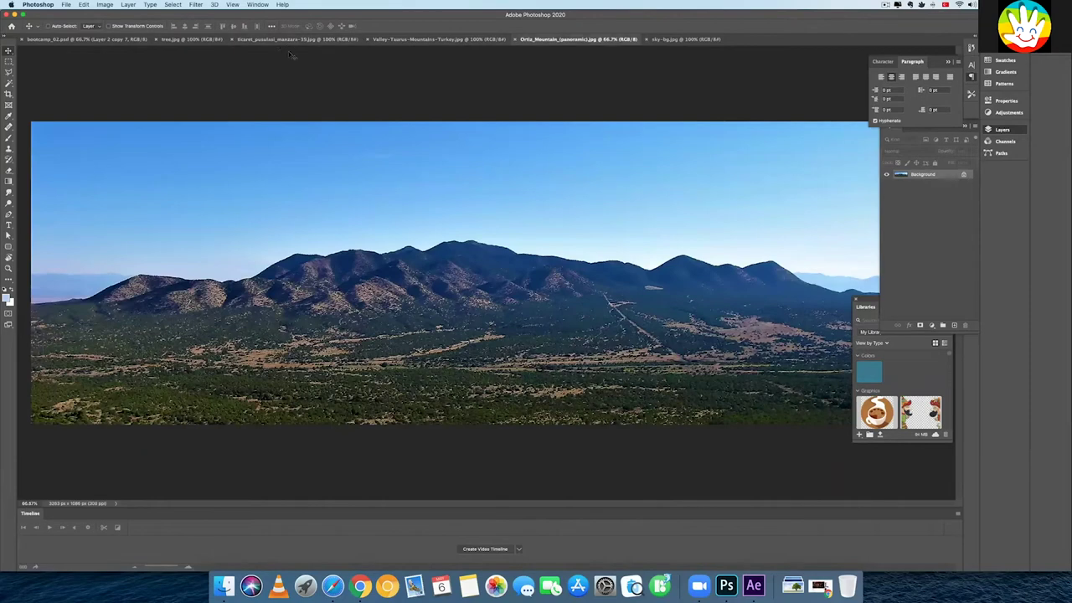
# In bootcamp_02.psd, toggle the tree and grass layers, leaving the tree hidden
pyautogui.click(81, 40)
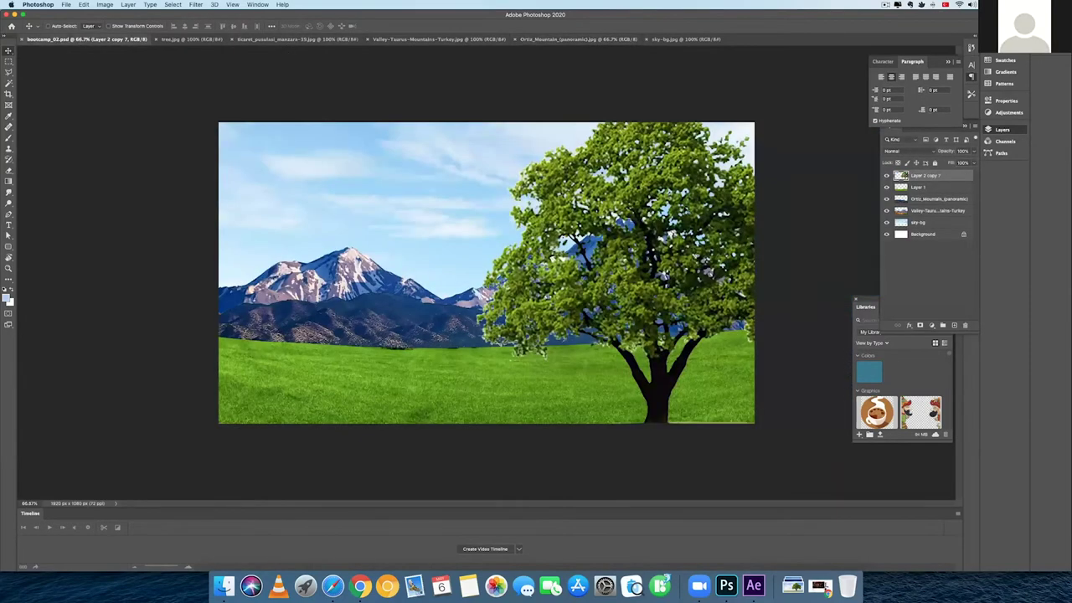
pyautogui.click(886, 176)
pyautogui.click(887, 177)
pyautogui.click(886, 177)
pyautogui.click(886, 177)
pyautogui.click(886, 177)
pyautogui.click(887, 188)
pyautogui.click(887, 188)
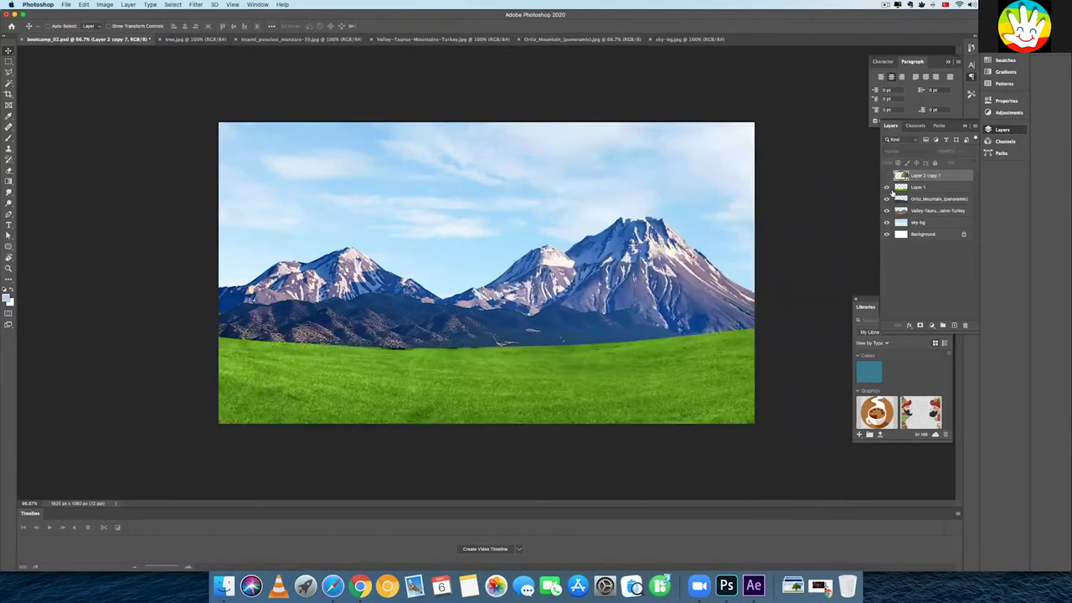
# Try squashing the grass layer with Free Transform, then undo it
pyautogui.click(913, 187)
pyautogui.press('super+t')
pyautogui.moveTo(754, 122); pyautogui.dragTo(702, 257)
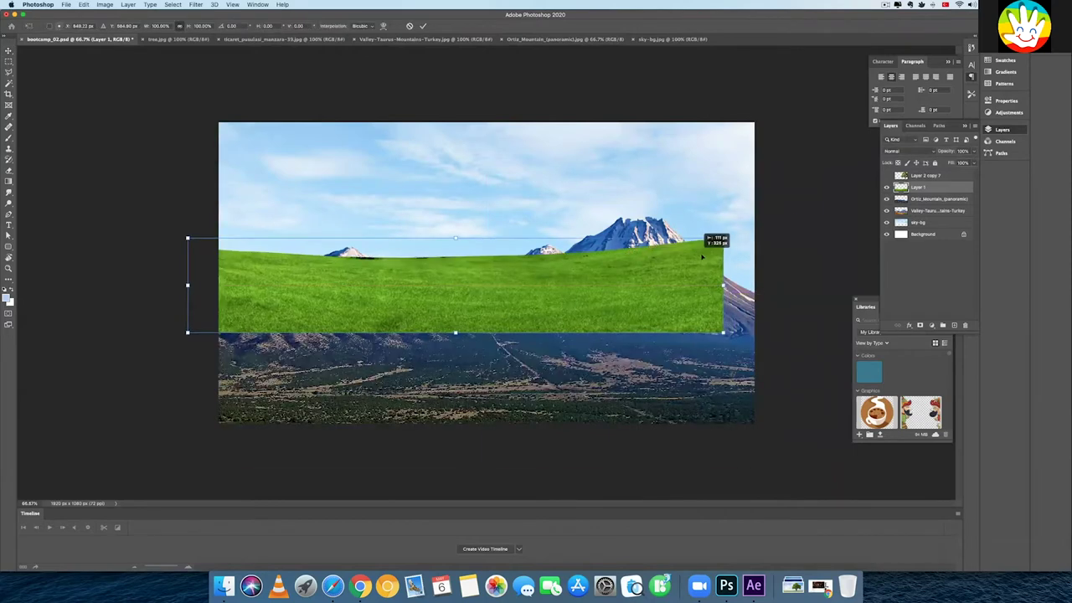
pyautogui.press('super+z')
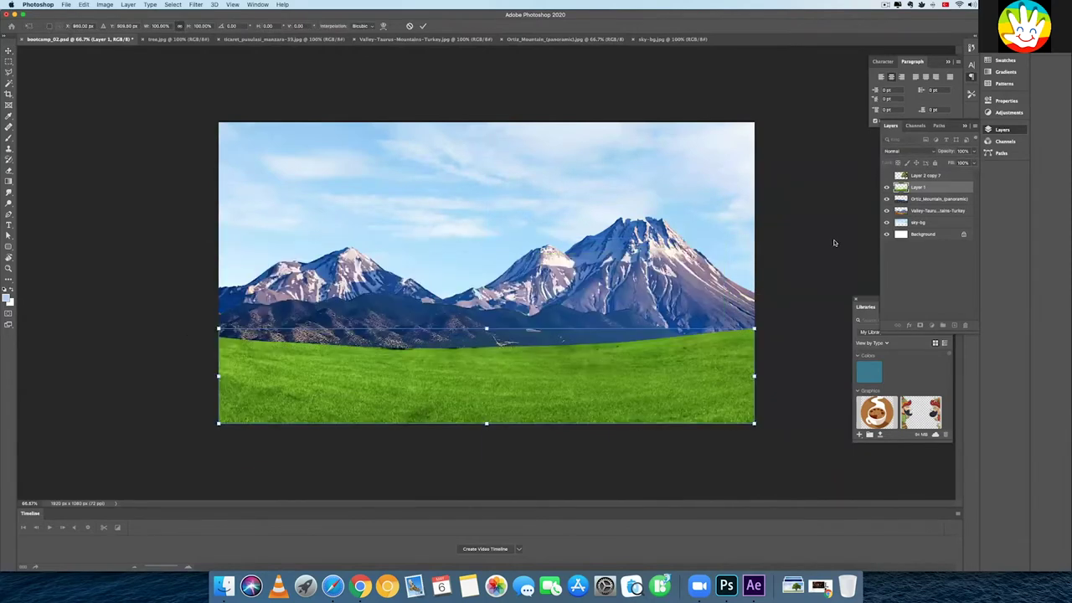
# Hide the grass, move the Ortiz_Mountain layer higher in the frame, then hide it
pyautogui.click(887, 186)
pyautogui.click(887, 199)
pyautogui.click(901, 200)
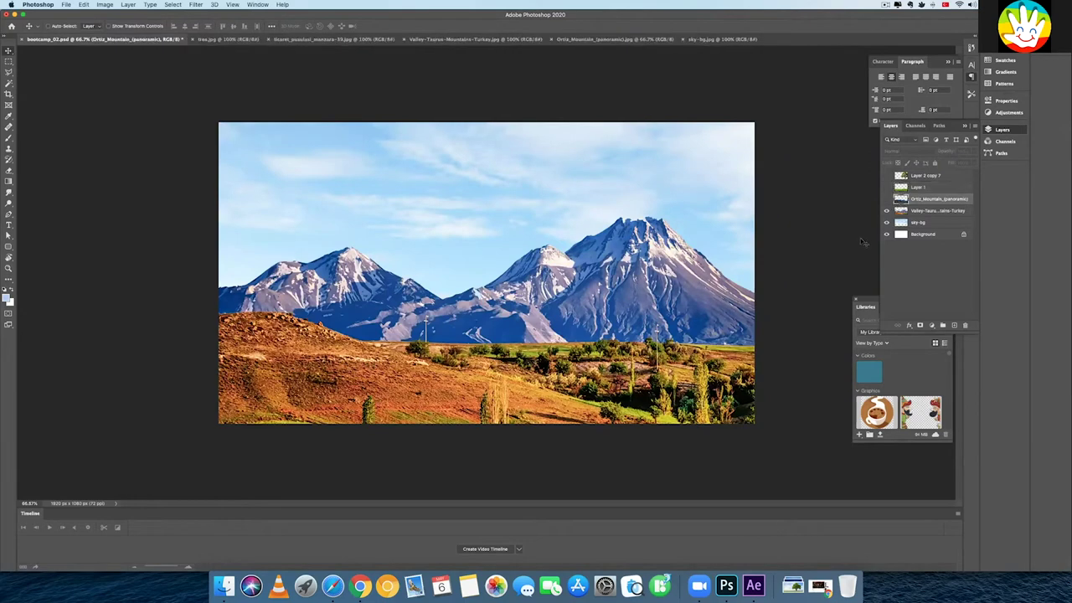
pyautogui.click(887, 198)
pyautogui.moveTo(695, 277); pyautogui.dragTo(496, 218)
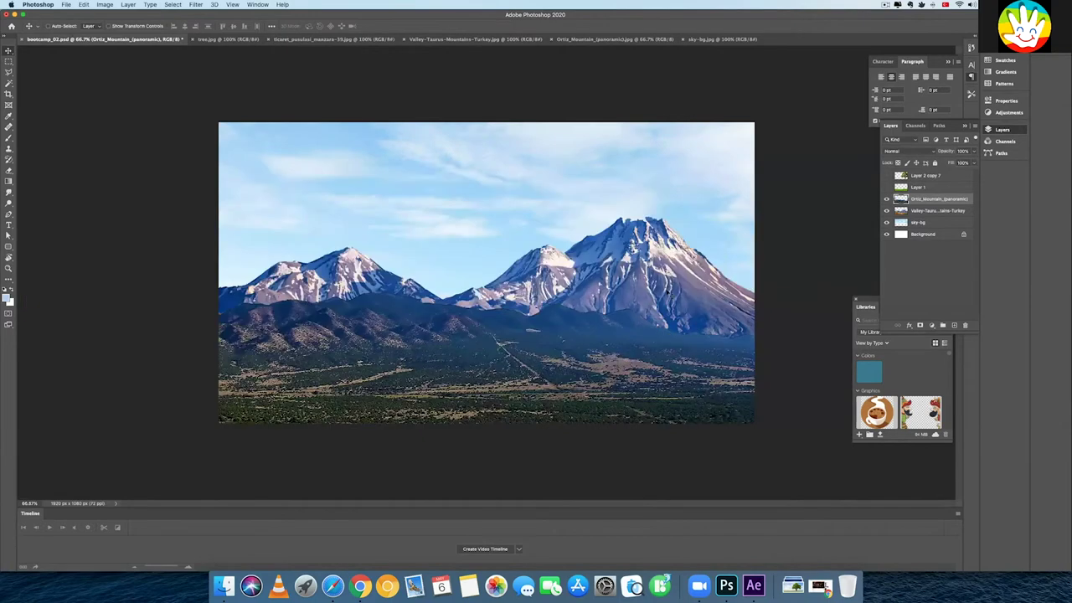
pyautogui.click(887, 199)
# Toggle the Valley-Taurus and Ortiz_Mountain layers, ending with both hidden
pyautogui.click(887, 210)
pyautogui.click(887, 210)
pyautogui.click(887, 210)
pyautogui.click(887, 210)
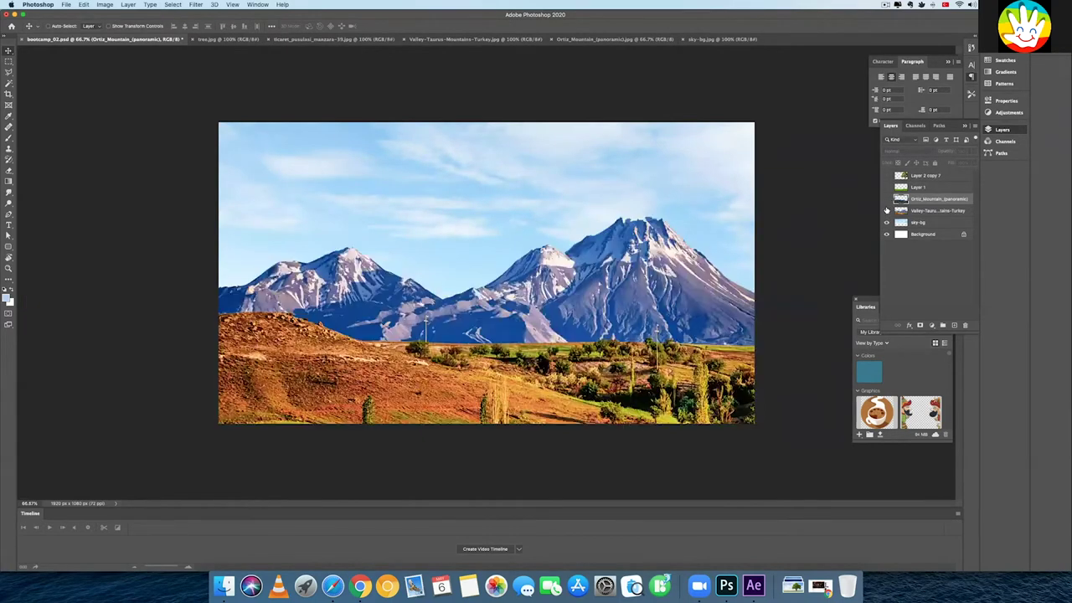
pyautogui.click(887, 200)
pyautogui.click(887, 199)
pyautogui.click(887, 210)
# Try enlarging the sky-bg layer with Free Transform, then cancel
pyautogui.click(729, 282)
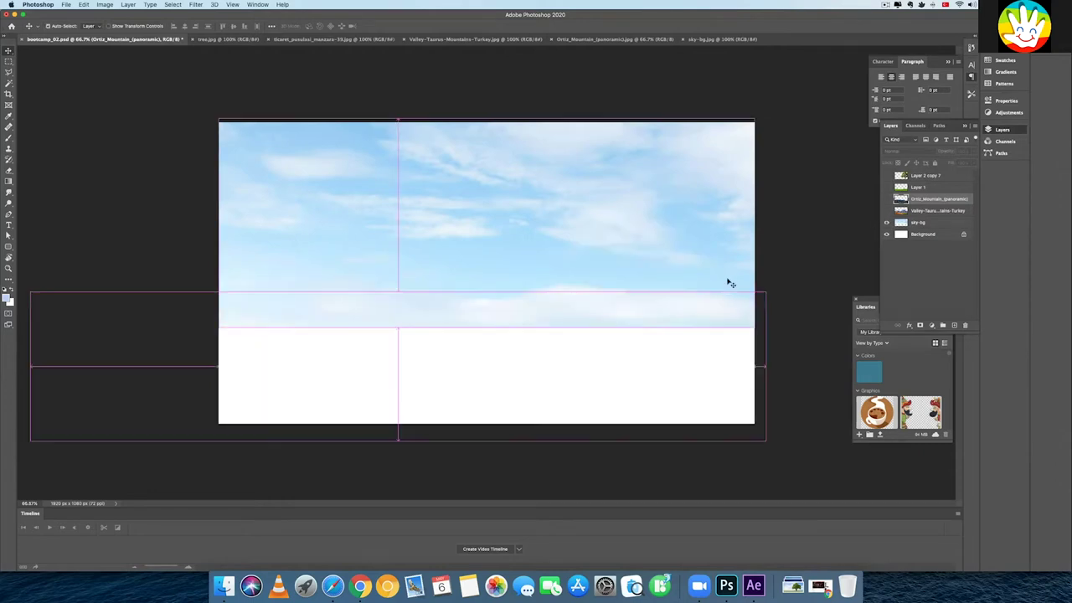
pyautogui.press('super+t')
pyautogui.moveTo(754, 327); pyautogui.dragTo(838, 360)
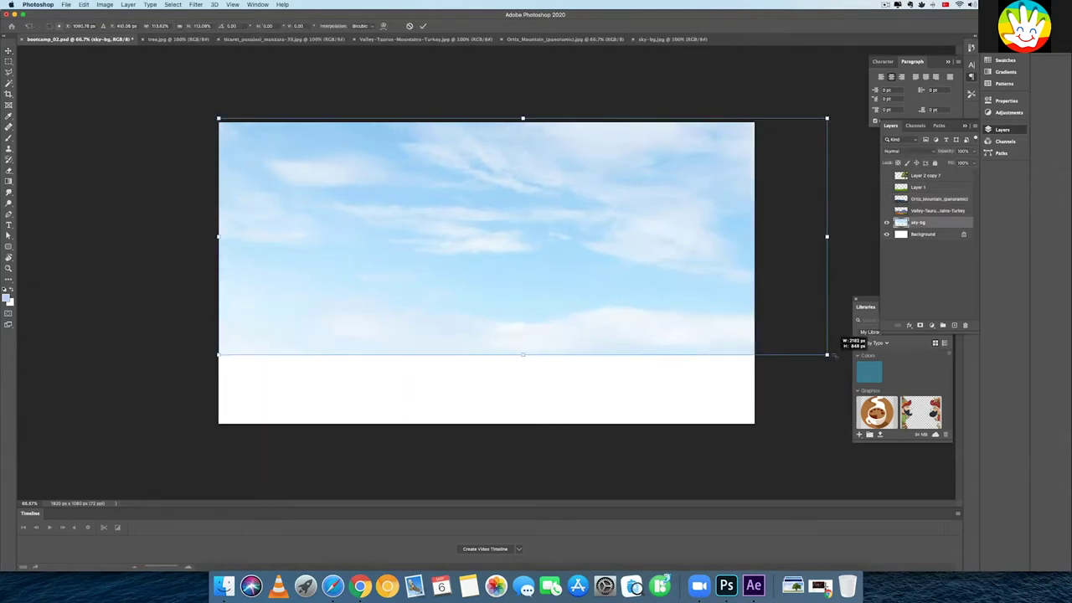
pyautogui.press('Escape')
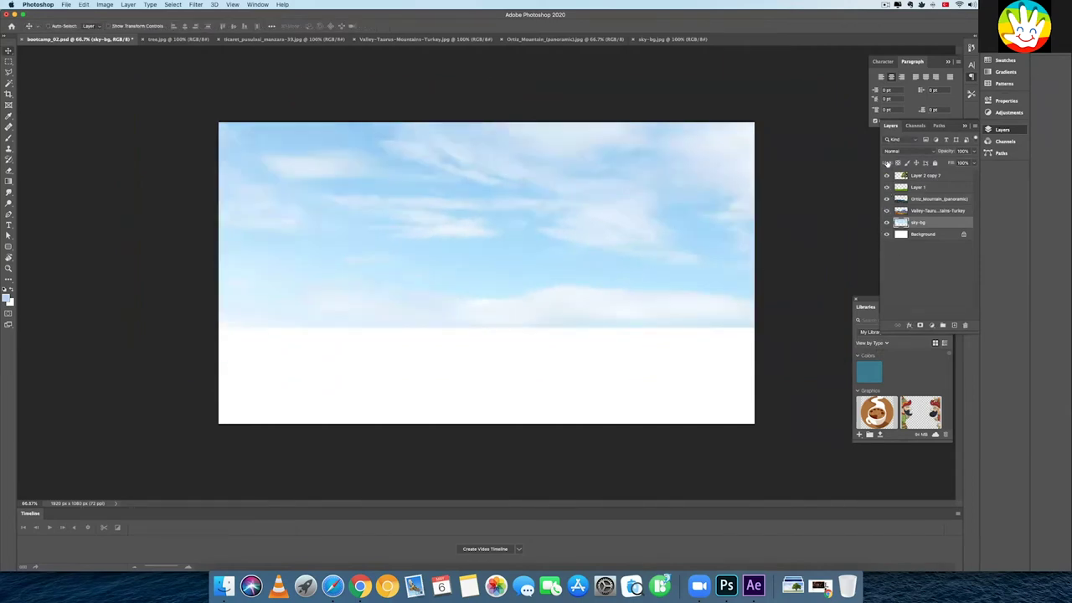
# Turn all layers back on, cancel Hue/Saturation, and load then clear the tree selection
pyautogui.moveTo(887, 175); pyautogui.dragTo(887, 210)
pyautogui.press('super+u')
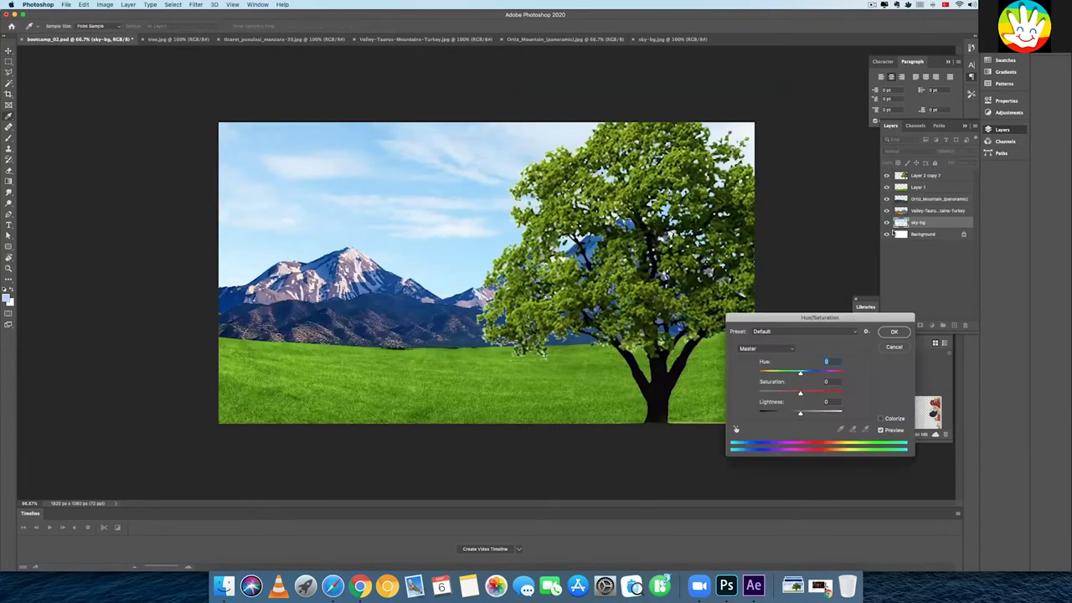
pyautogui.click(891, 348)
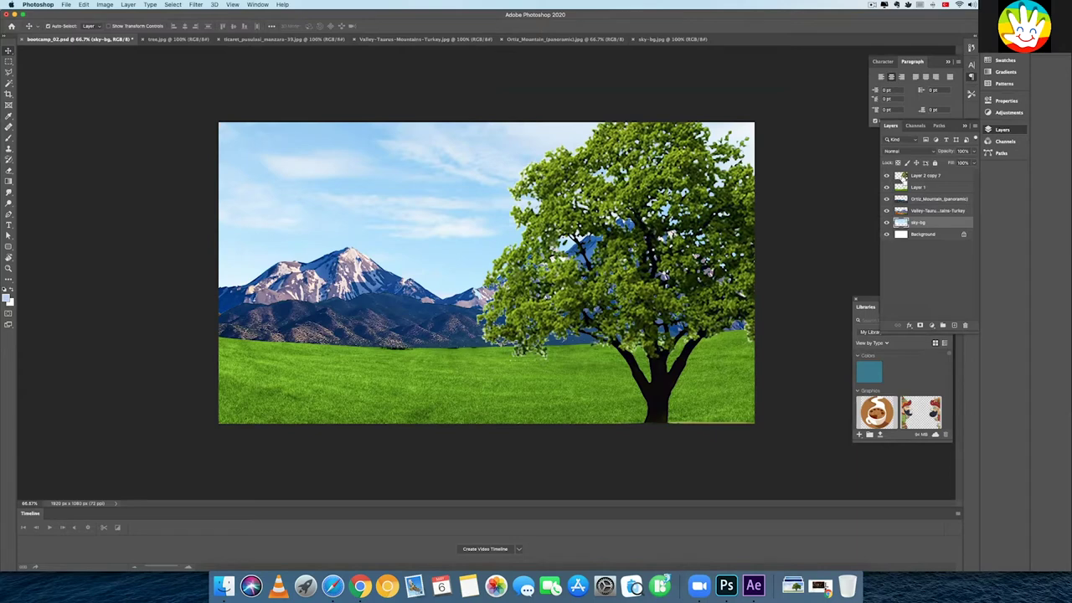
pyautogui.keyDown('super'); pyautogui.click(901, 179); pyautogui.keyUp('super')
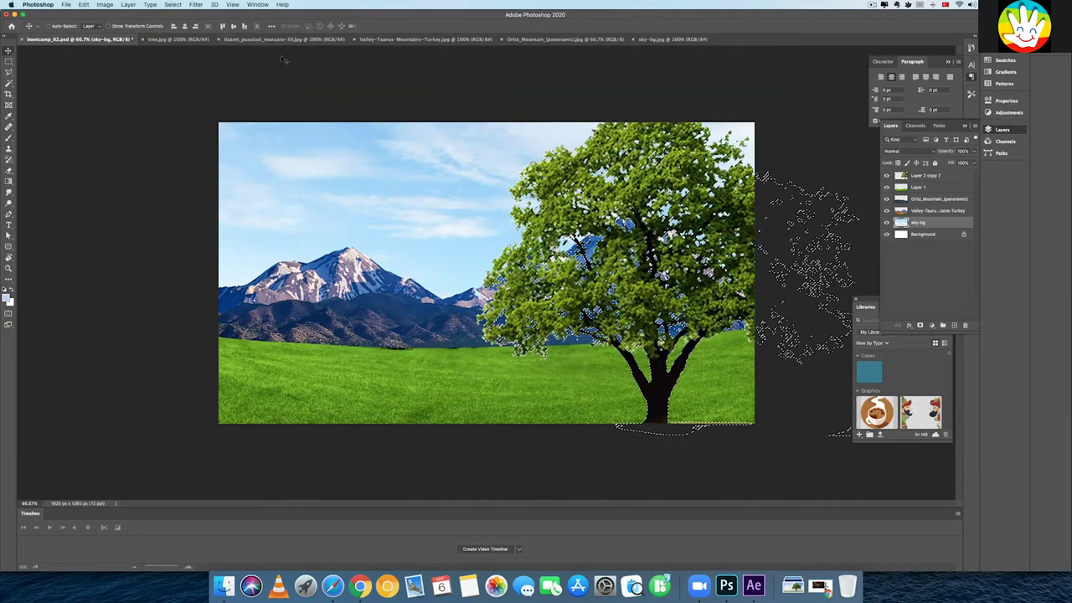
pyautogui.press('super+d')
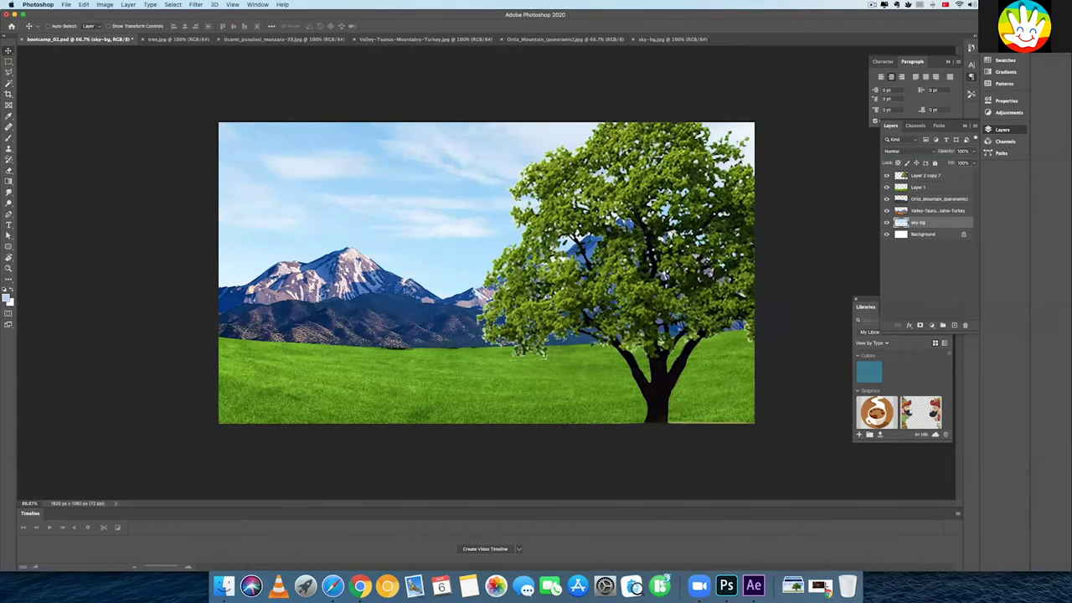
pyautogui.click(658, 39)
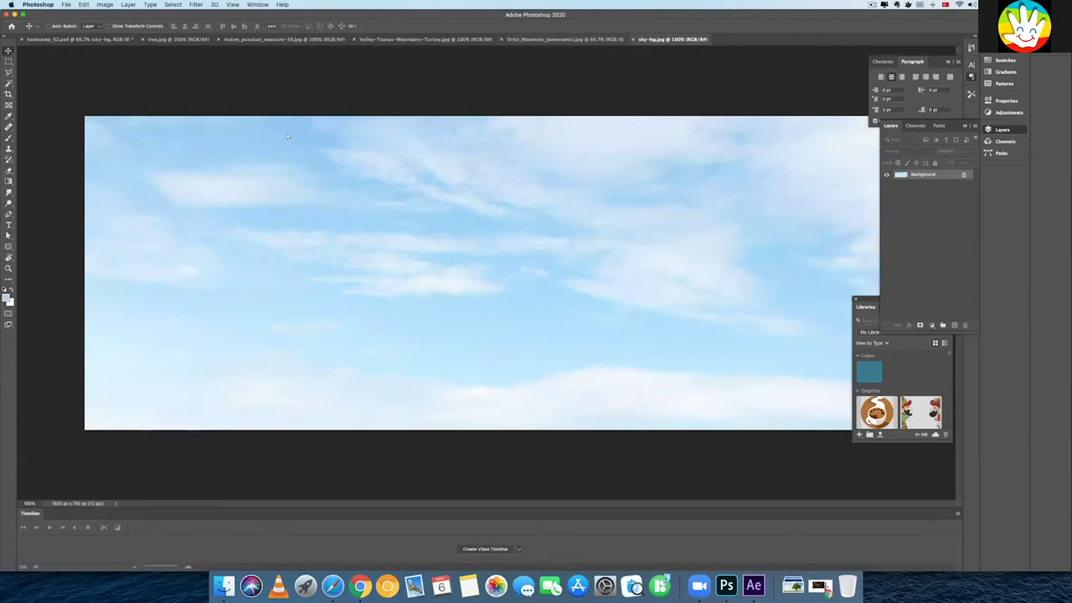
pyautogui.click(100, 40)
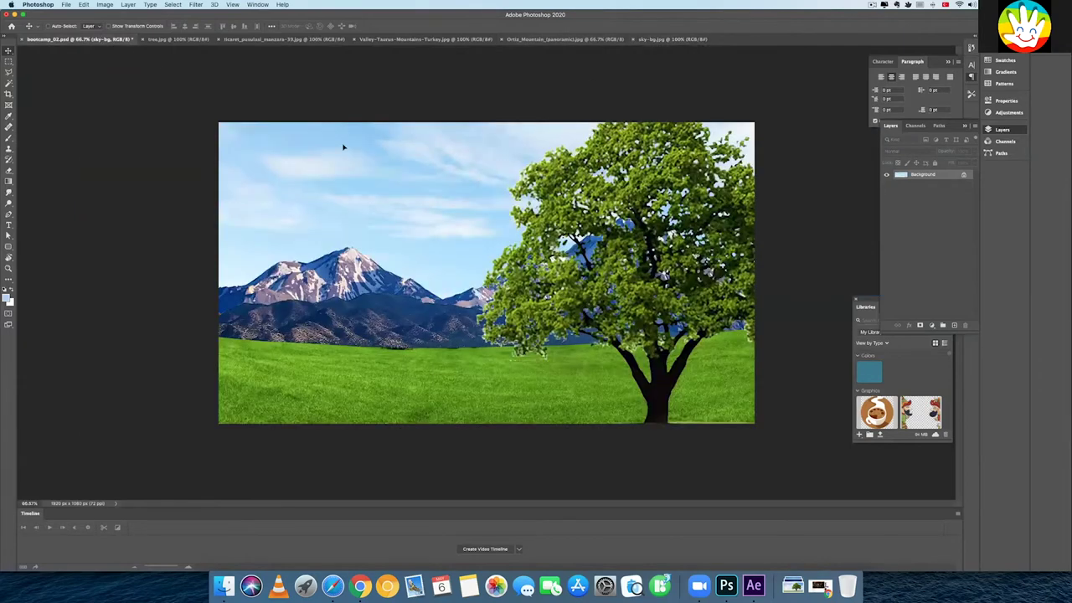
# Paste a test layer into the composite, nudge it, and delete it
pyautogui.hotkey('ctrl', 'v')
pyautogui.moveTo(349, 148); pyautogui.dragTo(449, 247)
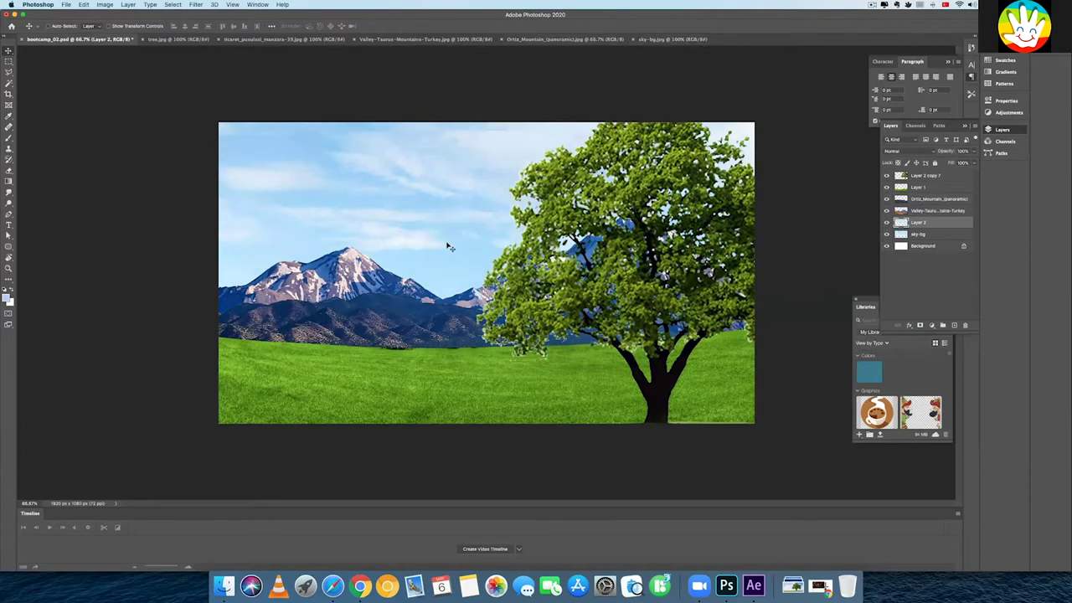
pyautogui.press('Delete')
# Remove the desert-mountain layer from bootcamp_02.psd and bring up Ortiz_Mountain with the Magic Wand
pyautogui.click(531, 39)
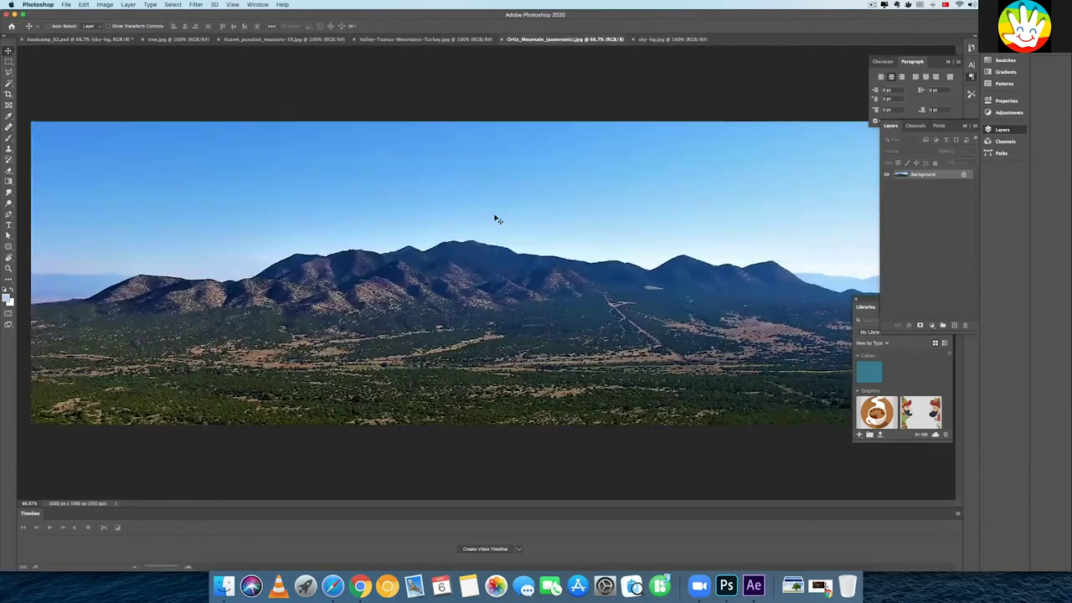
pyautogui.click(119, 40)
pyautogui.moveTo(363, 201); pyautogui.dragTo(463, 219)
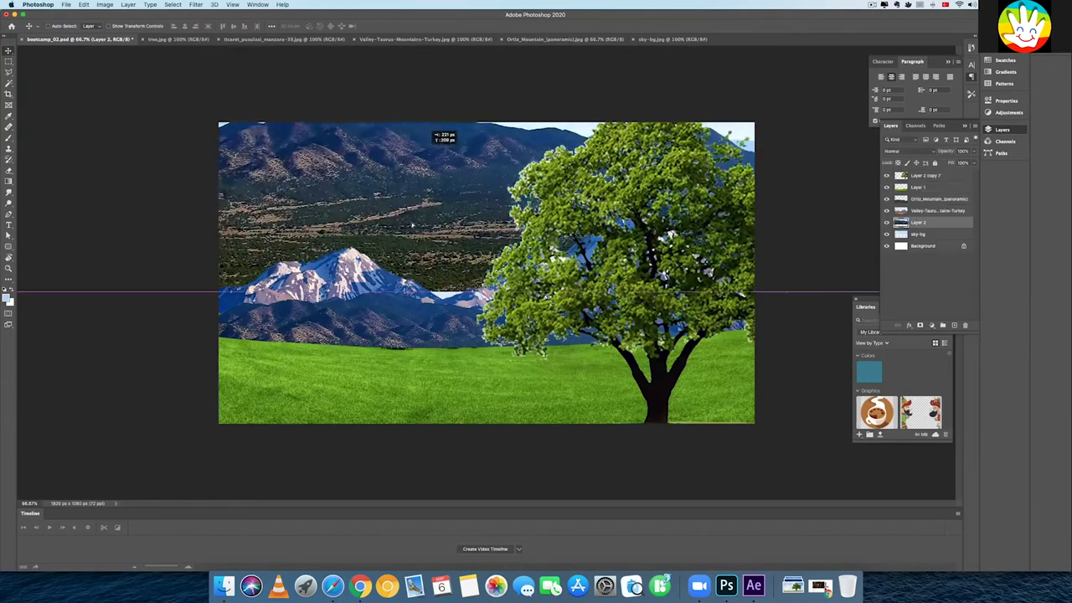
pyautogui.press('BackSpace')
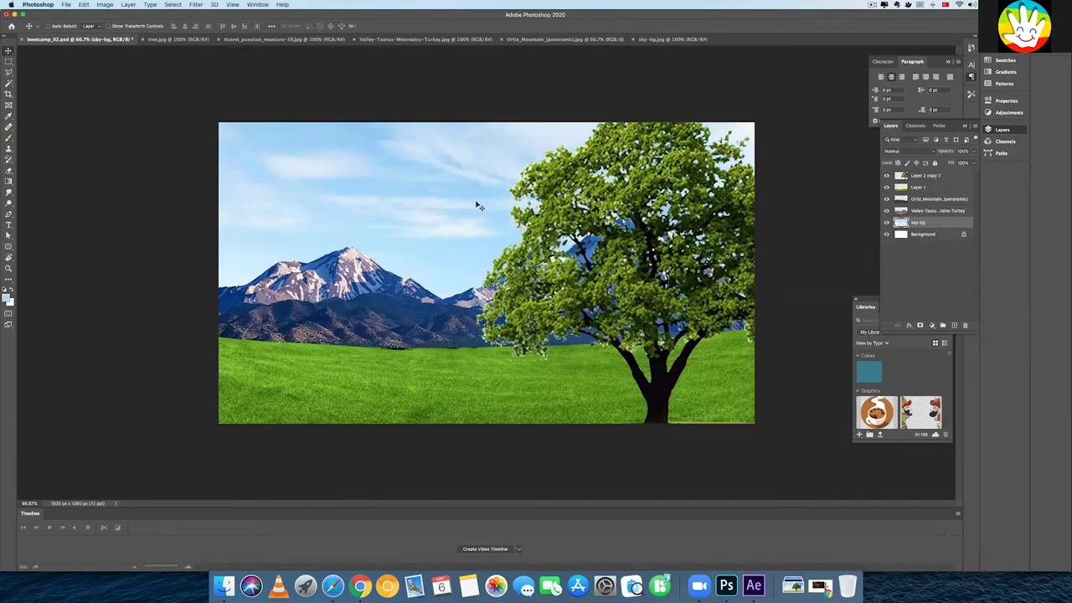
pyautogui.click(553, 39)
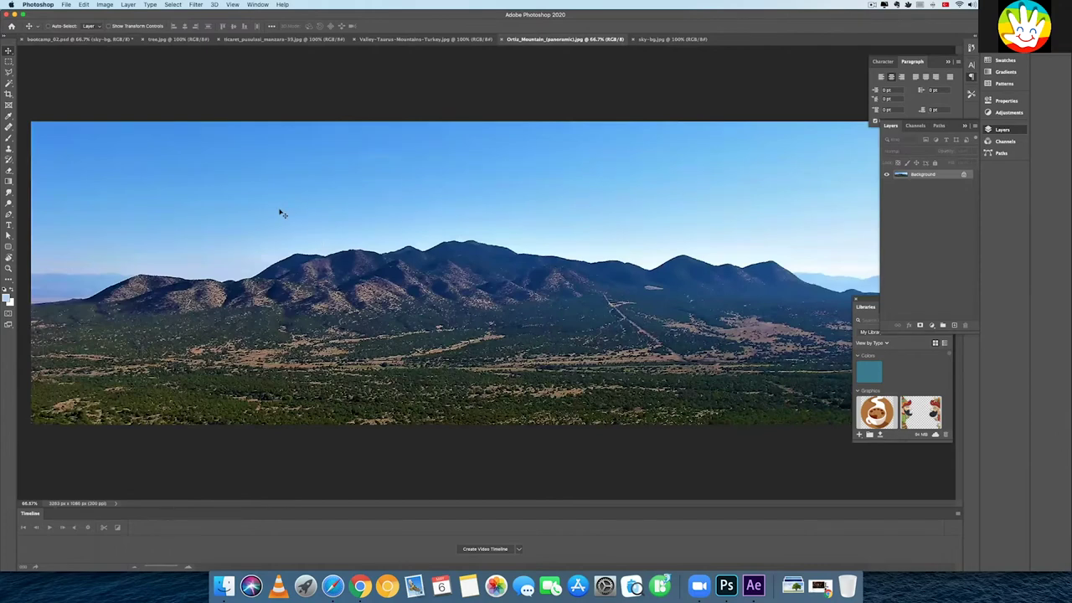
pyautogui.moveTo(9, 87); pyautogui.dragTo(55, 101)
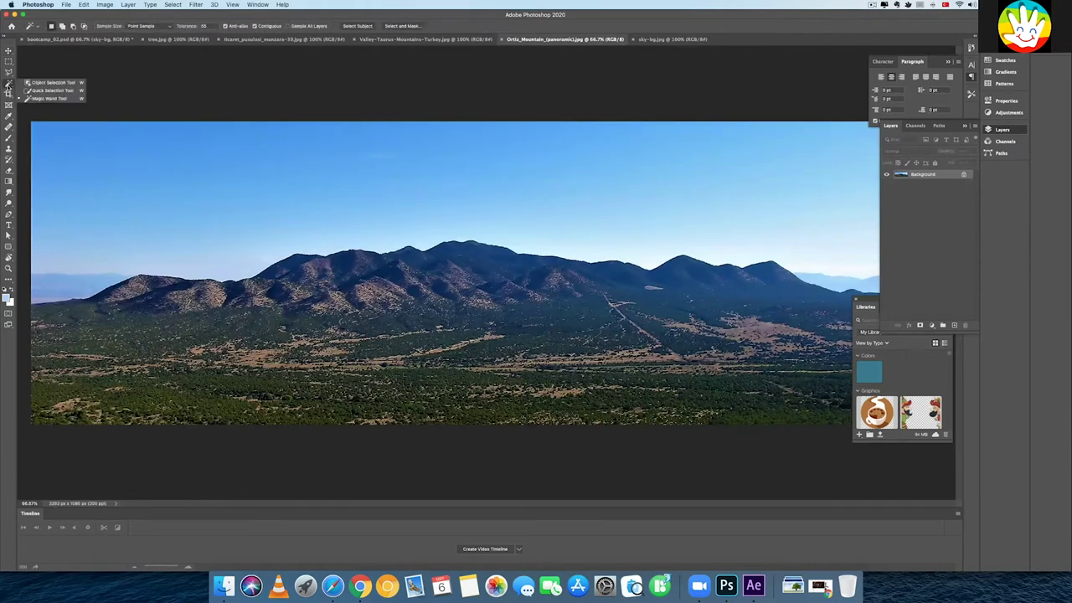
# Magic-wand the Ortiz_Mountain sky, Shift-adding the rest, and cancel the Fill dialog
pyautogui.click(56, 102)
pyautogui.click(139, 218)
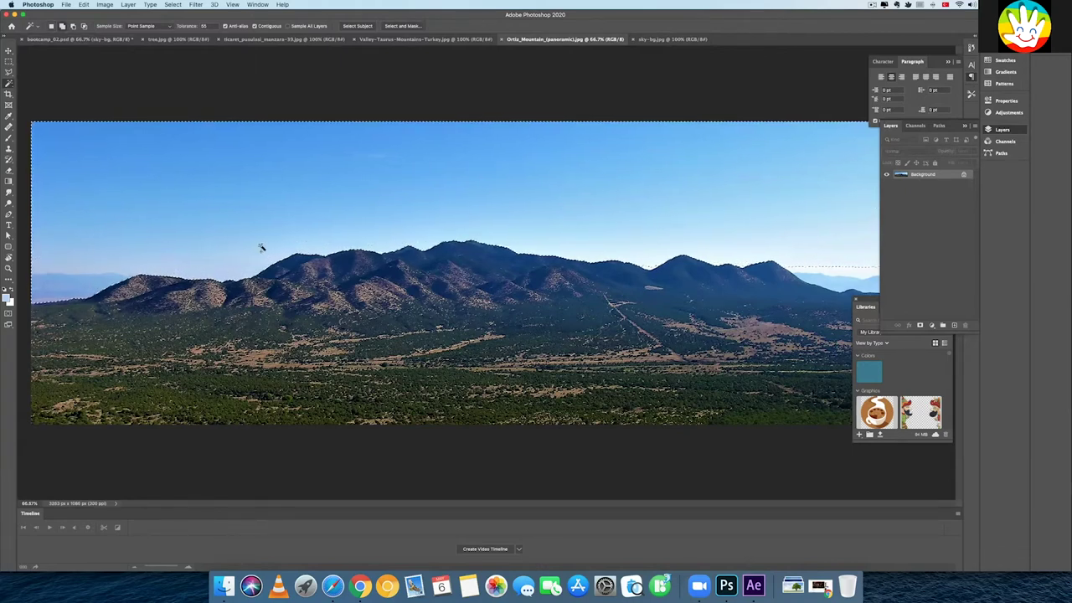
pyautogui.keyDown('shift'); pyautogui.click(824, 281); pyautogui.keyUp('shift')
pyautogui.press('Tab')
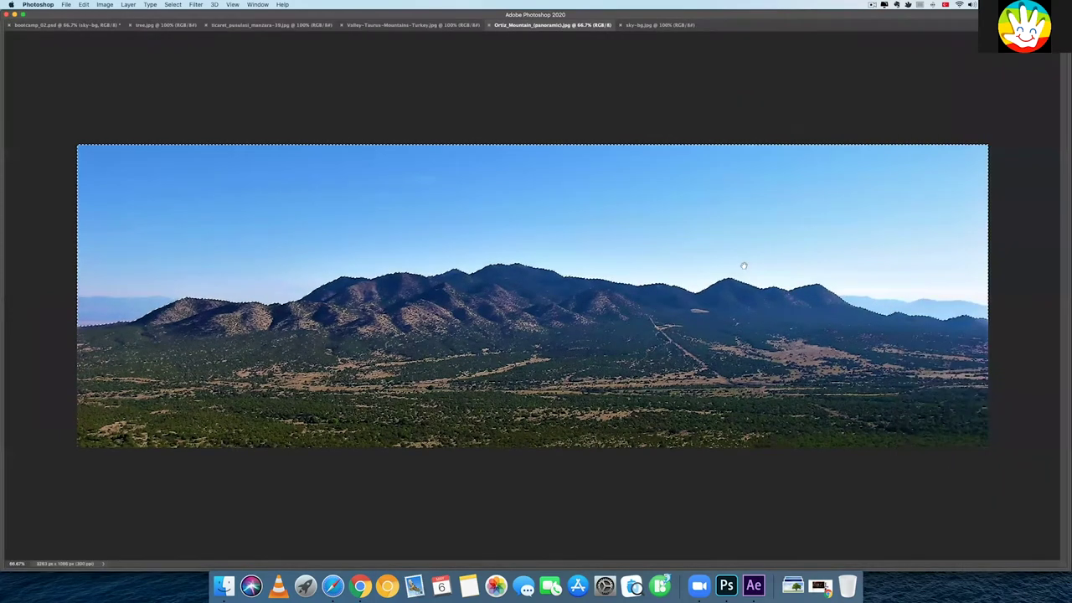
pyautogui.keyDown('alt'); pyautogui.click(720, 266); pyautogui.keyUp('alt')
pyautogui.keyDown('alt'); pyautogui.click(719, 266); pyautogui.keyUp('alt')
pyautogui.press('super+plus')
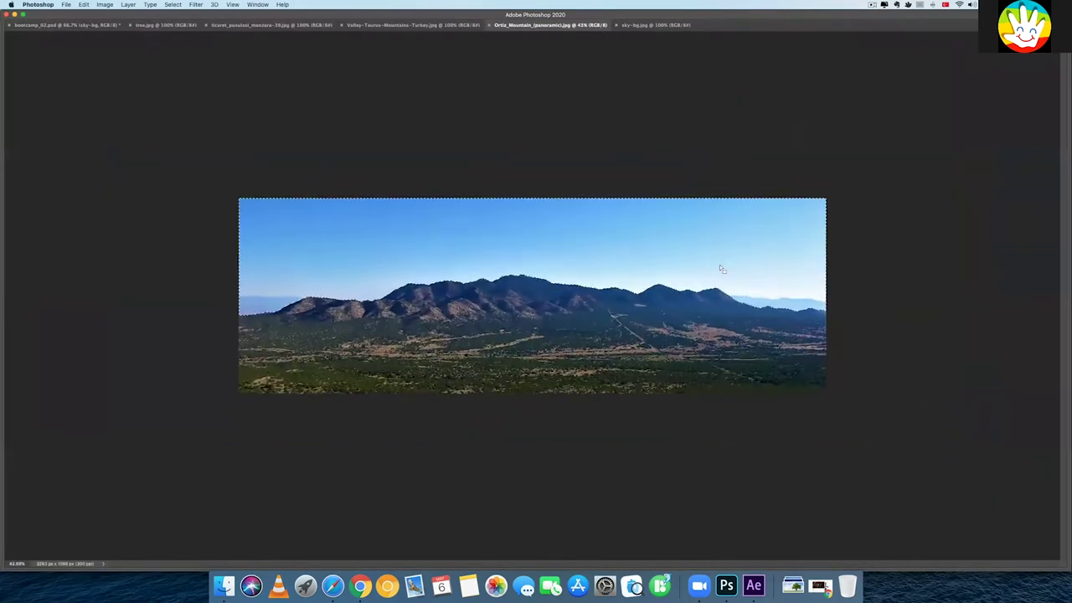
pyautogui.press('Tab')
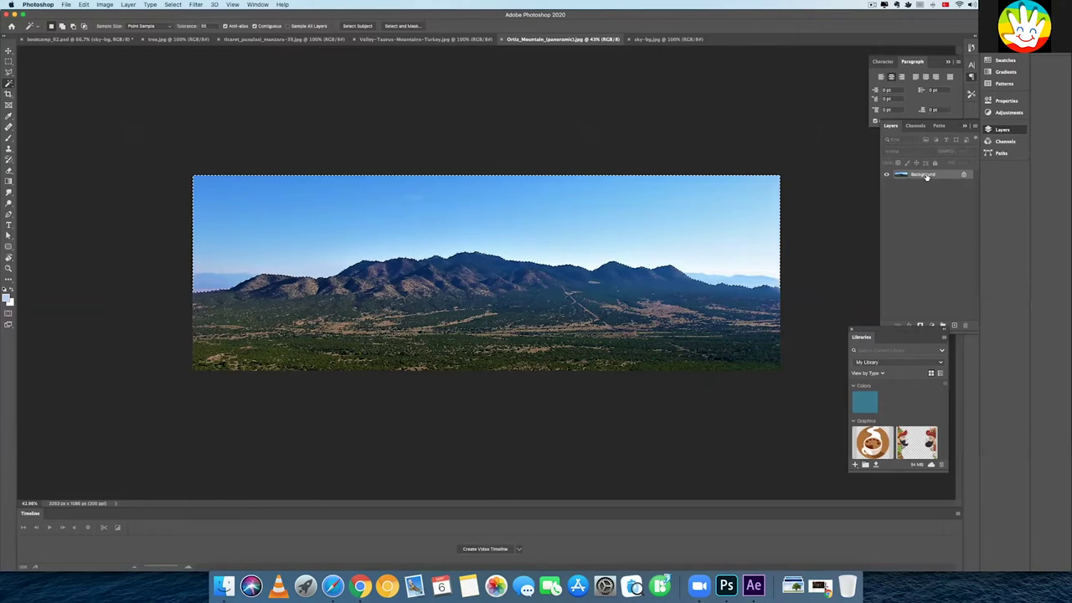
pyautogui.press('i')
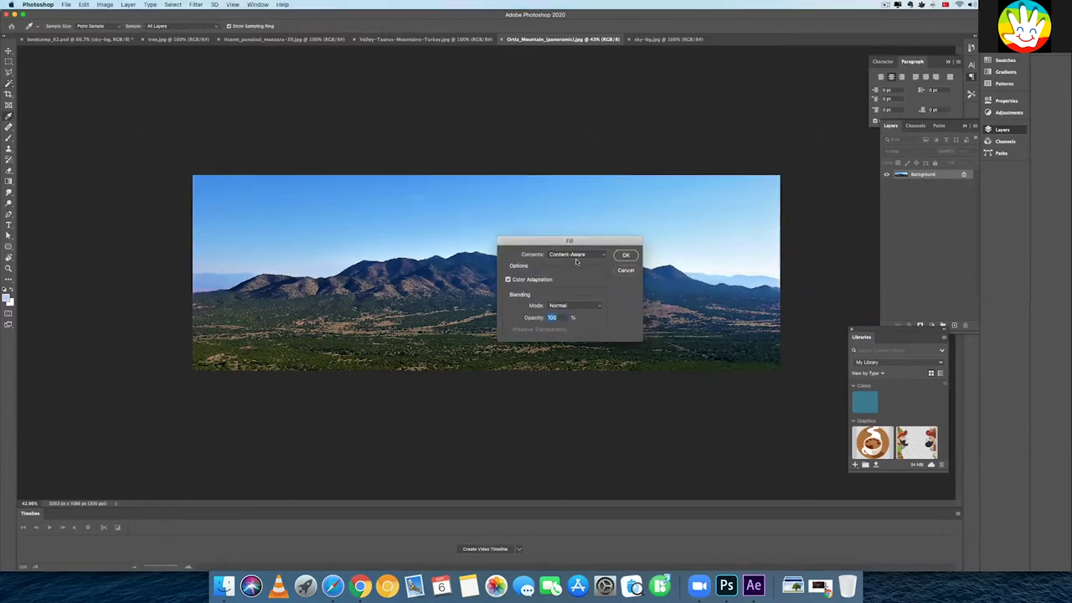
pyautogui.click(626, 255)
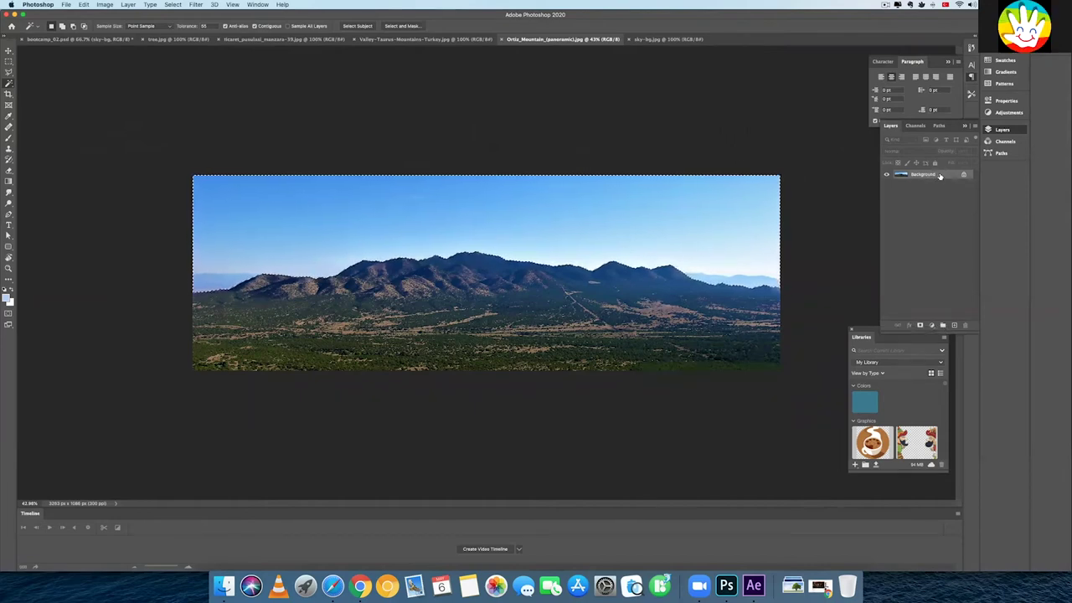
# Convert the panorama's Background to Layer 0 and delete the selected sky to transparency
pyautogui.doubleClick(922, 174)
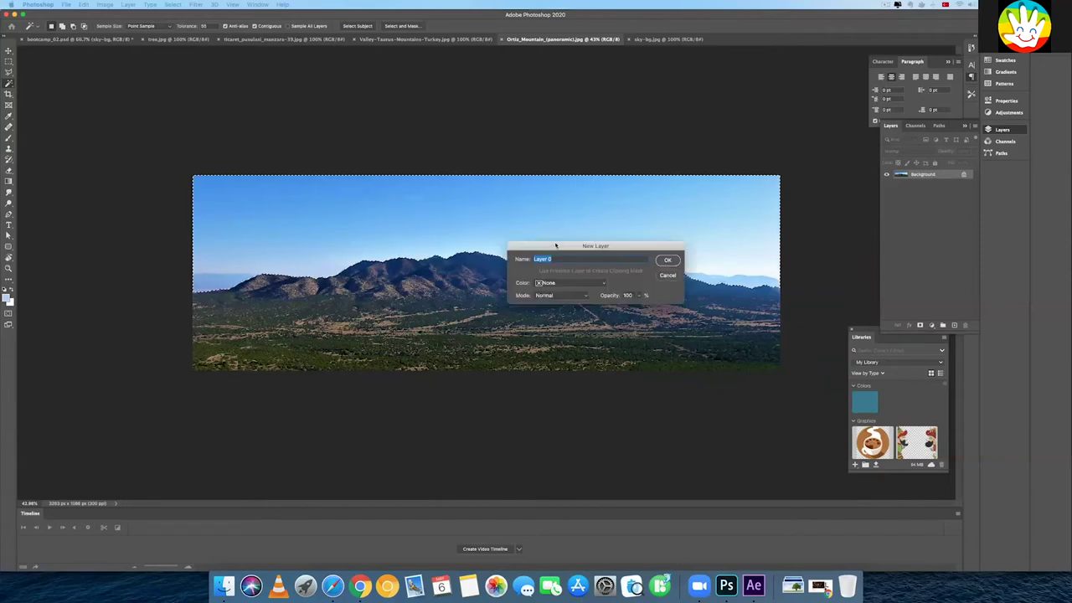
pyautogui.press('Return')
pyautogui.keyDown('super'); pyautogui.click(914, 176); pyautogui.keyUp('super')
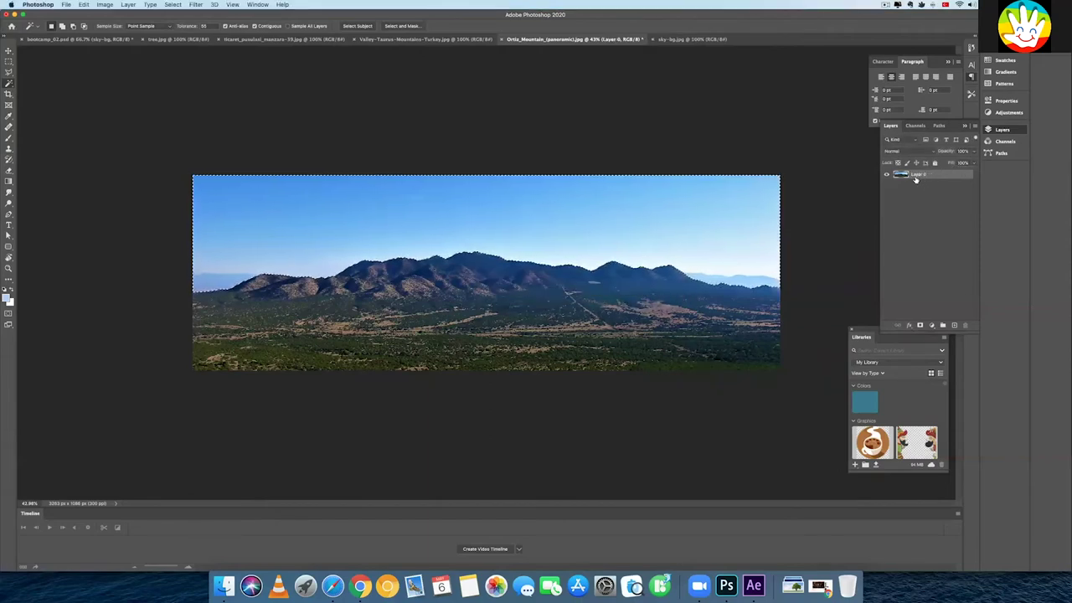
pyautogui.press('Delete')
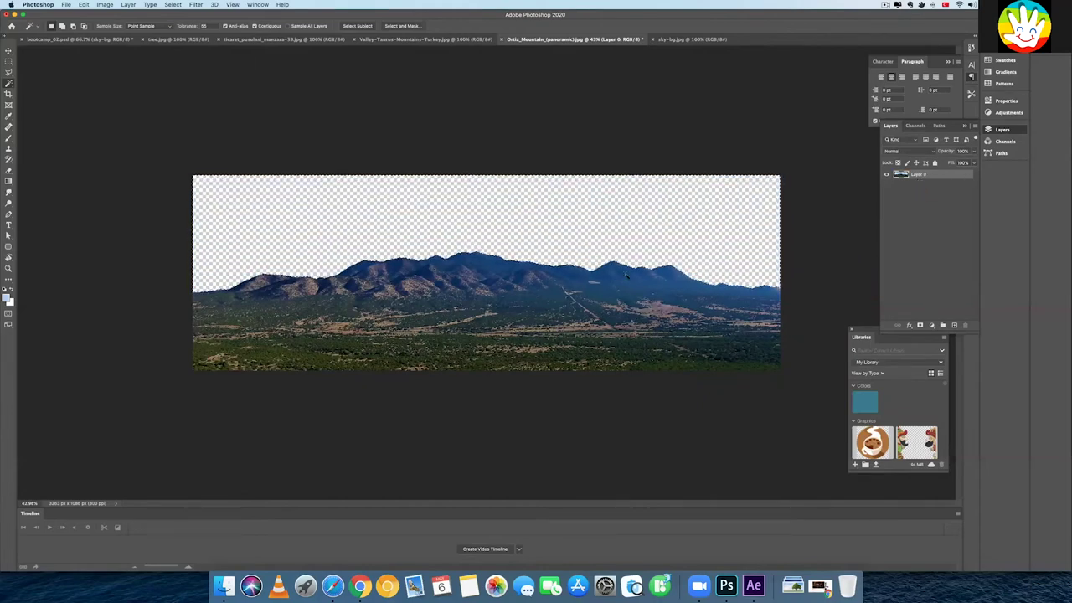
pyautogui.press('super+d')
# Test-drag the mountain layer into bootcamp_02.psd, undo it, and switch to Valley-Taurus
pyautogui.press('v')
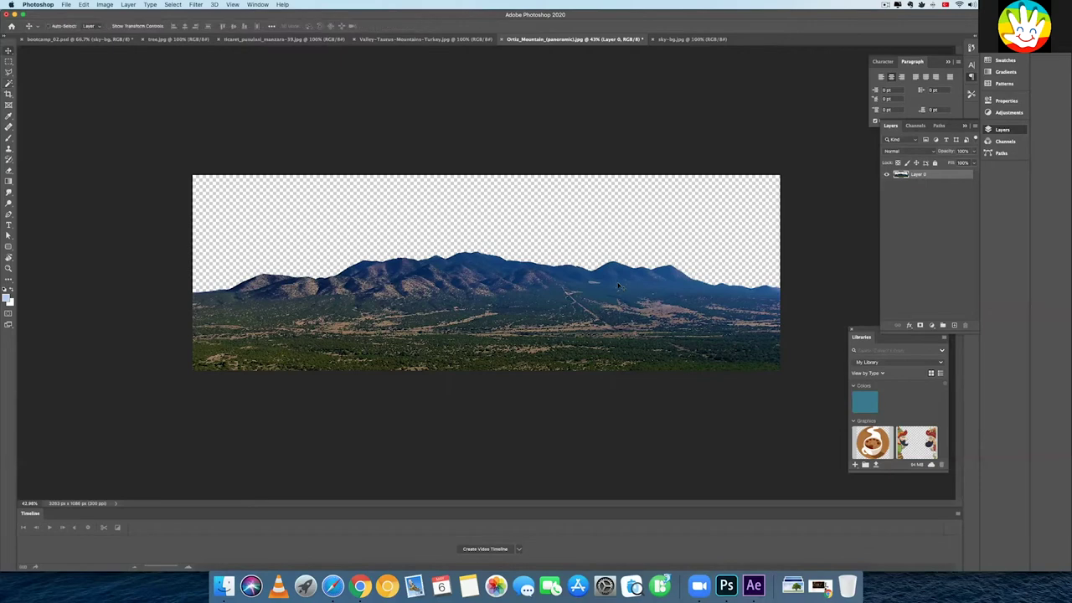
pyautogui.moveTo(400, 258); pyautogui.dragTo(266, 207)
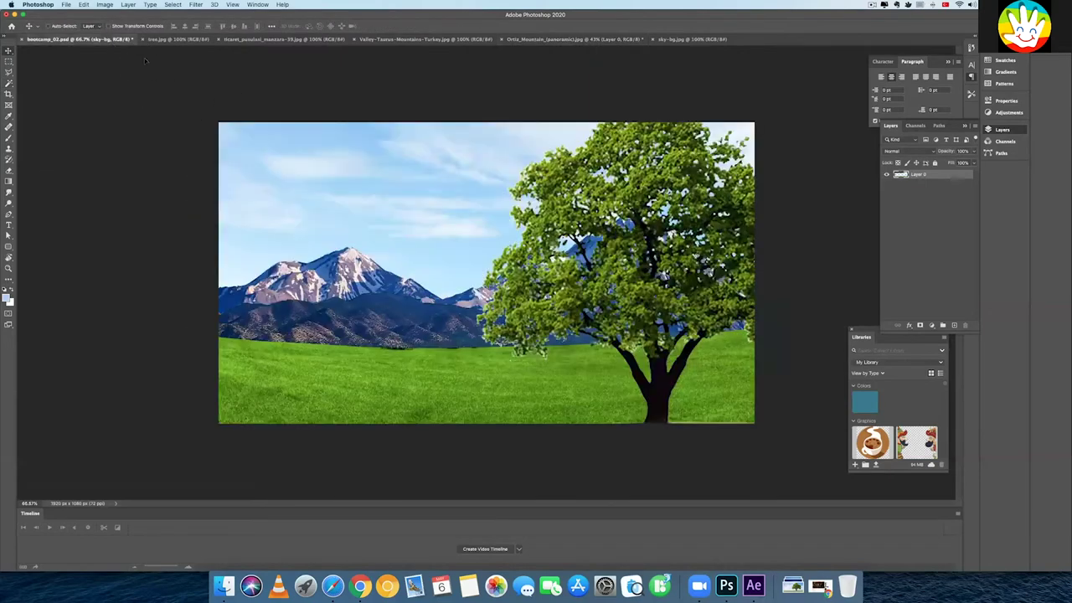
pyautogui.moveTo(266, 207); pyautogui.dragTo(475, 250)
pyautogui.moveTo(449, 172); pyautogui.dragTo(449, 246)
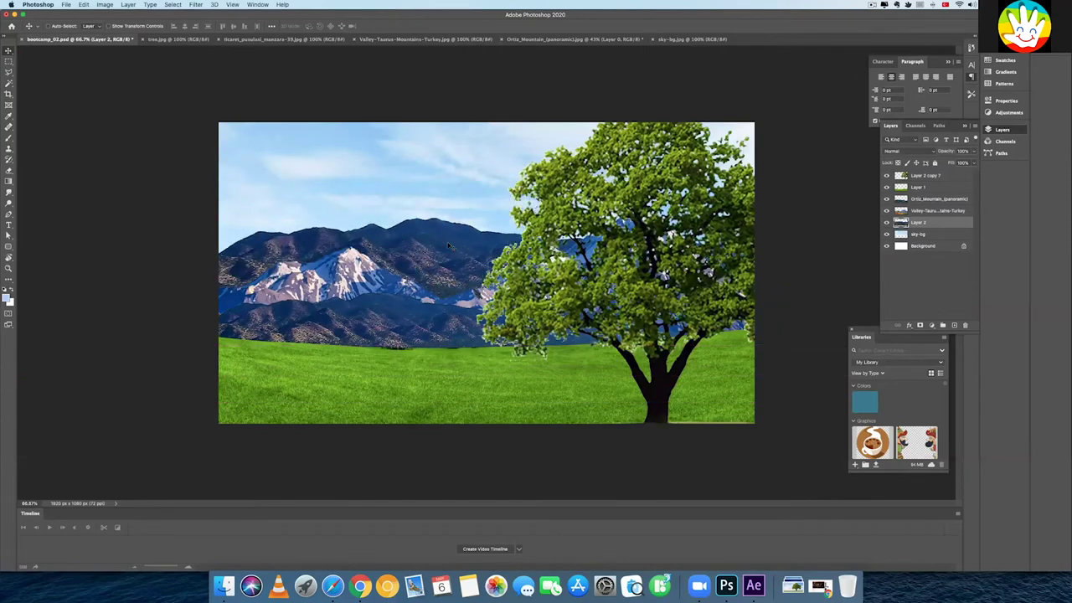
pyautogui.hotkey('ctrl', 'z')
pyautogui.click(552, 38)
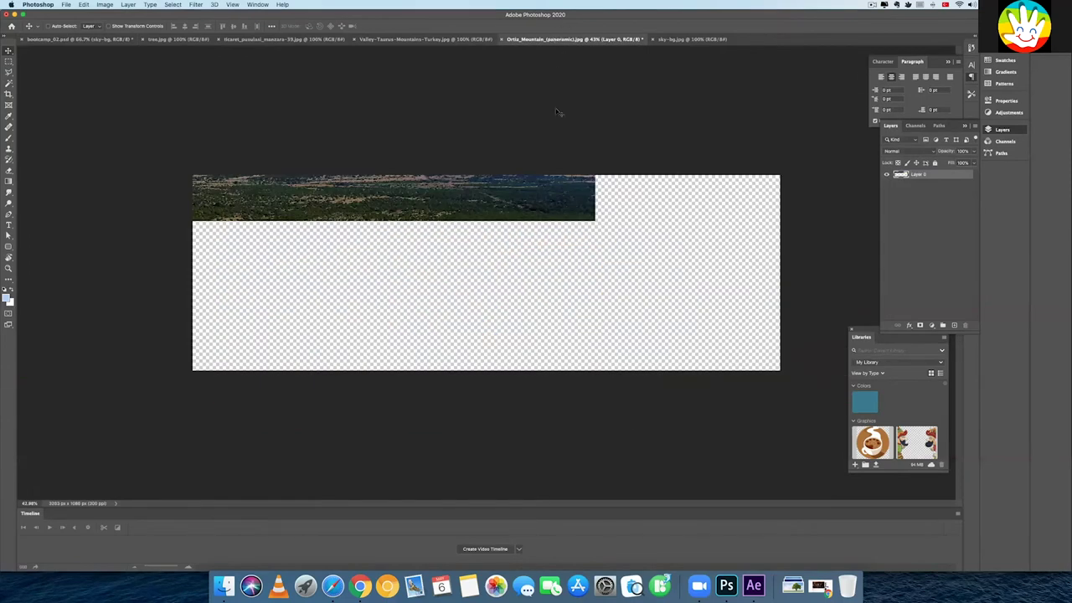
pyautogui.hotkey('ctrl', 'z')
pyautogui.hotkey('ctrl', 'shift', 'Tab')
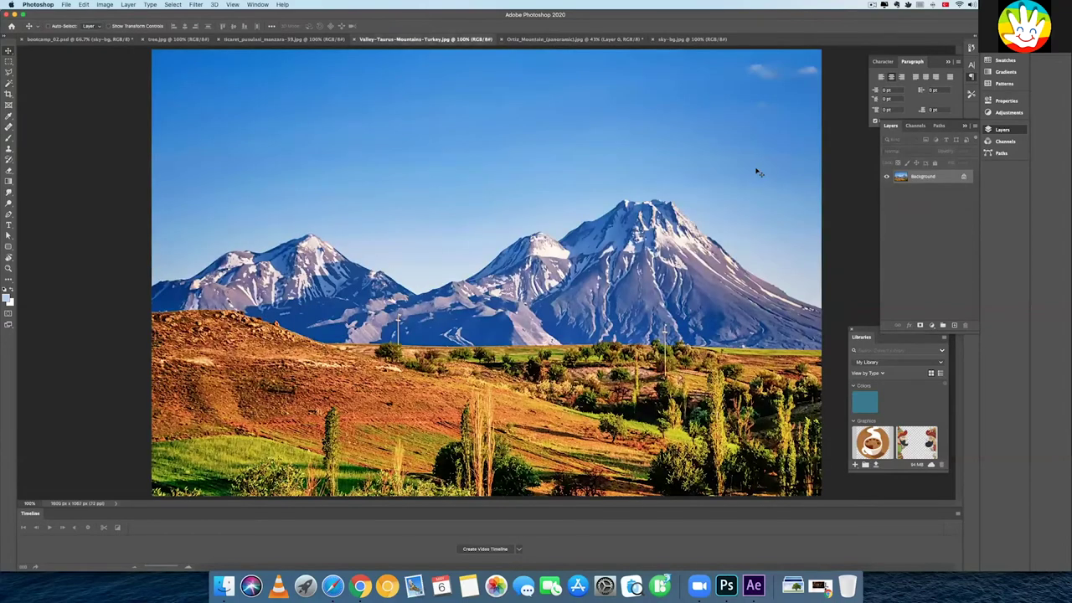
# Unlock the Valley-Taurus photo as Layer 0, magic-wand the sky in three clicks, and delete it
pyautogui.doubleClick(932, 179)
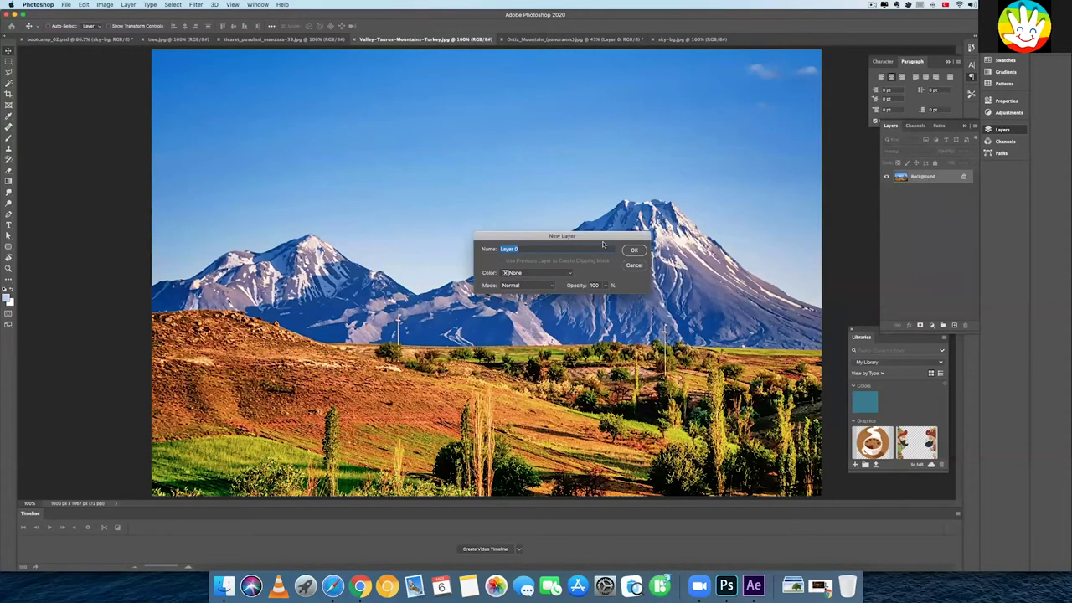
pyautogui.click(634, 251)
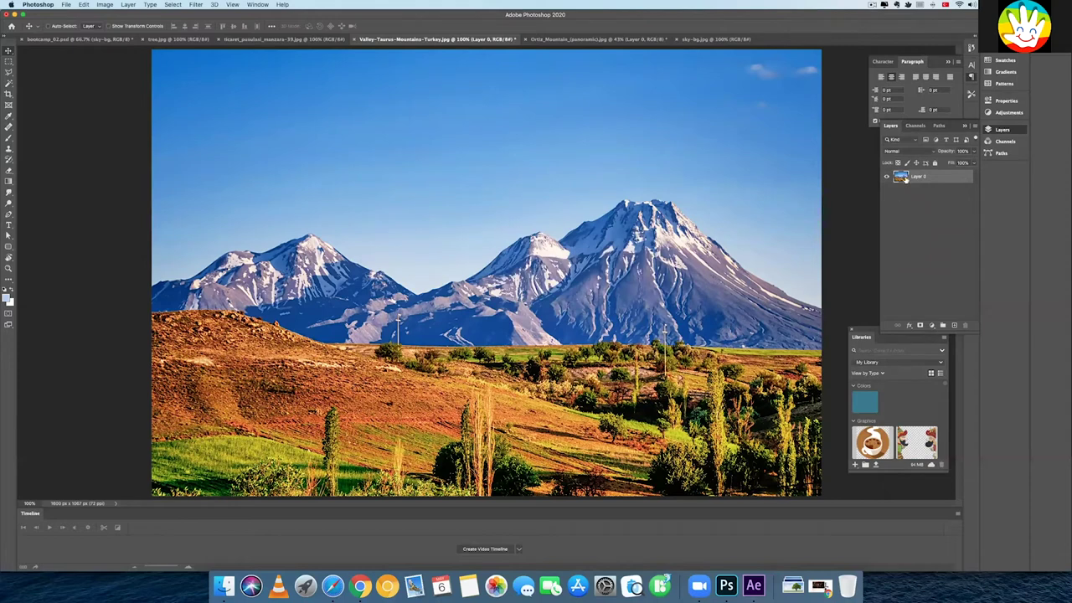
pyautogui.click(7, 85)
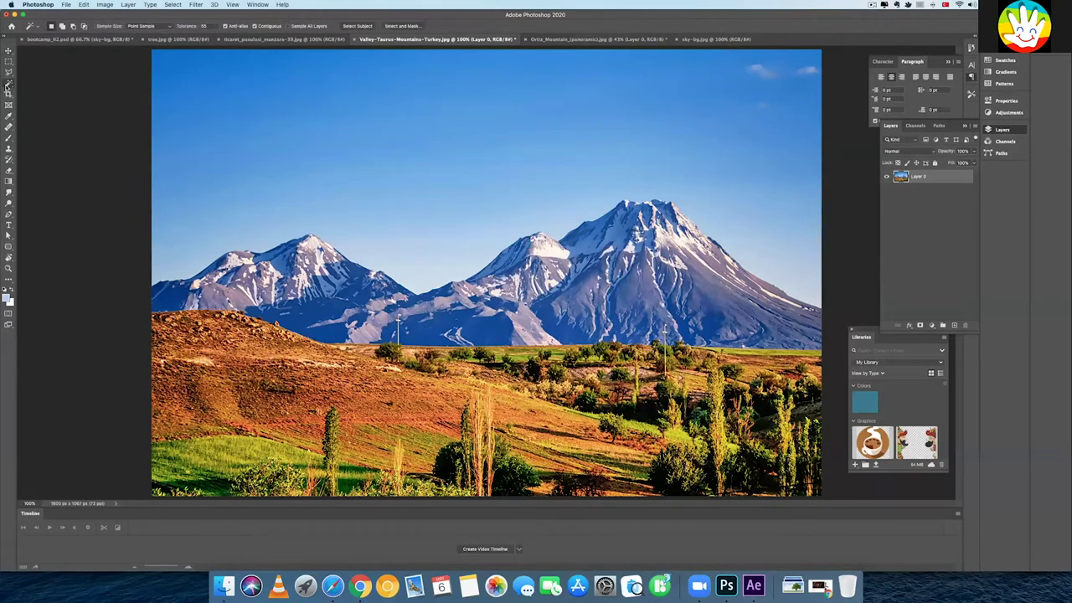
pyautogui.click(7, 84)
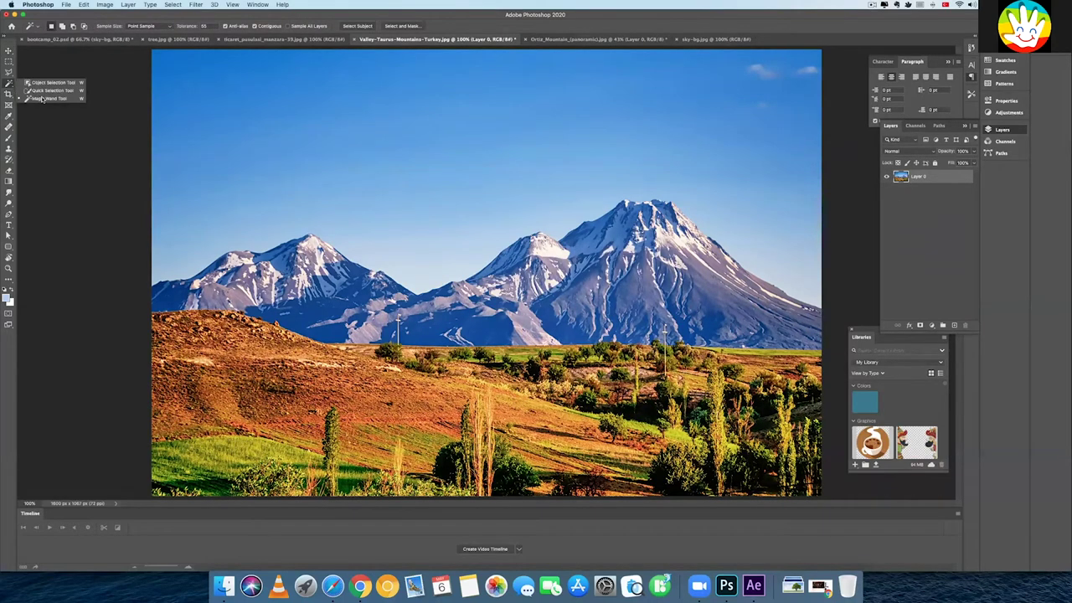
pyautogui.click(41, 99)
pyautogui.click(201, 139)
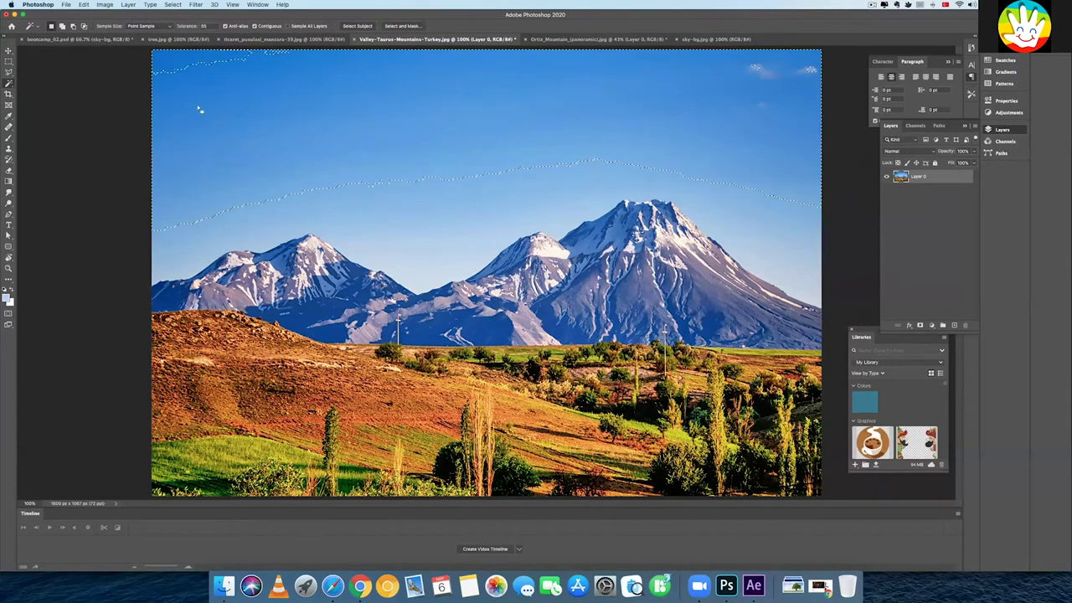
pyautogui.keyDown('shift'); pyautogui.click(260, 218); pyautogui.keyUp('shift')
pyautogui.keyDown('shift'); pyautogui.click(400, 241); pyautogui.keyUp('shift')
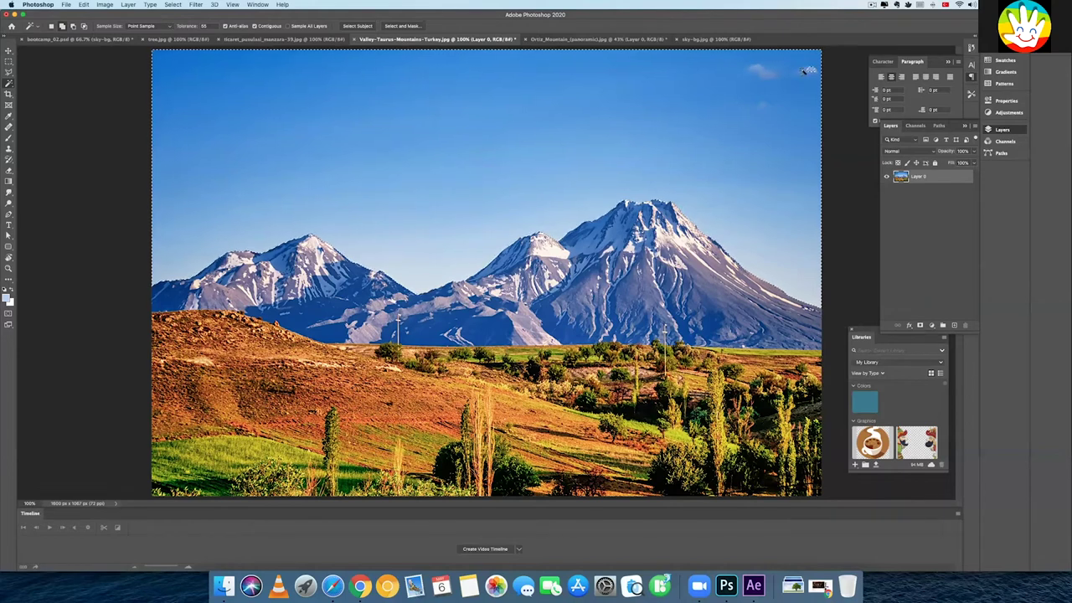
pyautogui.press('Delete')
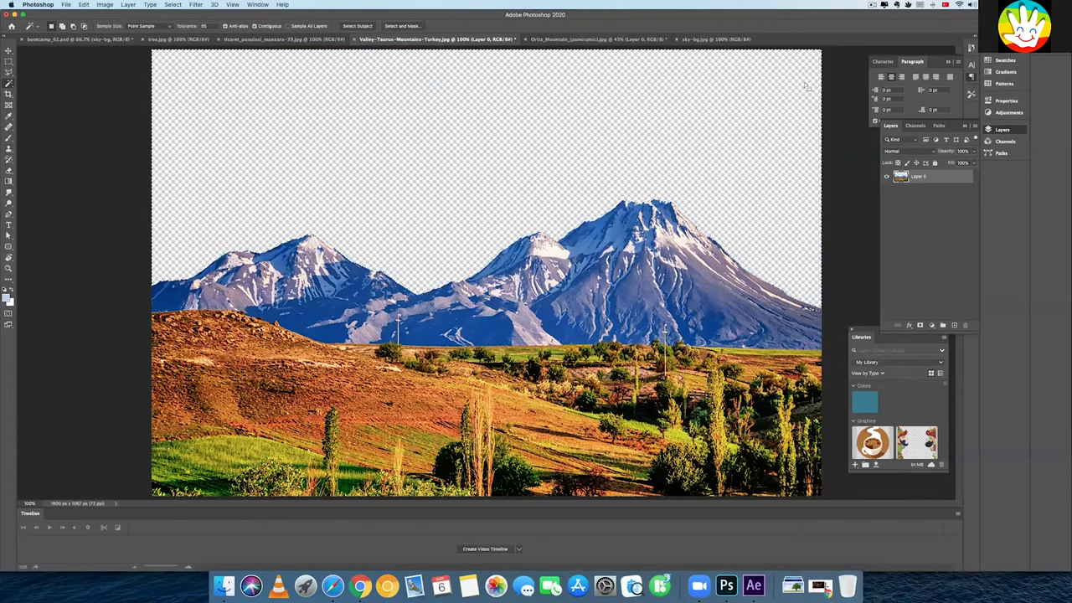
pyautogui.hotkey('ctrl', 'd')
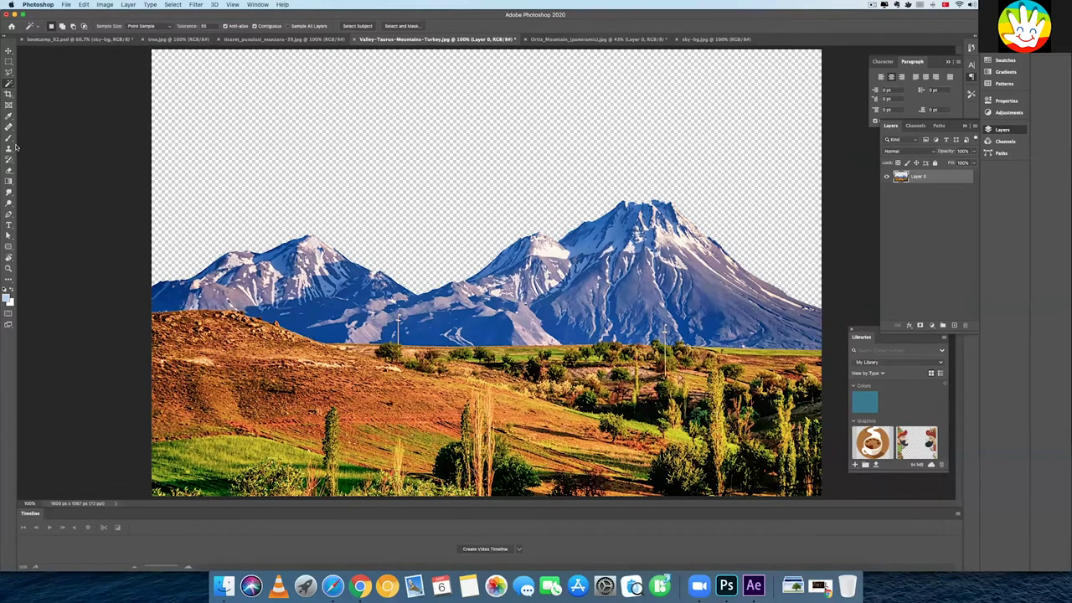
# Test-place the Valley-Taurus layer in bootcamp_02.psd, delete it, and move to the lake-valley photo
pyautogui.press('v')
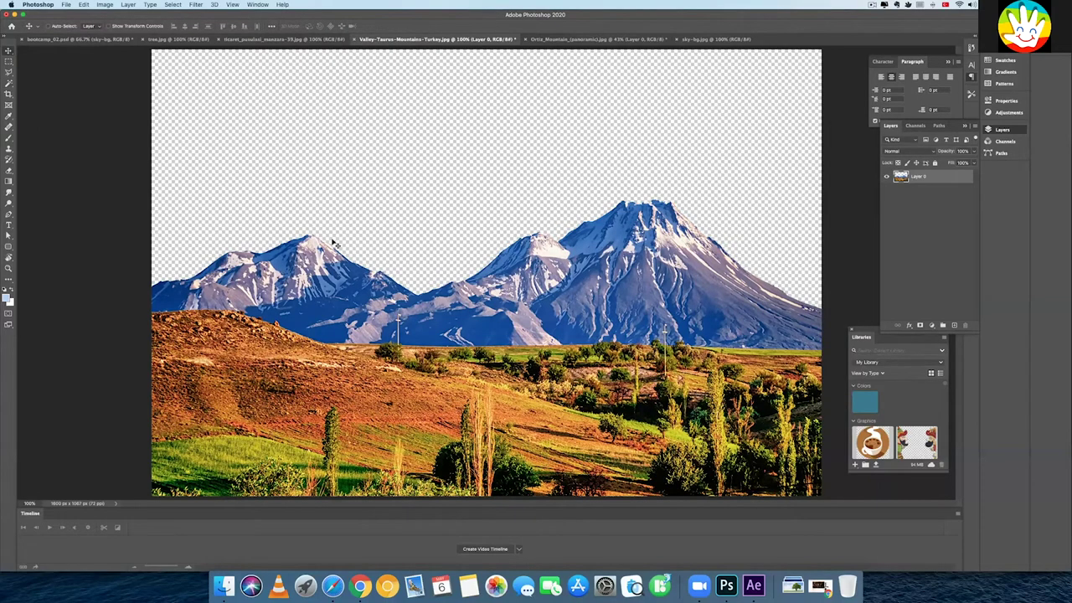
pyautogui.moveTo(337, 250); pyautogui.dragTo(76, 47)
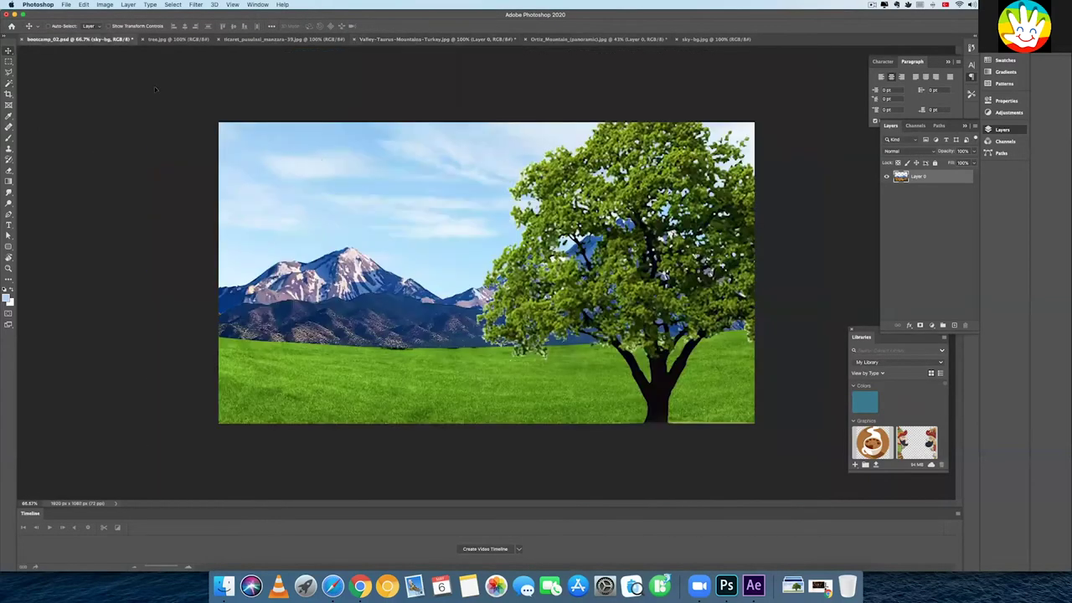
pyautogui.moveTo(400, 182); pyautogui.dragTo(400, 182)
pyautogui.moveTo(494, 193); pyautogui.dragTo(525, 219)
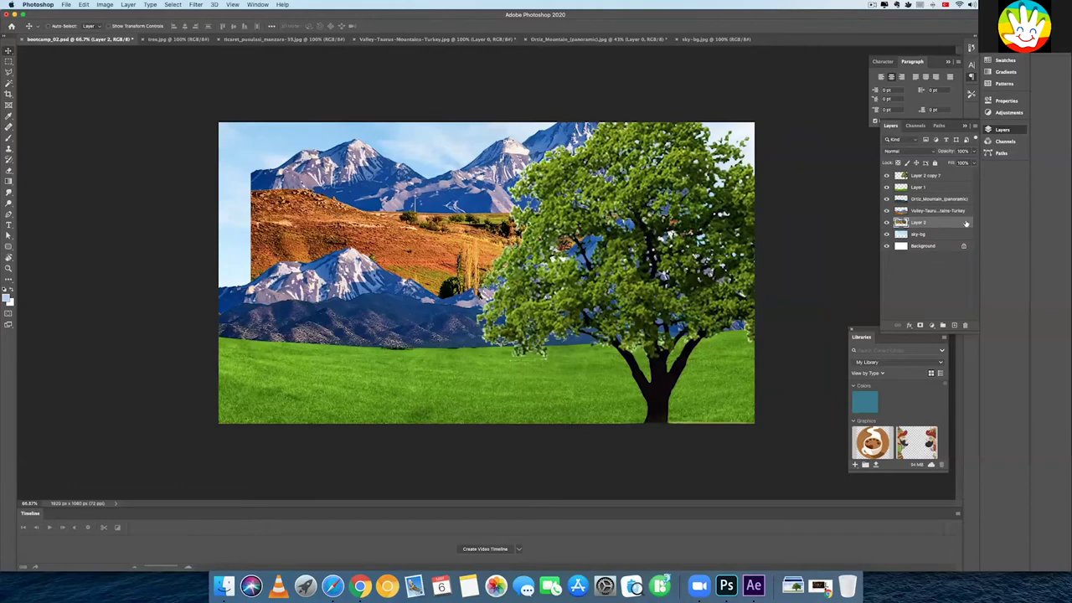
pyautogui.moveTo(954, 182); pyautogui.dragTo(954, 174)
pyautogui.moveTo(574, 216); pyautogui.dragTo(640, 309)
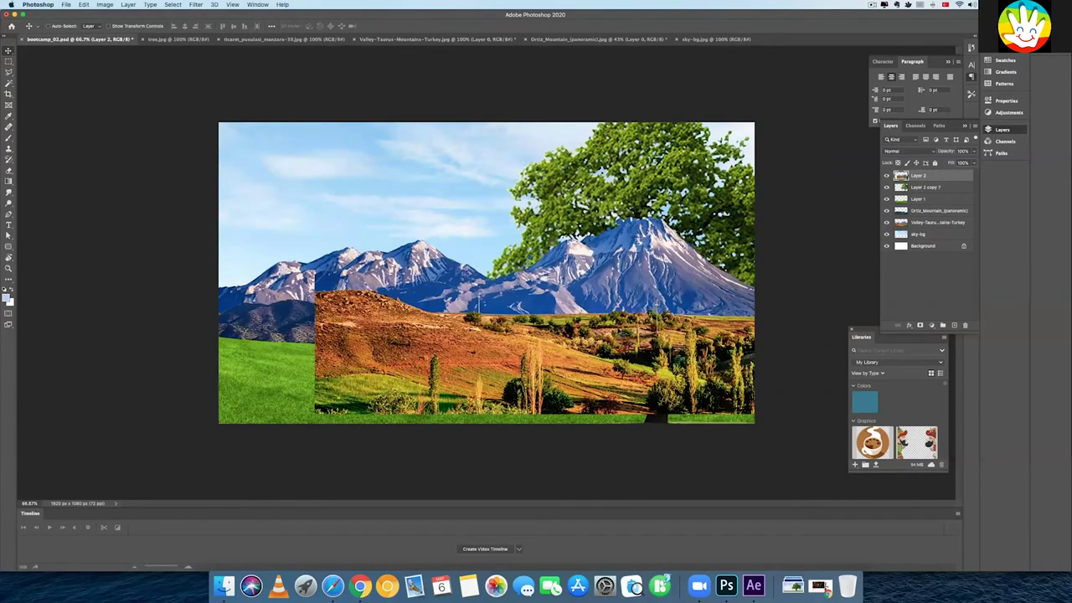
pyautogui.moveTo(641, 308); pyautogui.dragTo(506, 36)
pyautogui.click(507, 38)
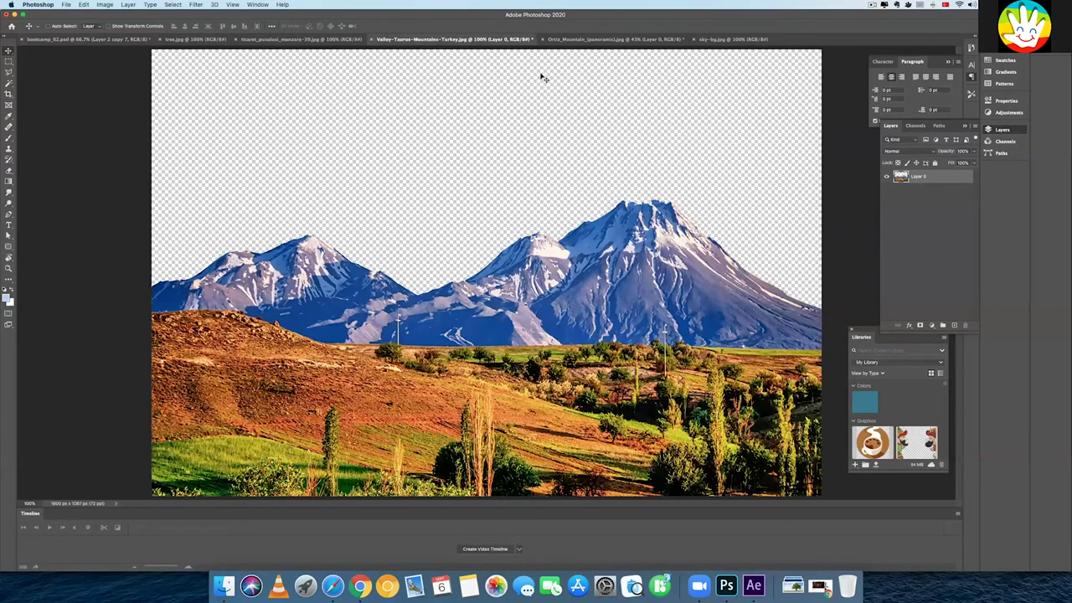
pyautogui.hotkey('ctrl', 'shift', 'Tab')
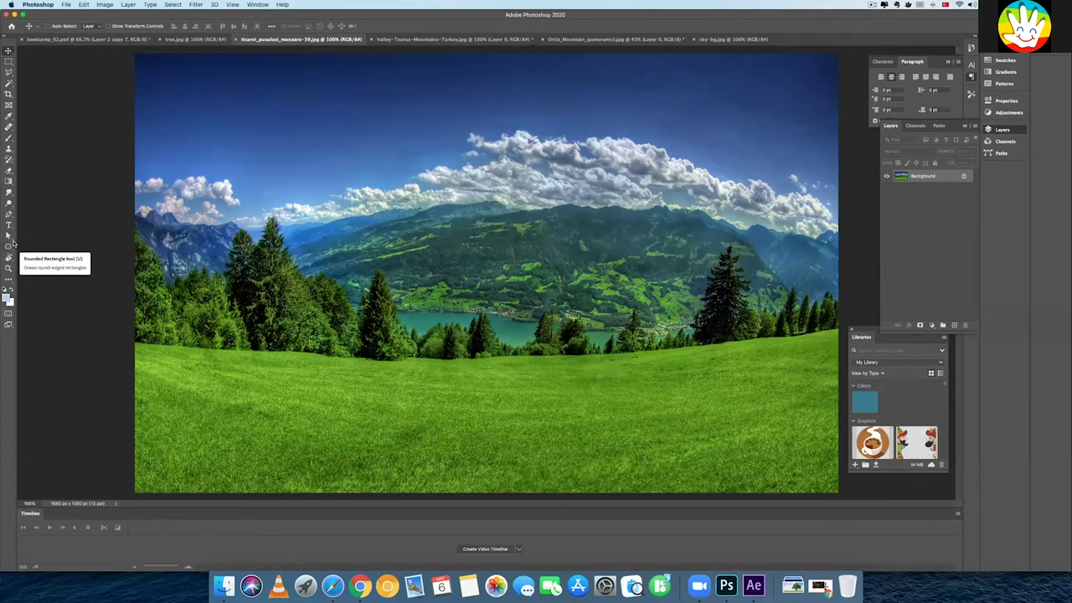
# With the Pen tool, place anchors along the grass horizon from left to right
pyautogui.click(8, 214)
pyautogui.rightClick(8, 214)
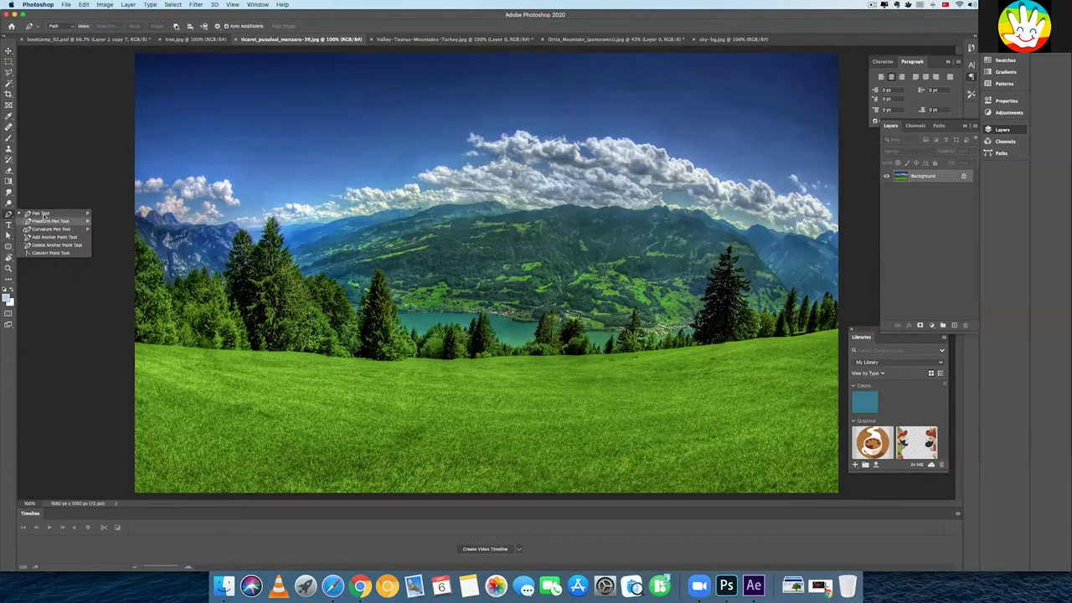
pyautogui.click(43, 214)
pyautogui.click(127, 343)
pyautogui.click(196, 348)
pyautogui.click(216, 350)
pyautogui.click(303, 355)
pyautogui.click(315, 355)
pyautogui.click(381, 358)
pyautogui.click(410, 360)
pyautogui.click(447, 360)
pyautogui.click(481, 360)
pyautogui.click(514, 360)
pyautogui.click(589, 359)
pyautogui.click(623, 356)
pyautogui.click(722, 360)
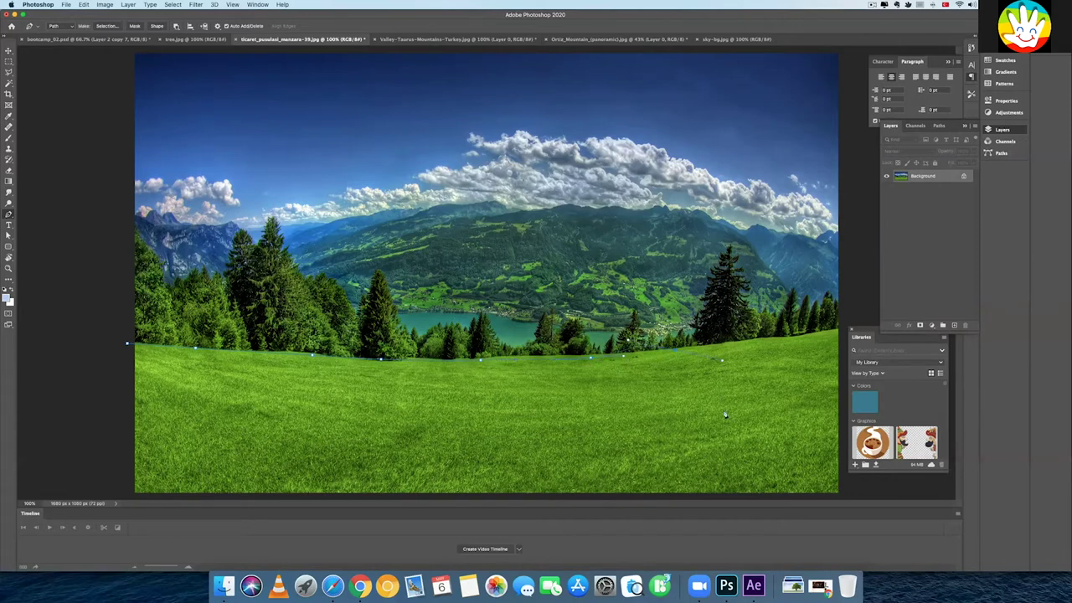
# Extend the path to the right edge, loop it below the photo, and close the Work Path
pyautogui.click(555, 427)
pyautogui.press('super+z')
pyautogui.press('super+z')
pyautogui.press('super+z')
pyautogui.press('super+shift+z')
pyautogui.click(771, 339)
pyautogui.click(829, 332)
pyautogui.scroll(-1, 715, 298)
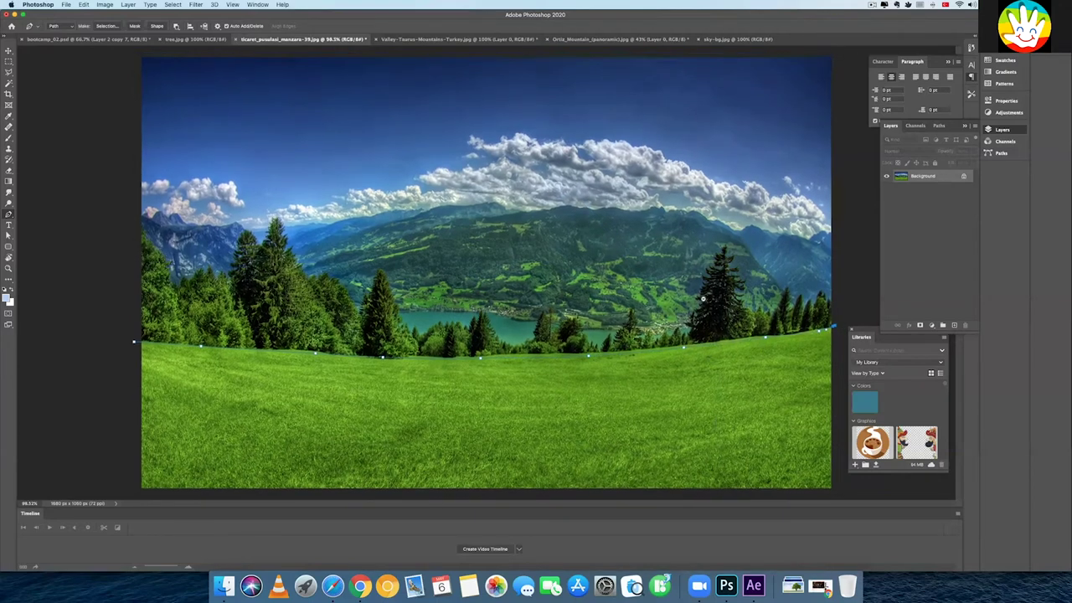
pyautogui.scroll(-1, 715, 299)
pyautogui.scroll(-1, 288, 442)
pyautogui.click(233, 402)
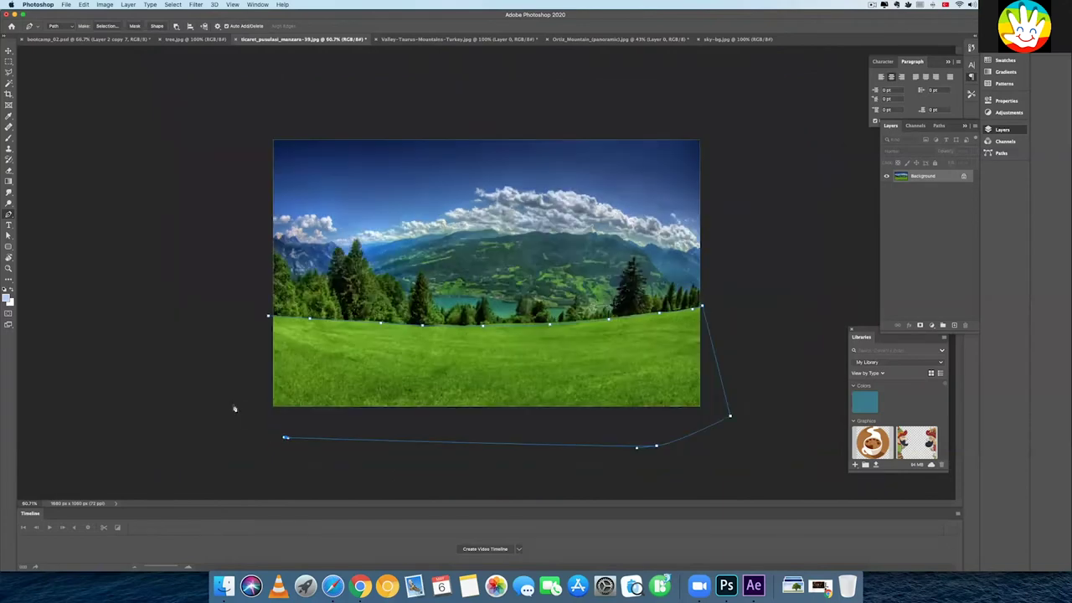
pyautogui.click(248, 342)
pyautogui.scroll(2, 940, 130)
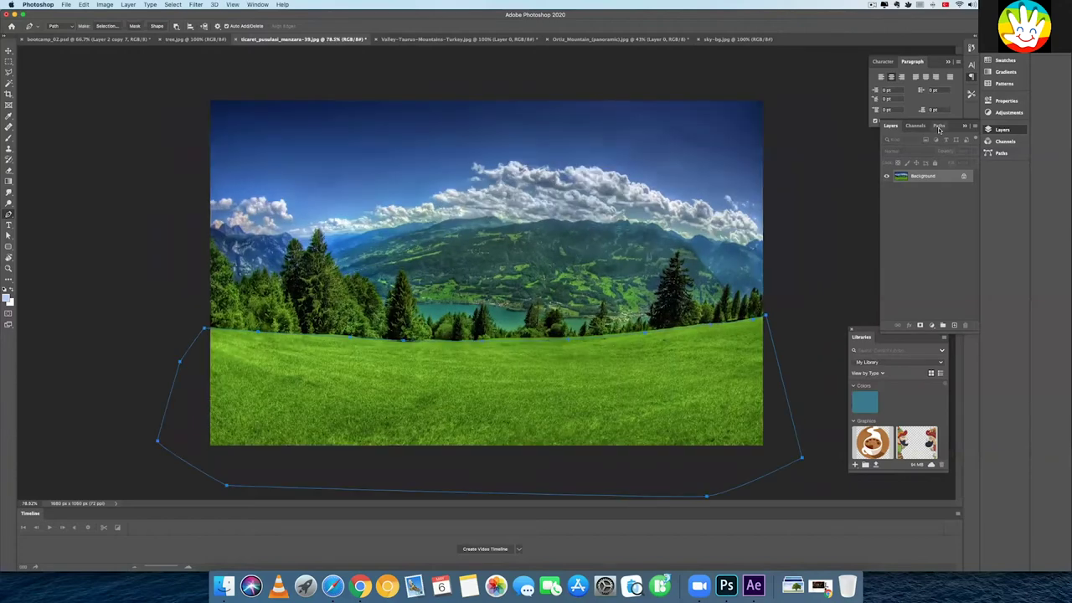
pyautogui.click(940, 126)
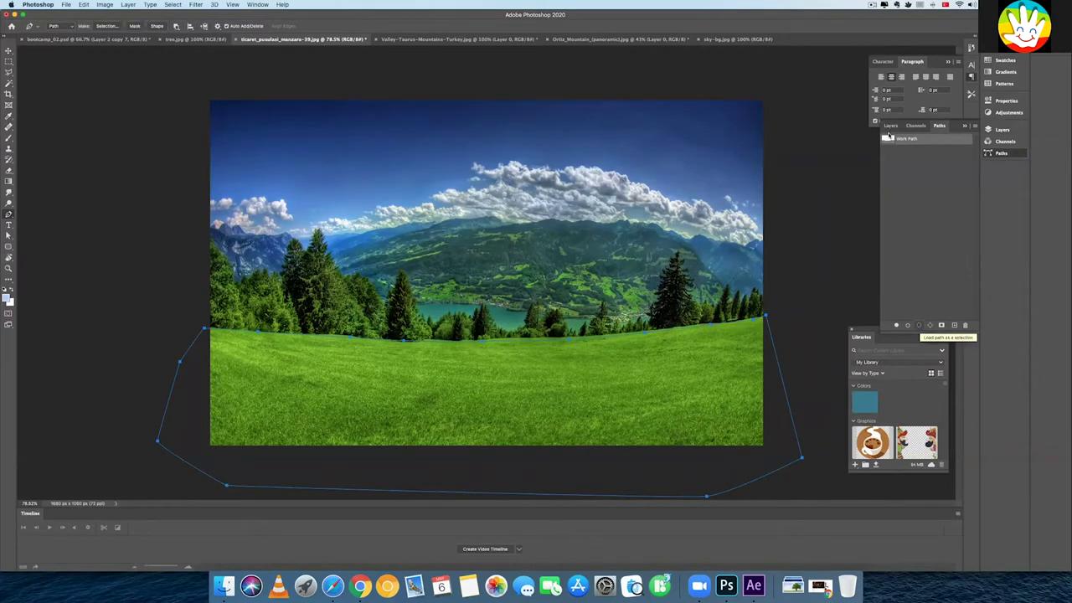
# Turn the grass path into a selection and invert it to the area above the grass
pyautogui.press('super+Return')
pyautogui.click(889, 127)
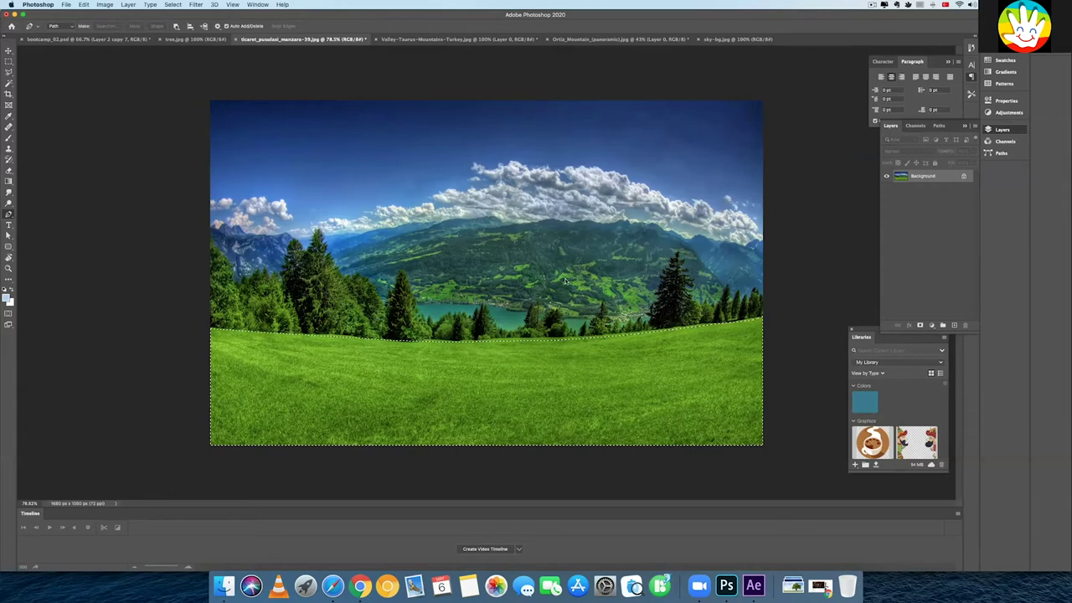
pyautogui.press('super+shift+i')
# Convert the Background into Layer 0, delete the sky, then undo to restore it
pyautogui.doubleClick(939, 177)
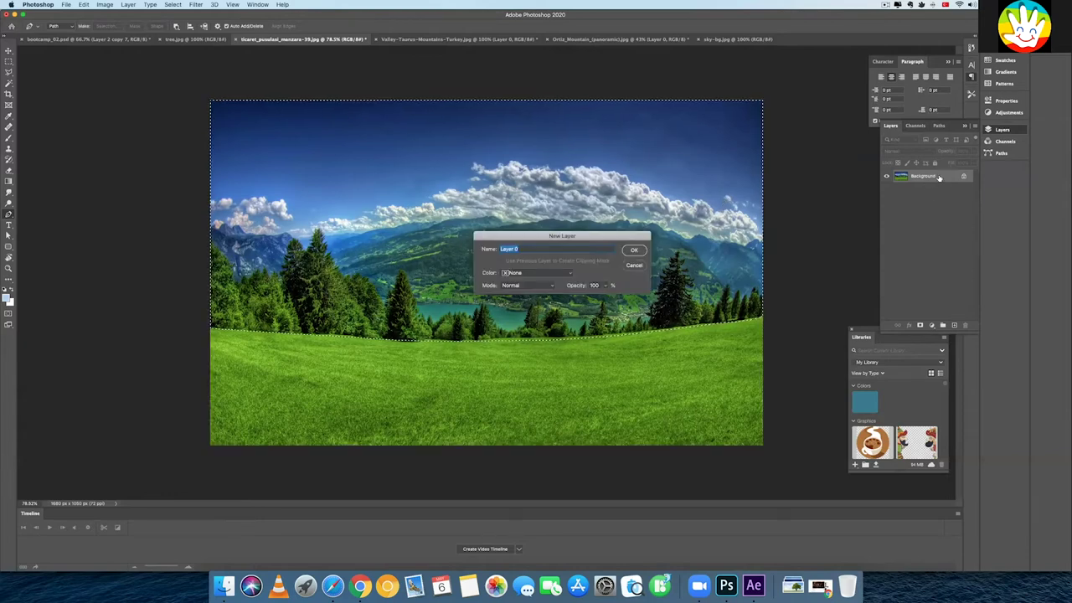
pyautogui.press('Return')
pyautogui.press('Delete')
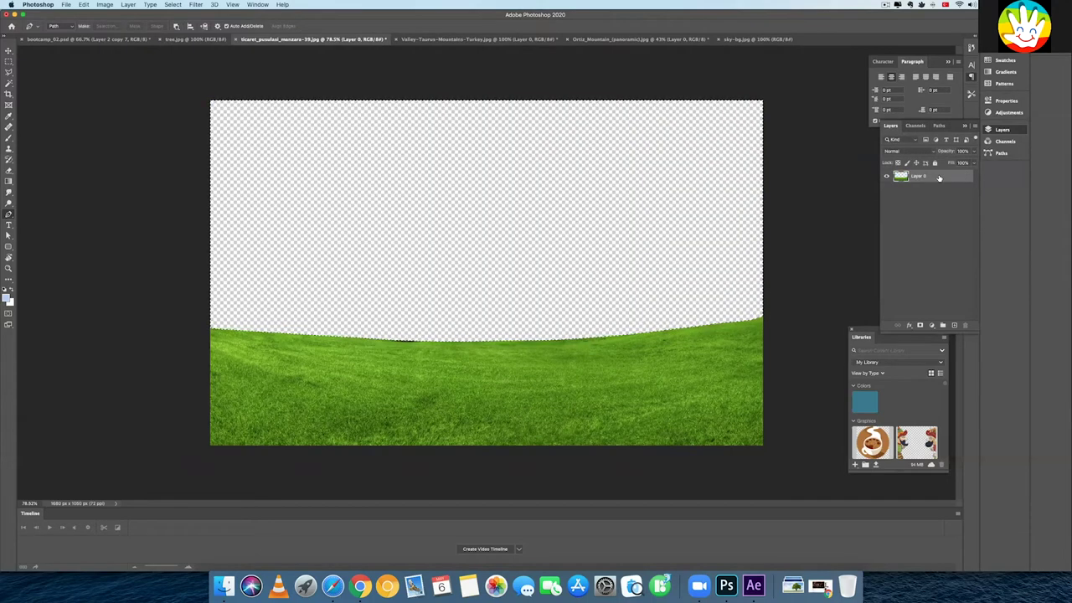
pyautogui.press('super+d')
pyautogui.press('v')
pyautogui.press('super+shift+d')
pyautogui.press('super+z')
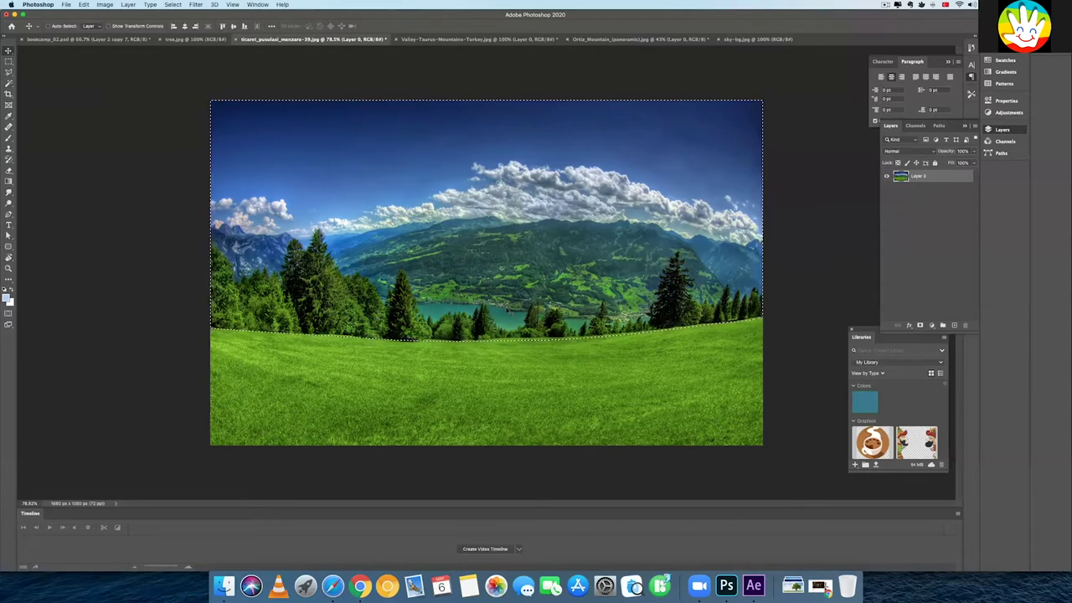
# Trace a closed pen path along the tree line and delete the sky and grass outside it
pyautogui.press('super+d')
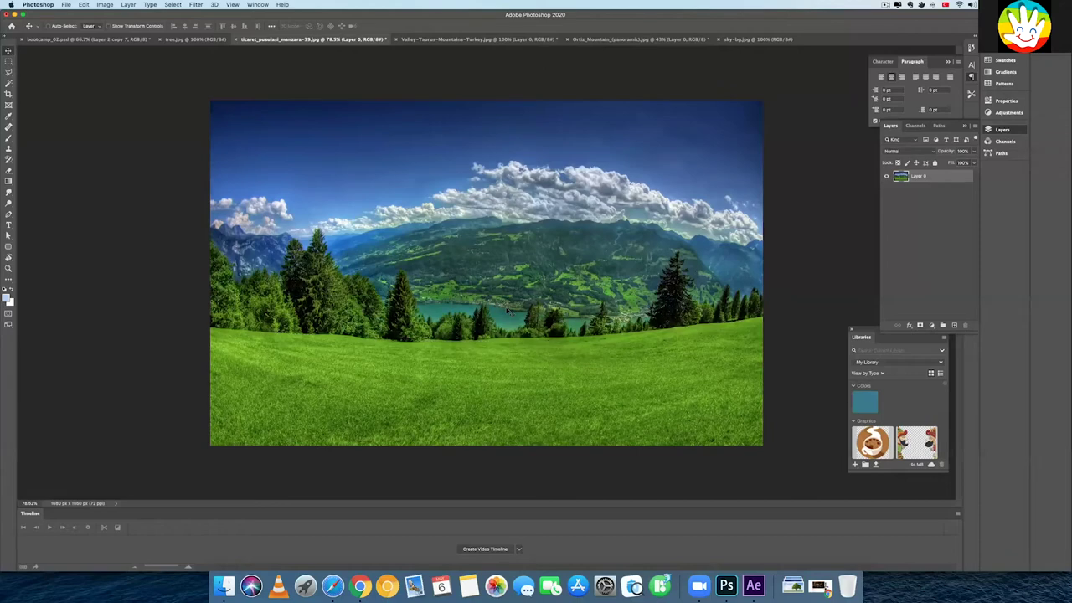
pyautogui.press('p')
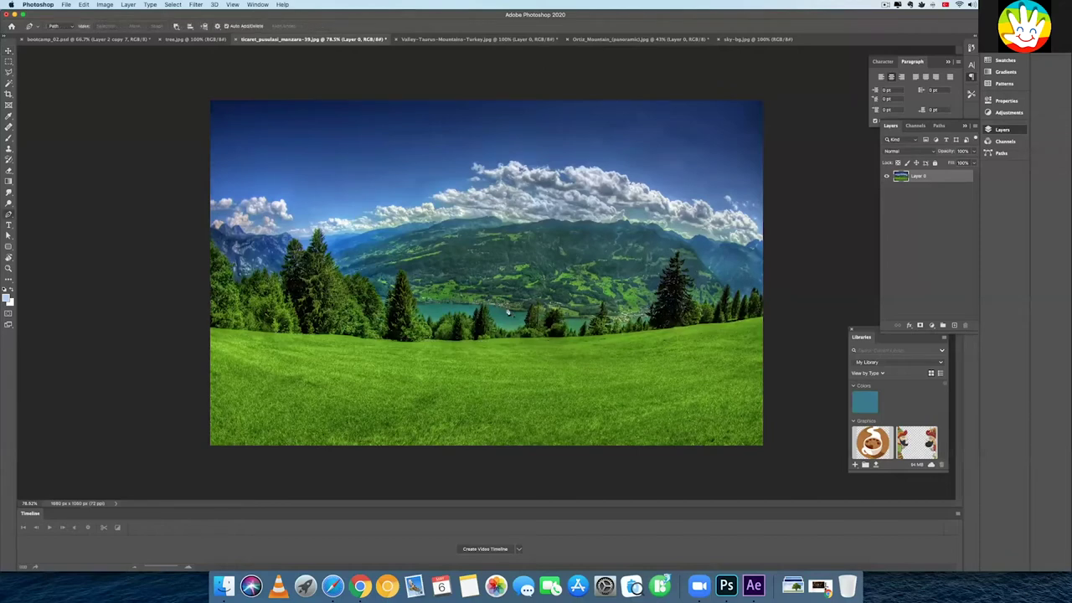
pyautogui.click(209, 233)
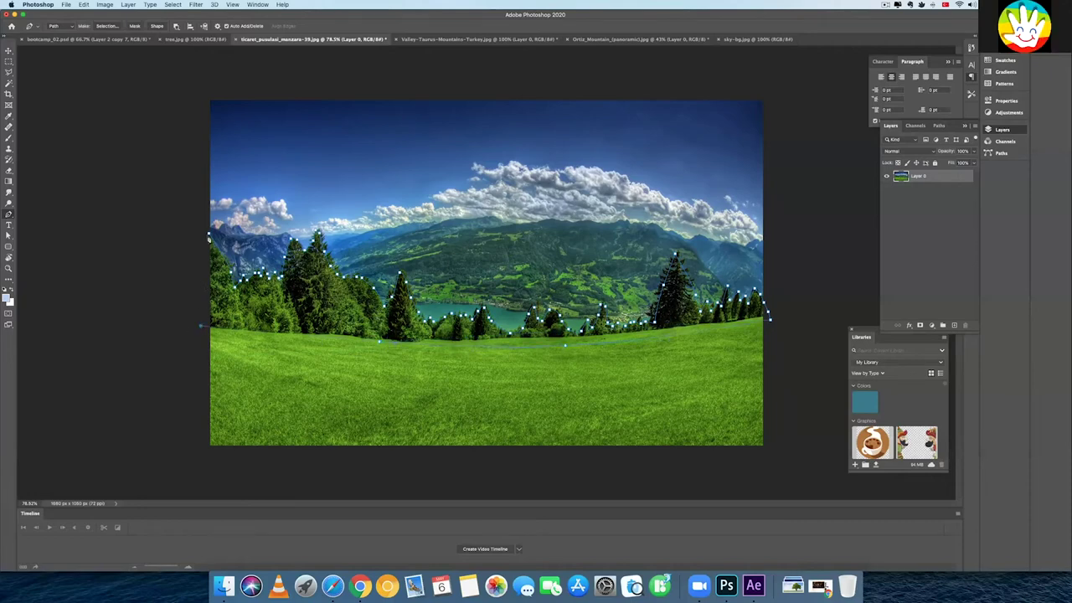
pyautogui.click(209, 237)
pyautogui.press('super+Return')
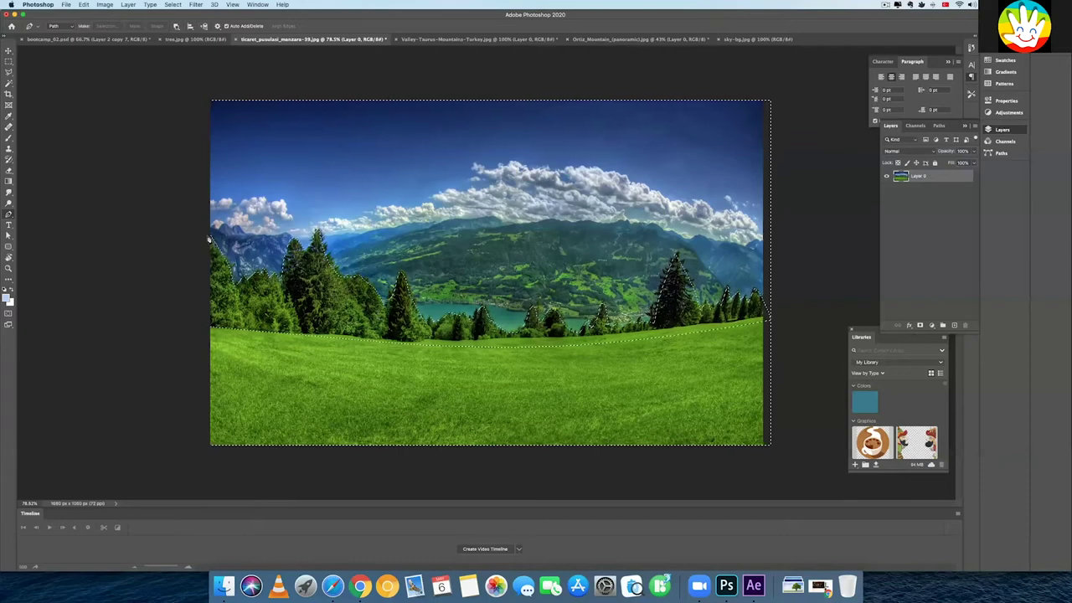
pyautogui.press('Delete')
pyautogui.press('super+d')
pyautogui.press('v')
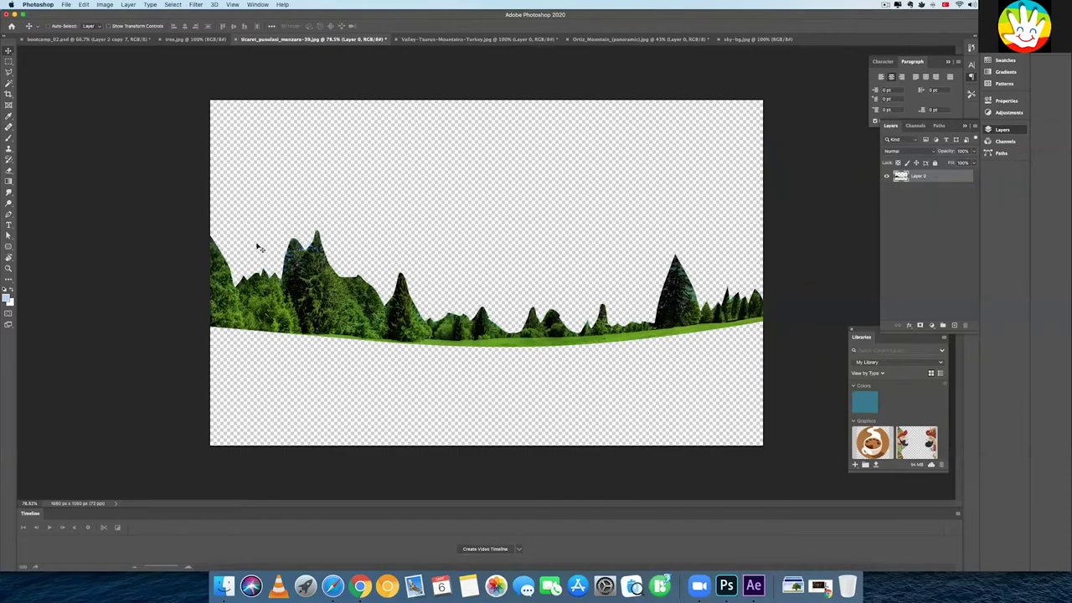
pyautogui.moveTo(222, 234); pyautogui.dragTo(96, 42)
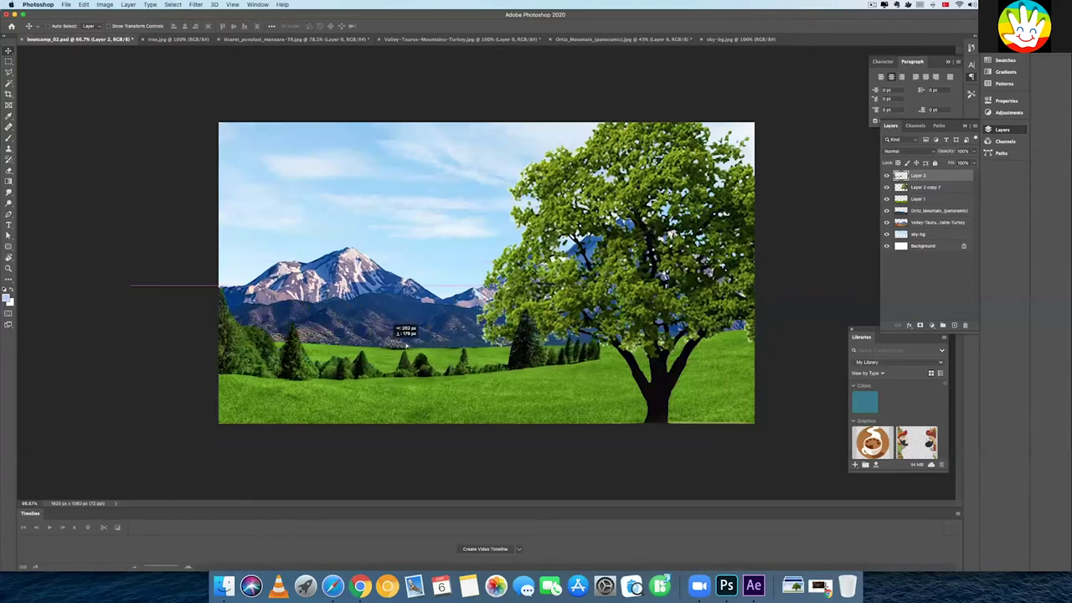
# Drop the tree strip into bootcamp_02.psd below Layer 2 copy 7 and scale it up over the mountains' base
pyautogui.moveTo(96, 42)
pyautogui.mouseDown()
pyautogui.moveTo(512, 306)
pyautogui.moveTo(486, 300)
pyautogui.mouseUp()
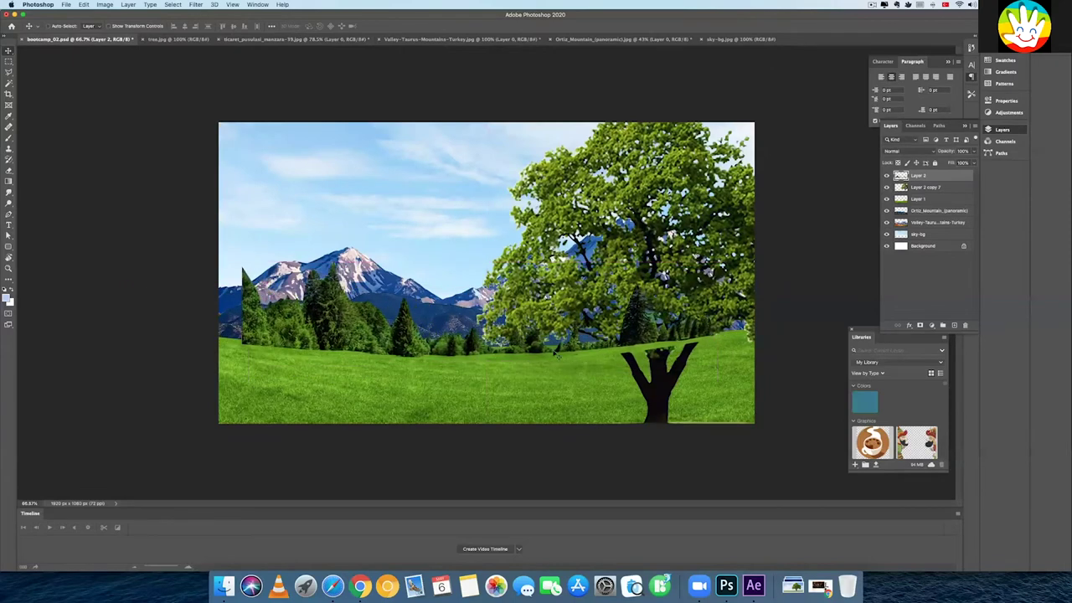
pyautogui.moveTo(921, 179); pyautogui.dragTo(919, 190)
pyautogui.press('super+t')
pyautogui.moveTo(712, 362); pyautogui.dragTo(723, 329)
pyautogui.press('Return')
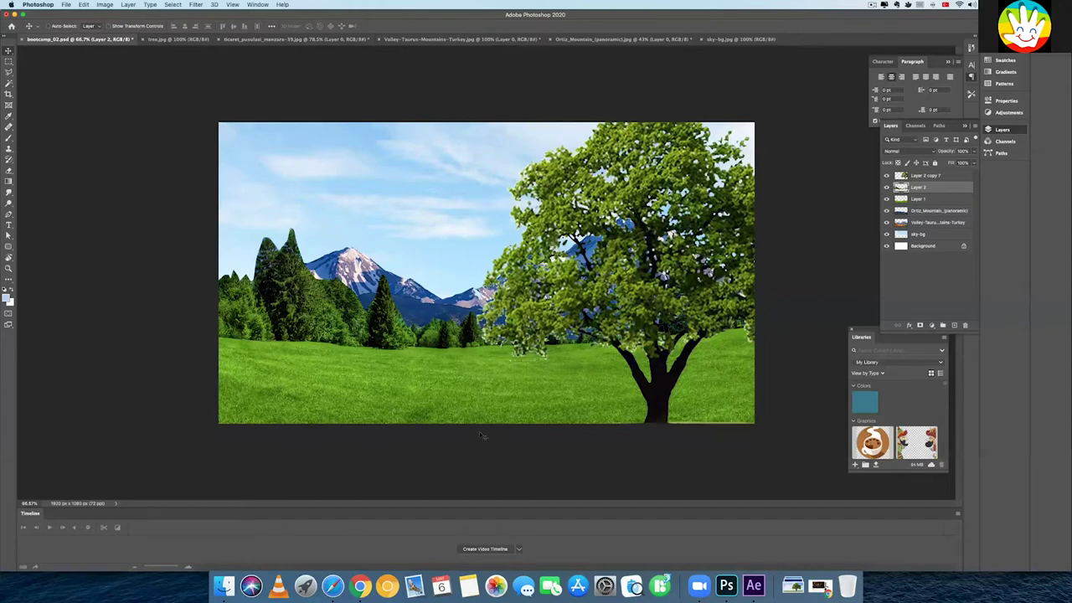
pyautogui.click(360, 584)
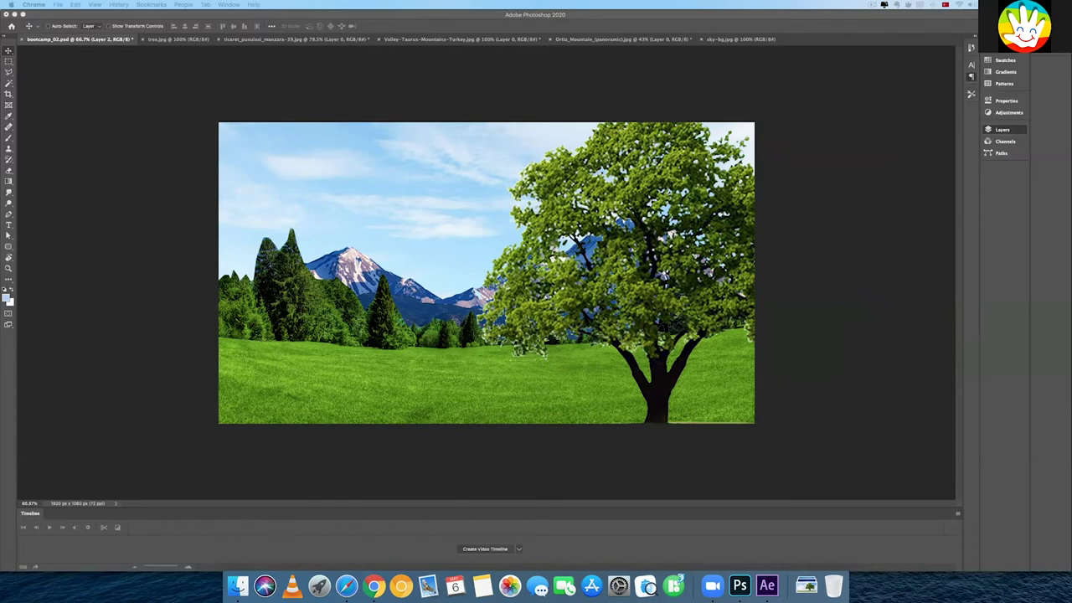
# Compare the tree and Layer 2 visibility, then move Layer 2 below Layer 1
pyautogui.click(659, 396)
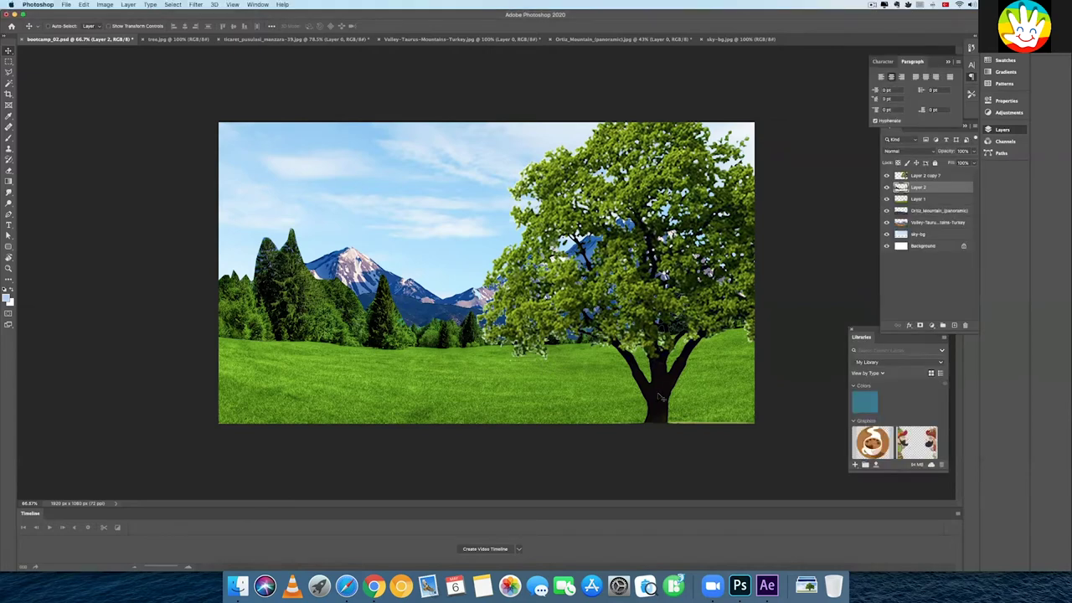
pyautogui.click(886, 176)
pyautogui.click(886, 176)
pyautogui.click(886, 176)
pyautogui.click(886, 187)
pyautogui.click(886, 186)
pyautogui.click(886, 187)
pyautogui.click(886, 187)
pyautogui.moveTo(902, 188); pyautogui.dragTo(902, 203)
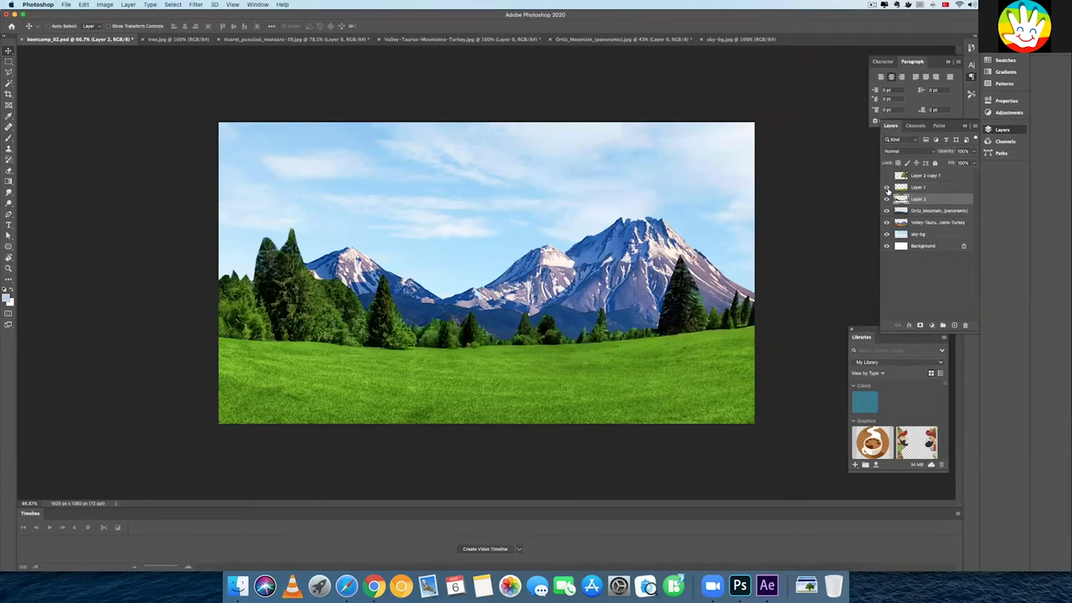
# Check the grass, mountain and sky-bg layers, make every layer visible again, and save
pyautogui.click(886, 187)
pyautogui.click(886, 198)
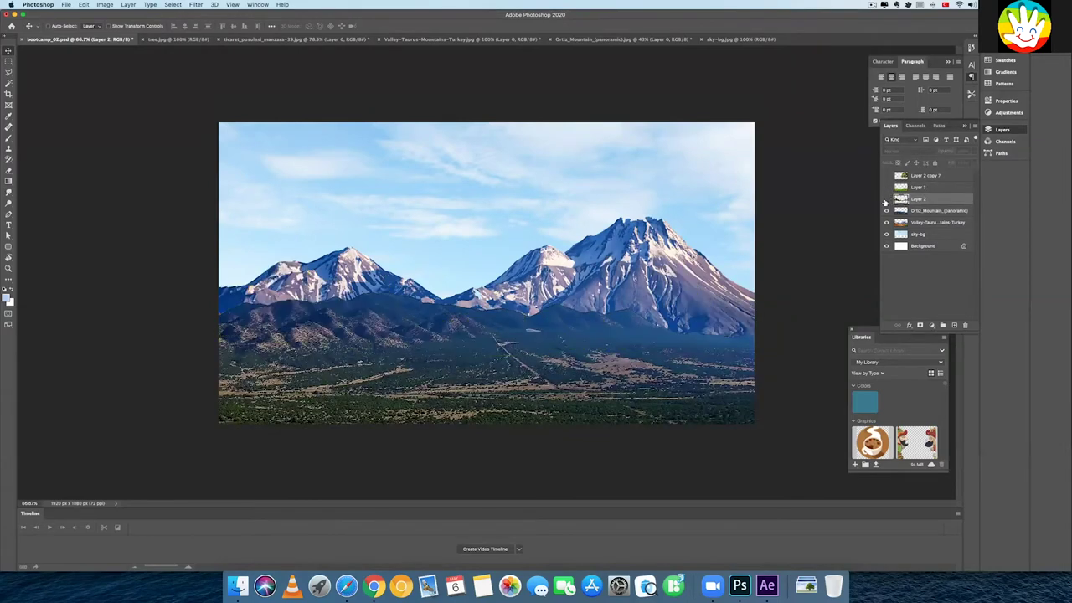
pyautogui.click(886, 211)
pyautogui.click(886, 211)
pyautogui.click(886, 222)
pyautogui.click(886, 211)
pyautogui.click(887, 210)
pyautogui.click(886, 236)
pyautogui.click(886, 236)
pyautogui.click(886, 236)
pyautogui.click(886, 236)
pyautogui.moveTo(886, 199); pyautogui.dragTo(886, 176)
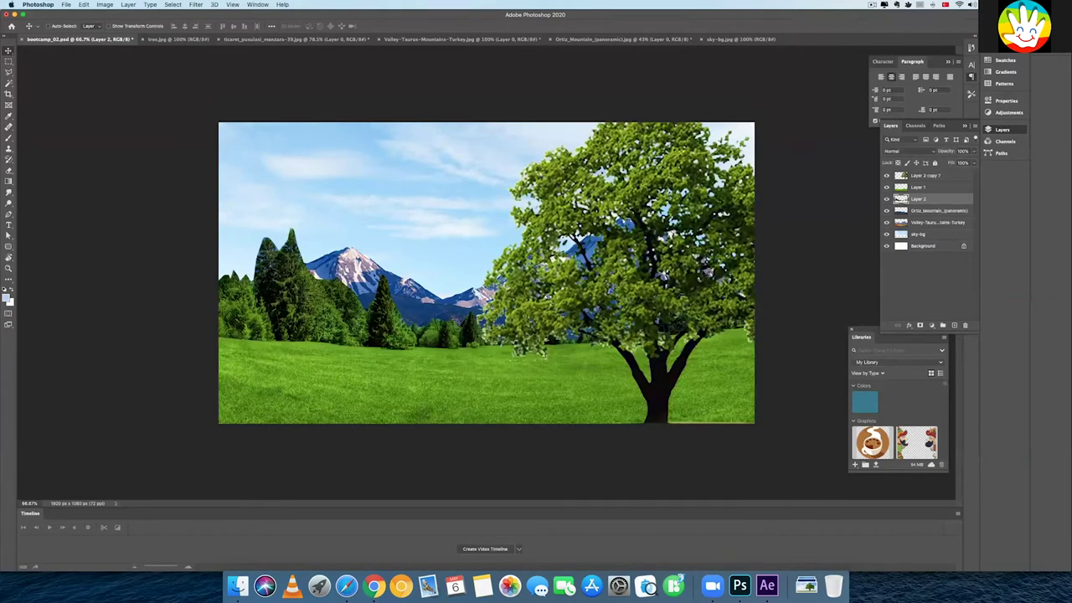
pyautogui.press('super+s')
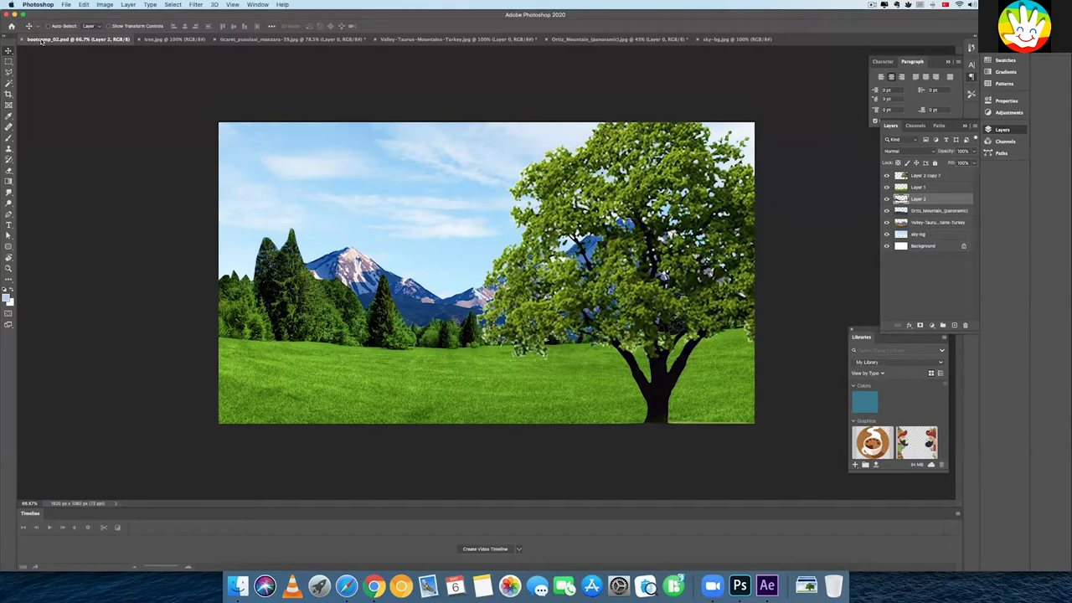
# Import bootcamp_02.psd into After Effects as a Composition with editable layer styles
pyautogui.click(765, 586)
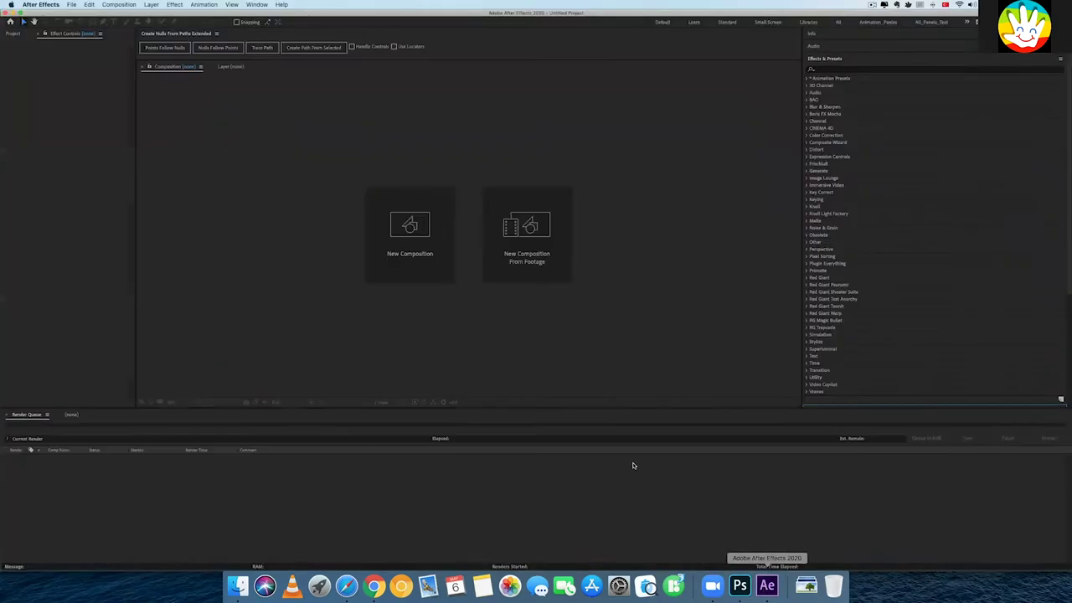
pyautogui.click(12, 35)
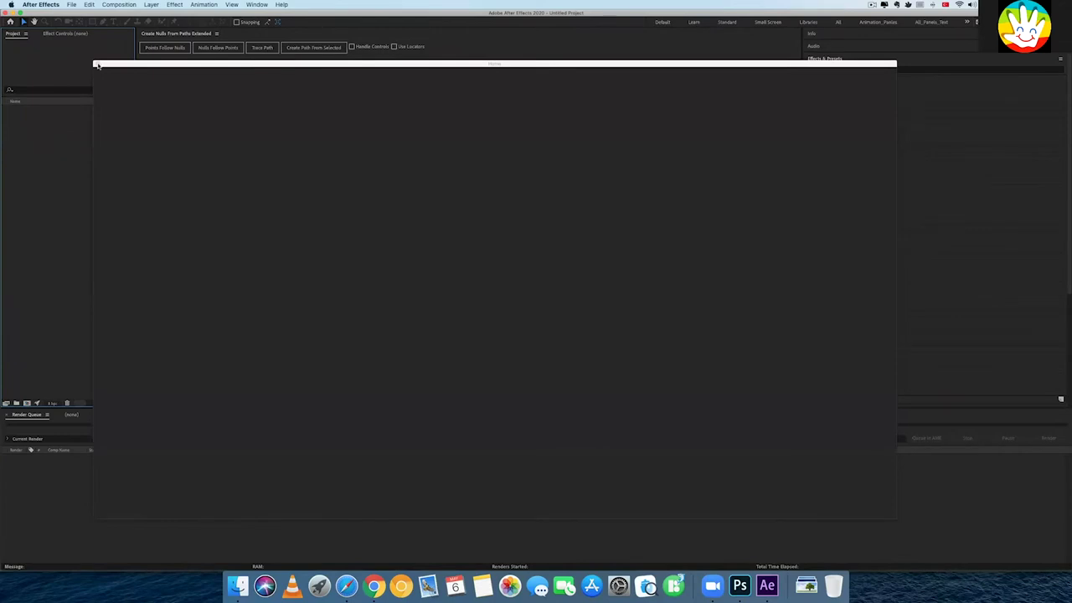
pyautogui.doubleClick(84, 148)
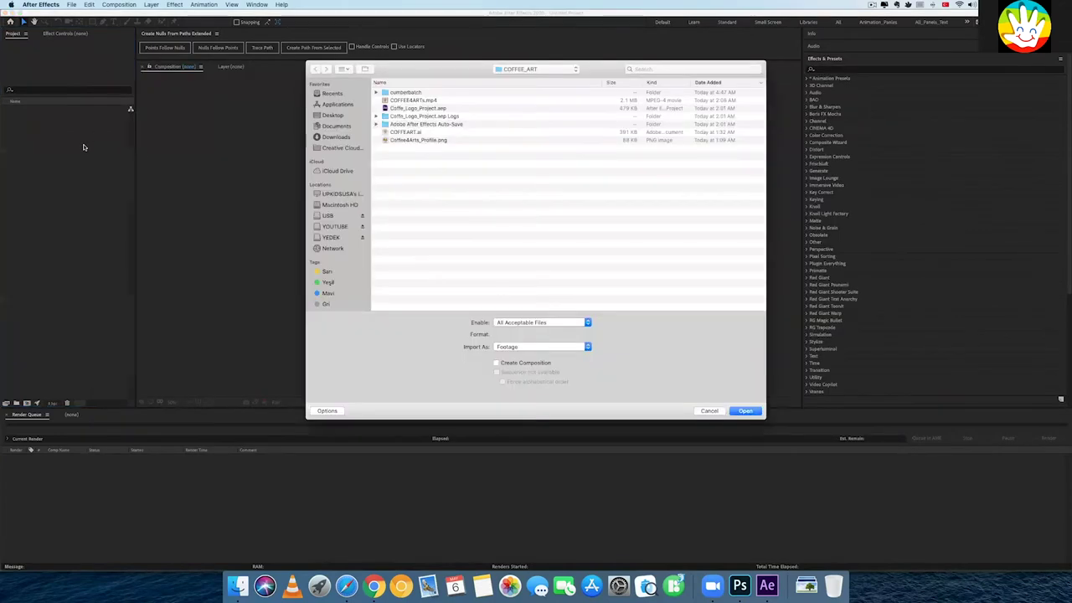
pyautogui.doubleClick(407, 91)
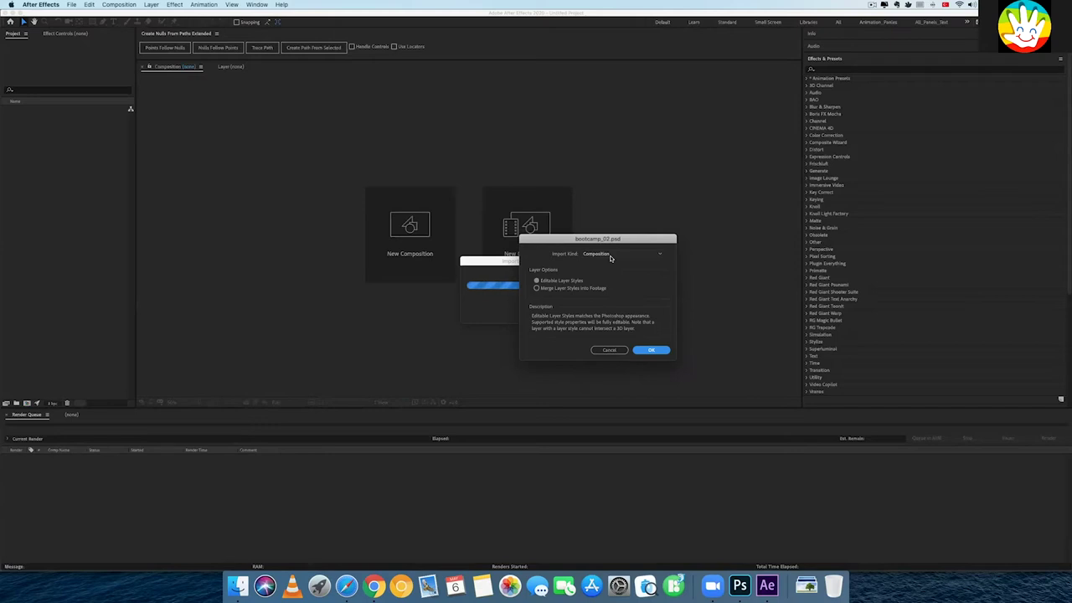
pyautogui.click(650, 351)
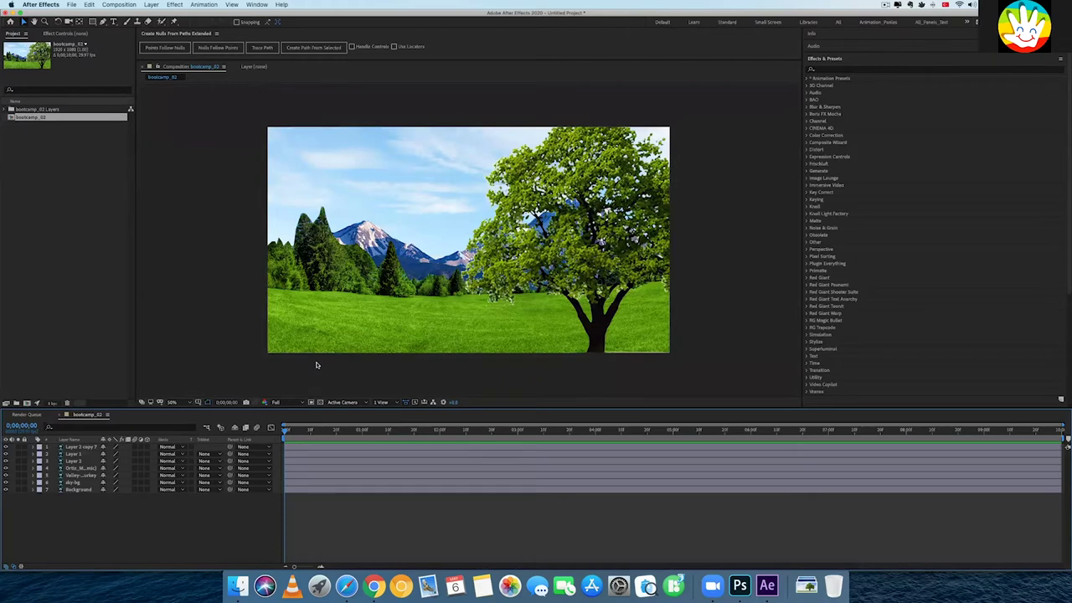
pyautogui.click(350, 488)
pyautogui.keyDown('shift'); pyautogui.click(336, 450); pyautogui.keyUp('shift')
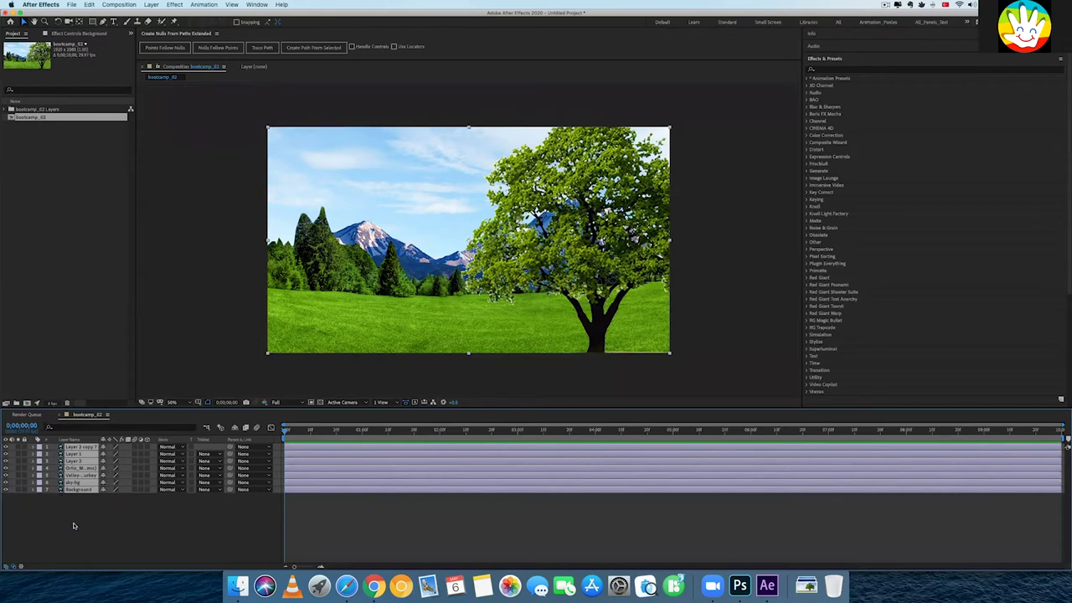
pyautogui.click(196, 535)
pyautogui.click(79, 446)
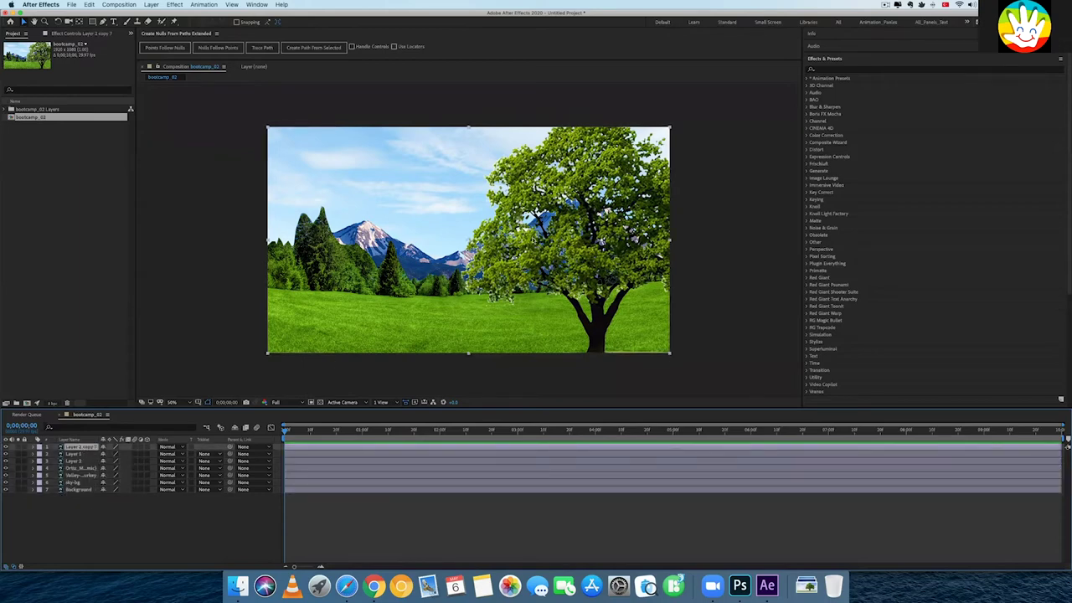
pyautogui.moveTo(535, 240); pyautogui.dragTo(637, 243)
pyautogui.press('super+z')
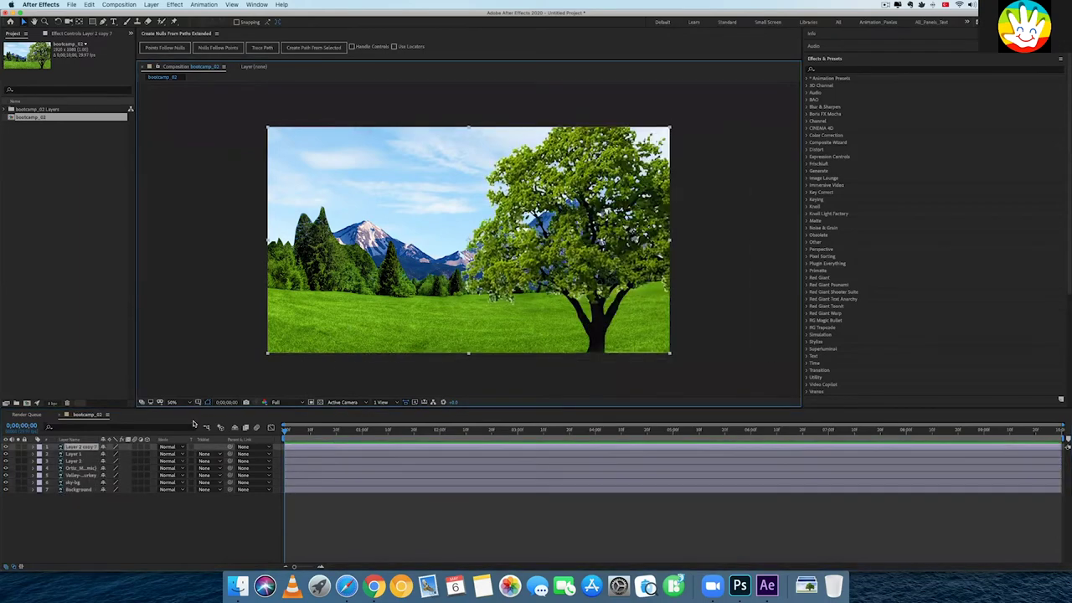
pyautogui.moveTo(329, 332); pyautogui.dragTo(261, 373)
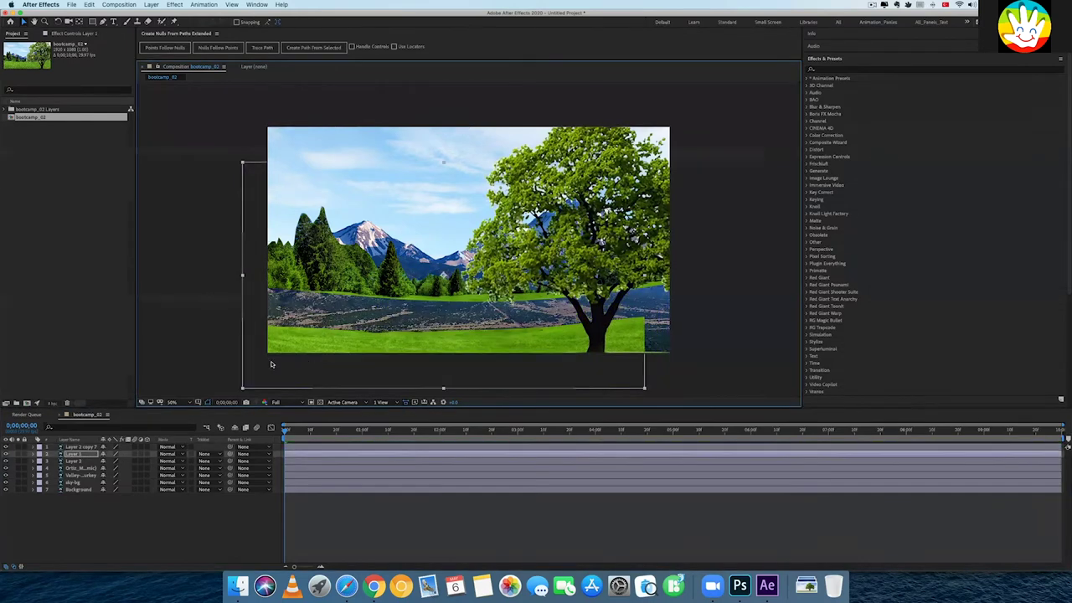
pyautogui.press('super+z')
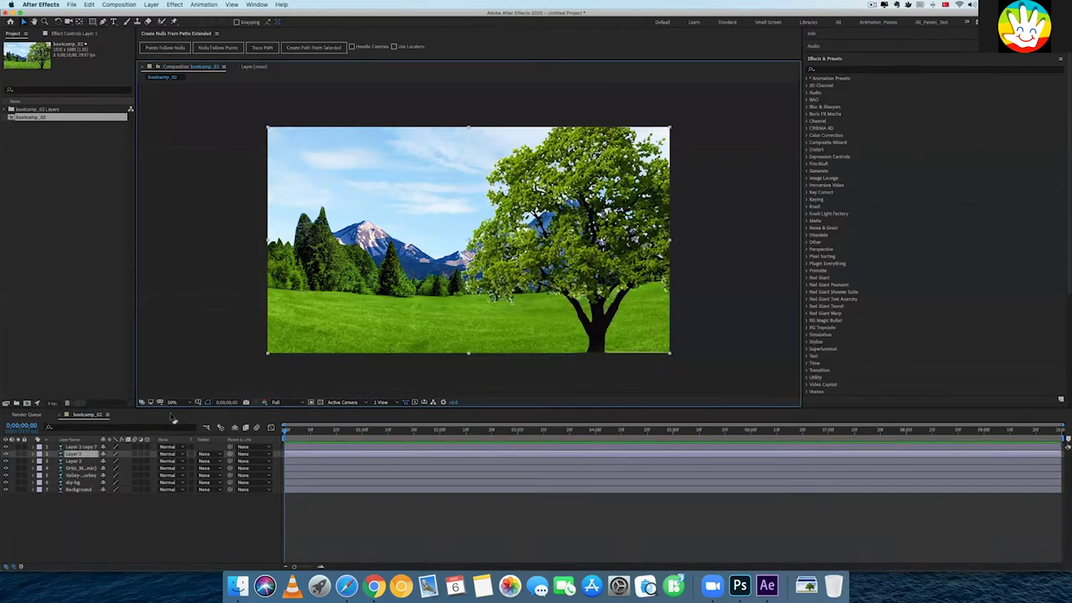
pyautogui.click(75, 446)
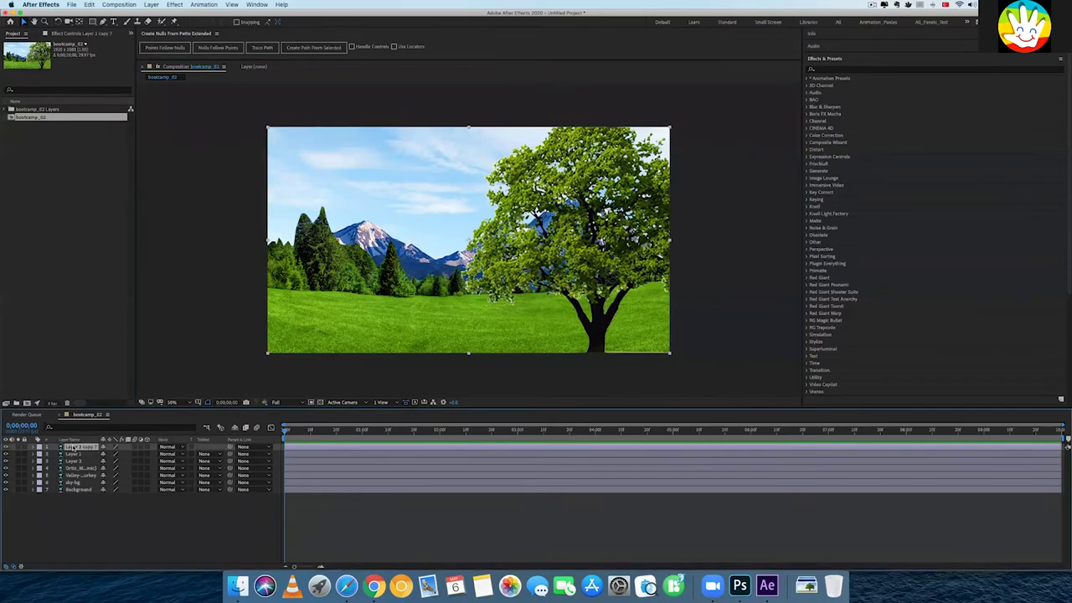
# Select all seven landscape layers and switch on their 3D Layer toggle
pyautogui.keyDown('shift'); pyautogui.click(80, 489); pyautogui.keyUp('shift')
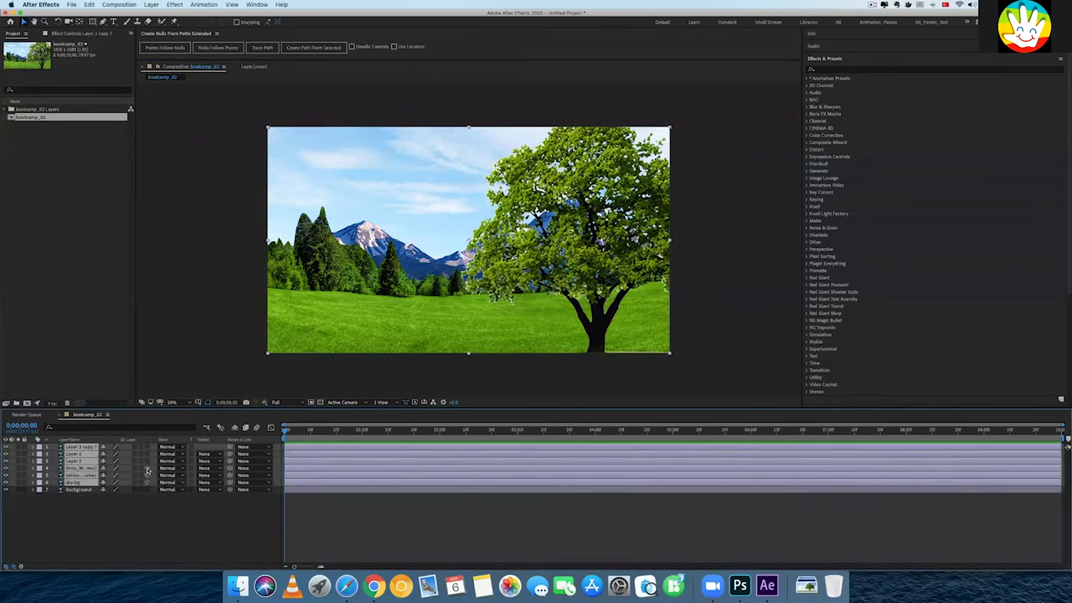
pyautogui.click(148, 489)
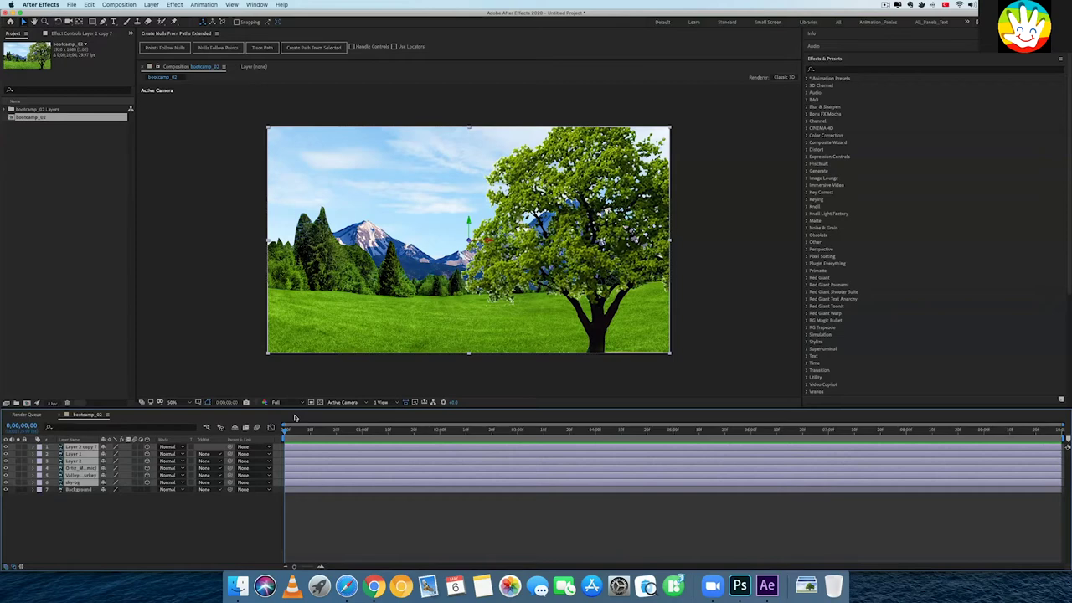
pyautogui.click(198, 509)
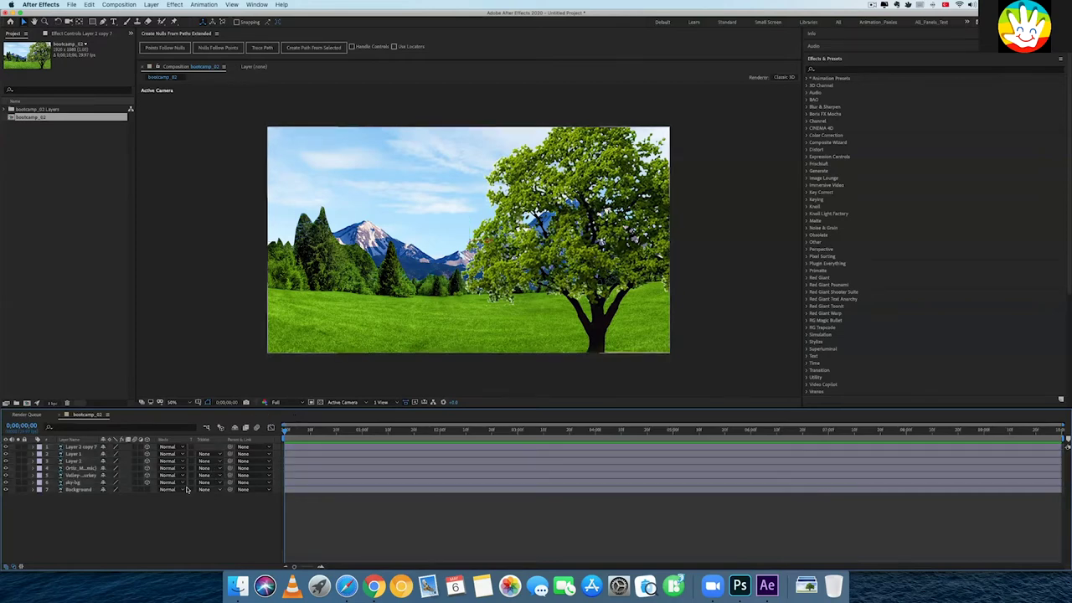
pyautogui.click(87, 483)
pyautogui.keyDown('shift'); pyautogui.click(89, 447); pyautogui.keyUp('shift')
pyautogui.click(119, 515)
pyautogui.click(119, 5)
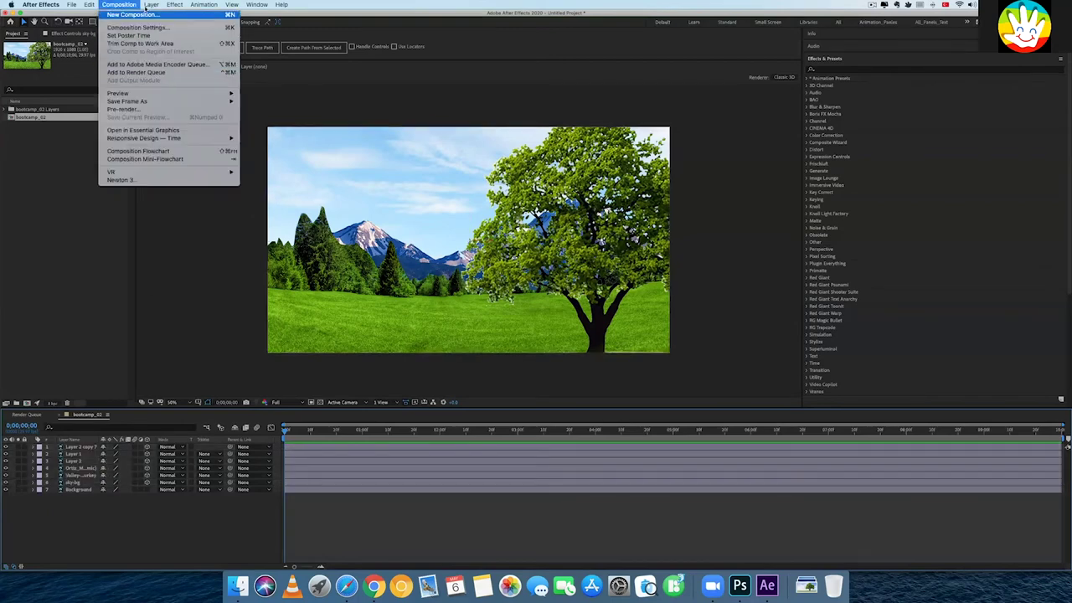
# Create Camera 1 using the default 50mm two-node camera settings
pyautogui.moveTo(151, 4)
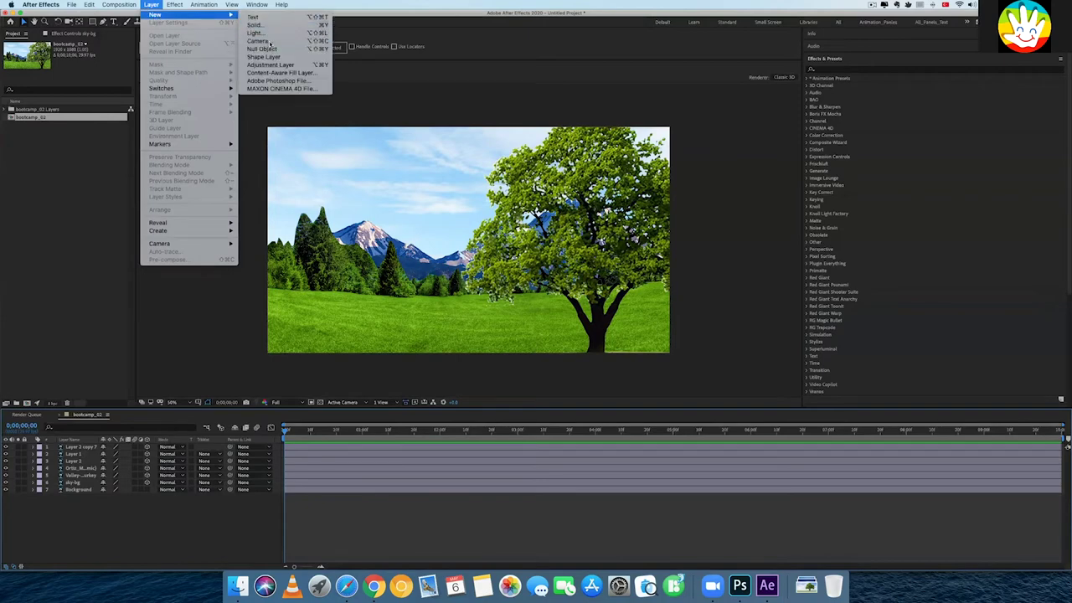
pyautogui.click(258, 40)
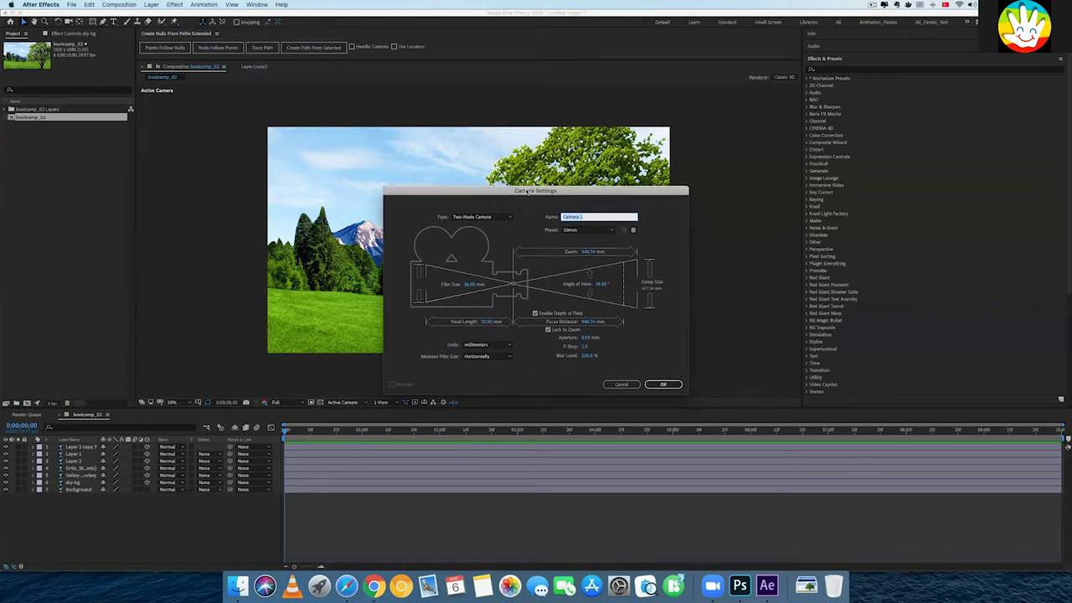
pyautogui.moveTo(527, 191); pyautogui.dragTo(529, 315)
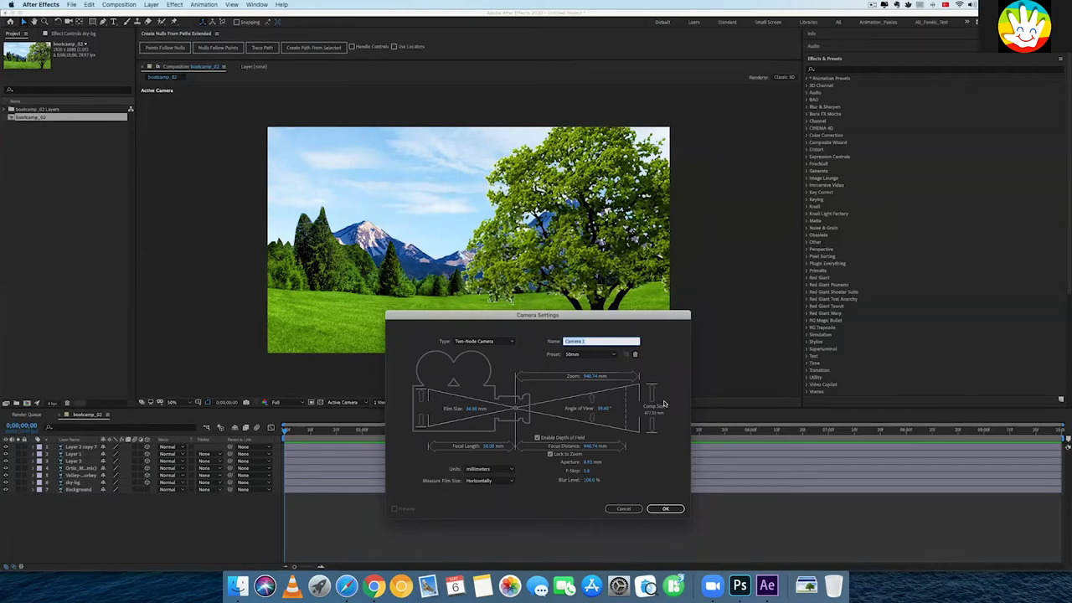
pyautogui.click(670, 508)
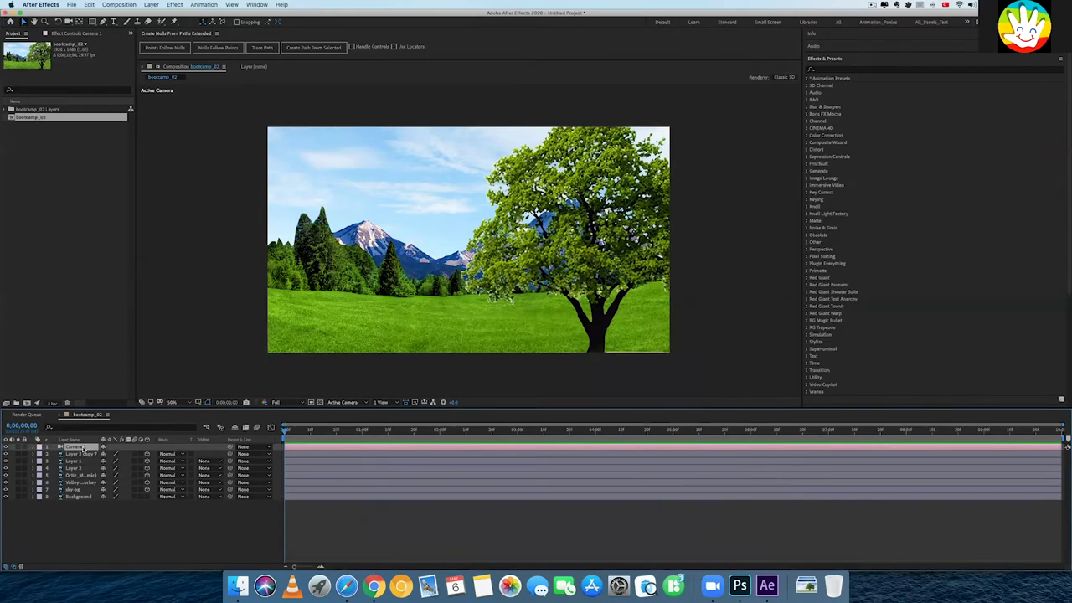
# Orbit Camera 1 around the layers to preview their depth
pyautogui.click(69, 23)
pyautogui.moveTo(469, 266); pyautogui.dragTo(452, 265)
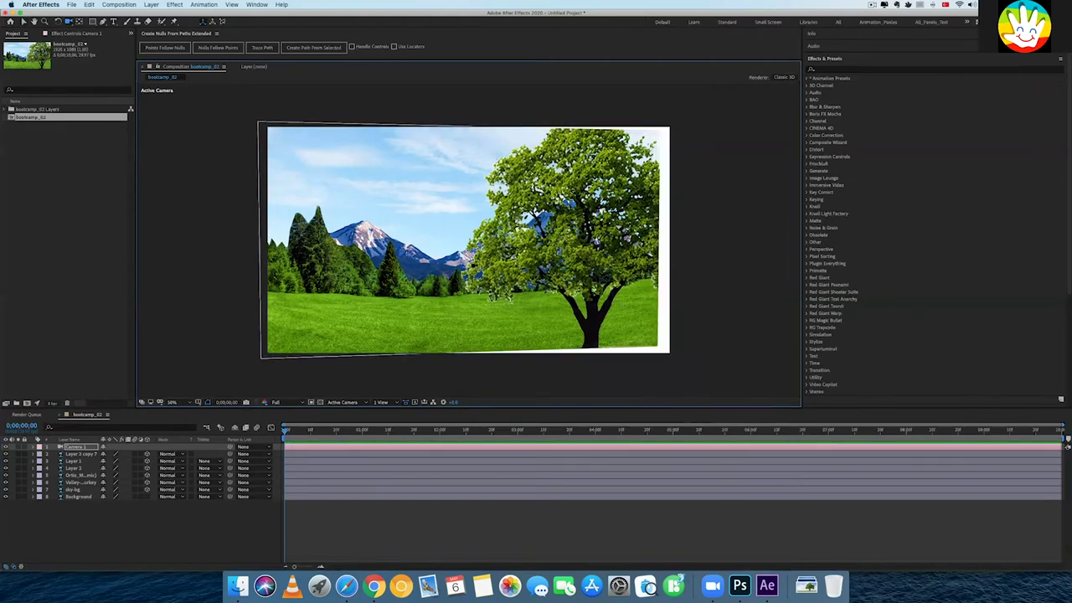
pyautogui.moveTo(452, 265); pyautogui.dragTo(419, 266)
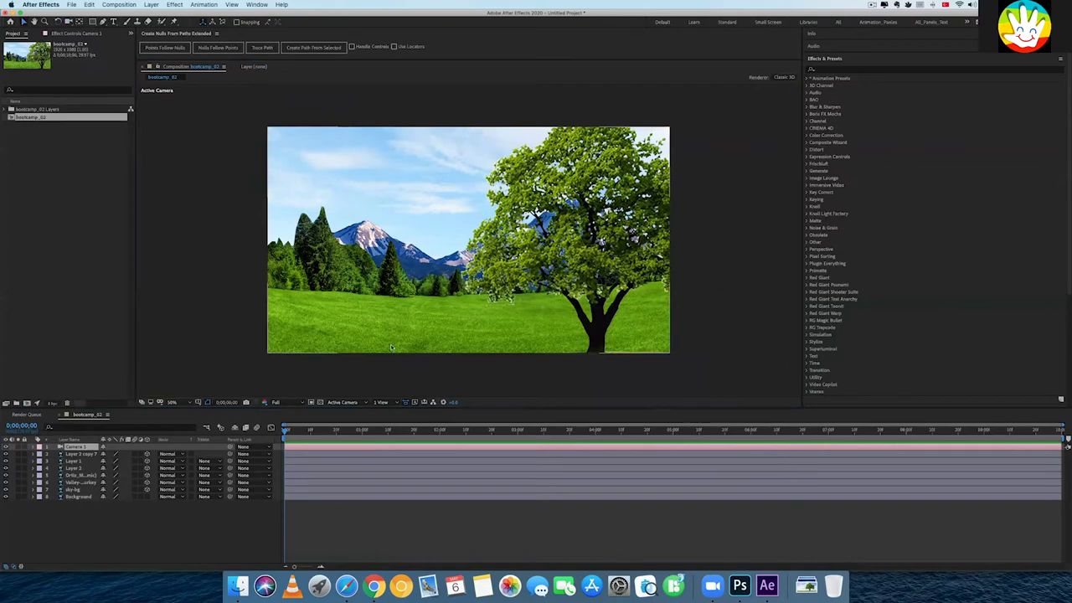
pyautogui.click(387, 403)
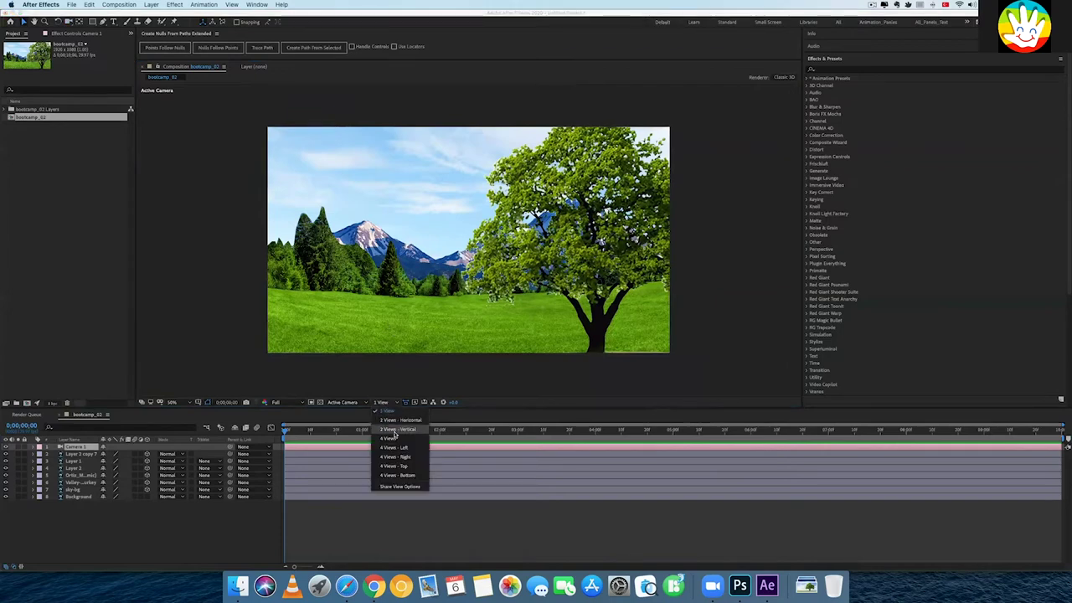
# In a four-view layout, push Layer 1, Layer 2 and the Ortiz mountains progressively back in Z
pyautogui.click(392, 438)
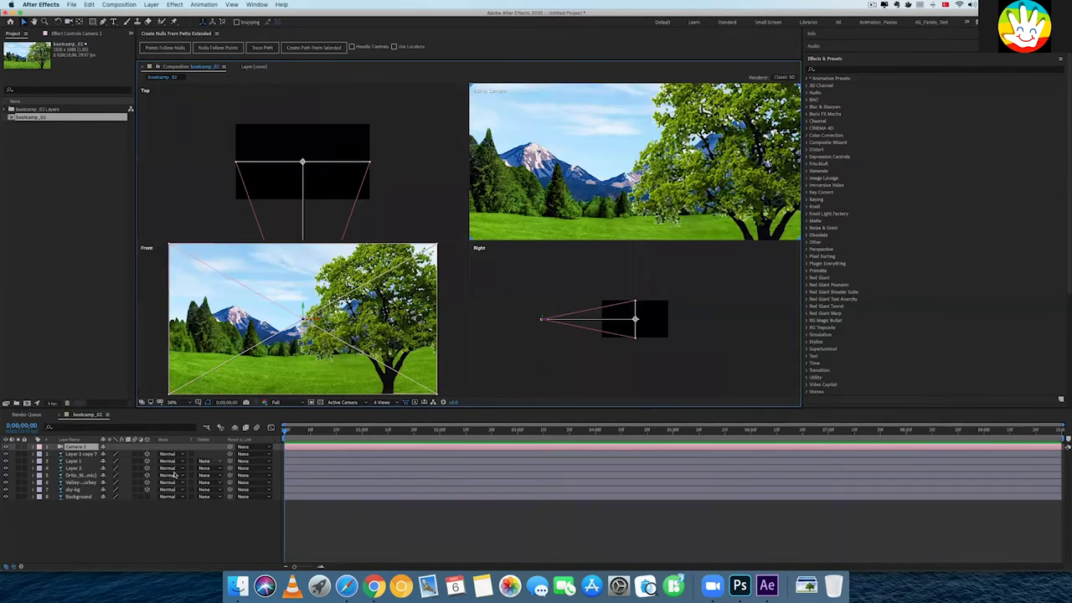
pyautogui.click(90, 455)
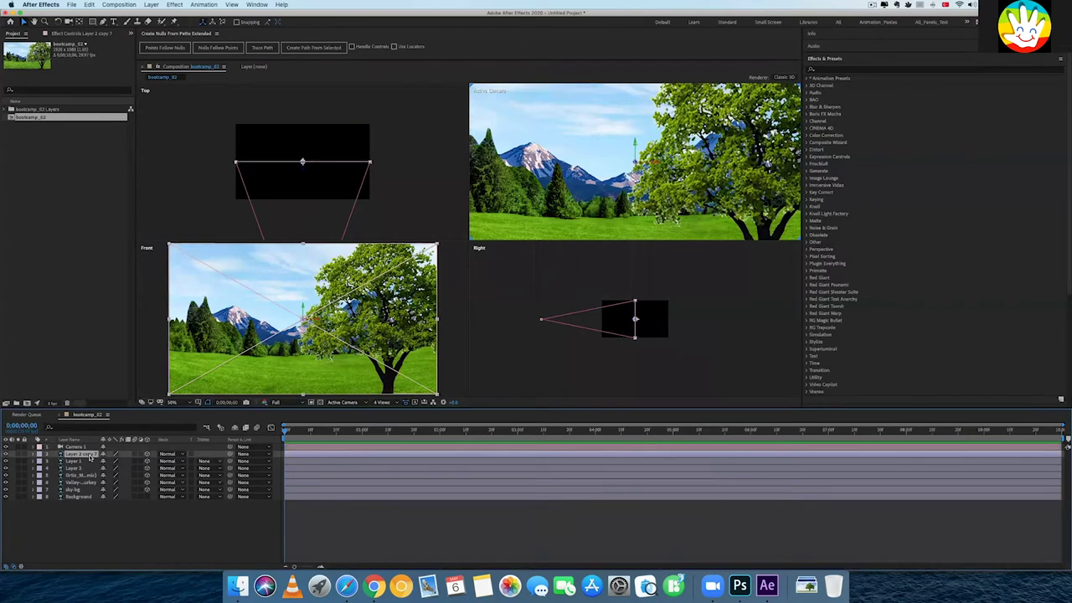
pyautogui.click(85, 462)
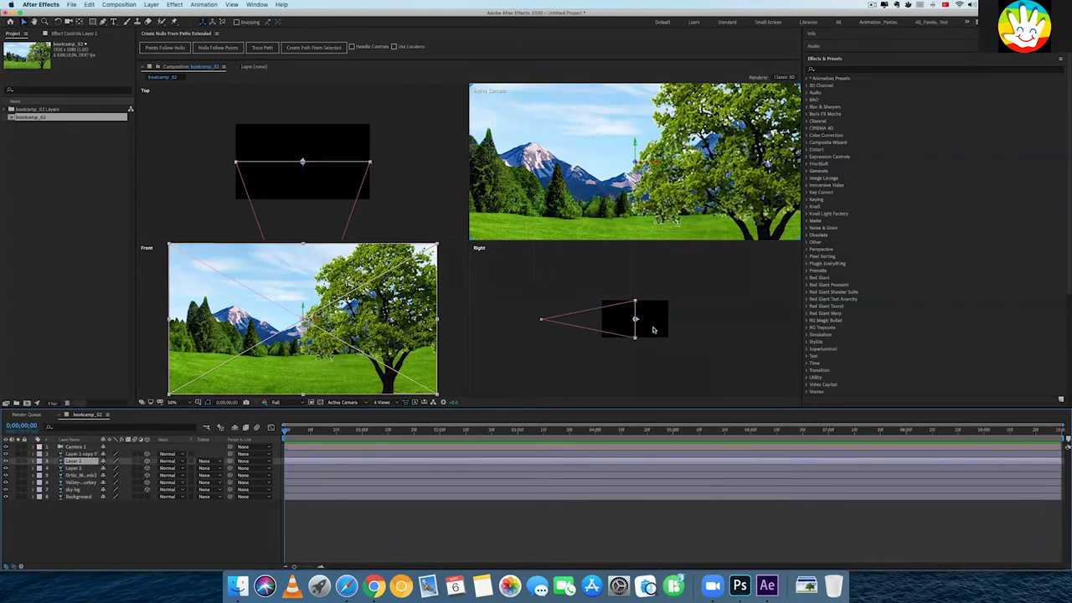
pyautogui.moveTo(638, 325); pyautogui.dragTo(652, 325)
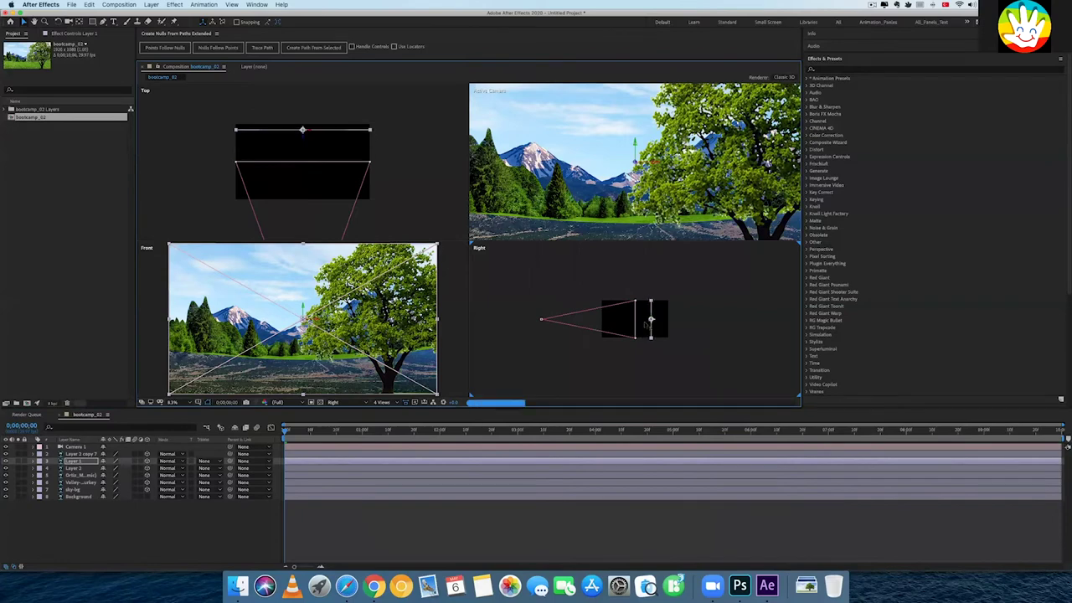
pyautogui.click(76, 468)
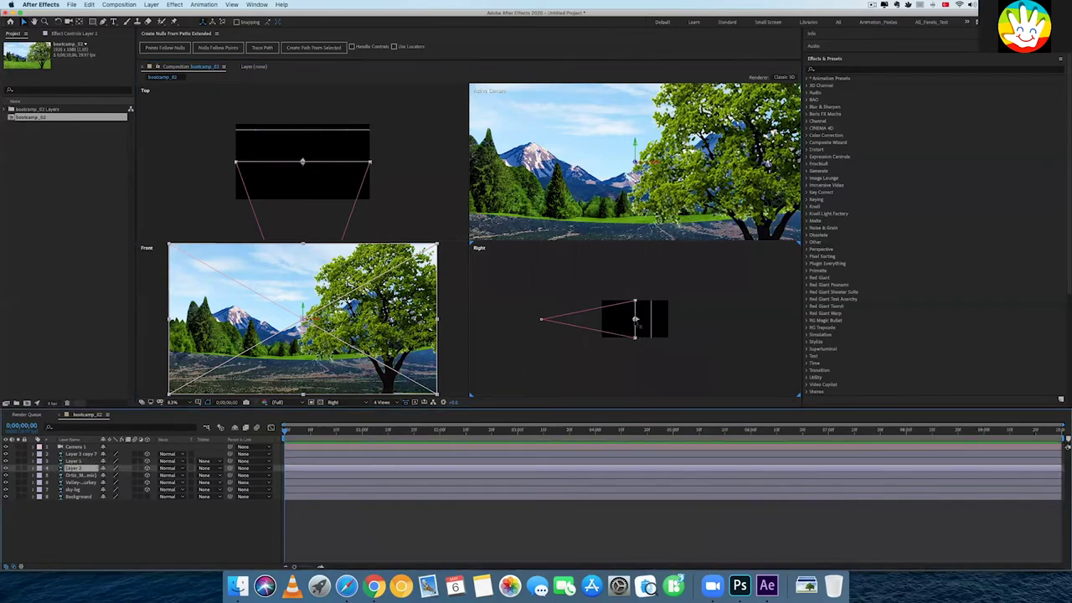
pyautogui.moveTo(635, 321); pyautogui.dragTo(668, 320)
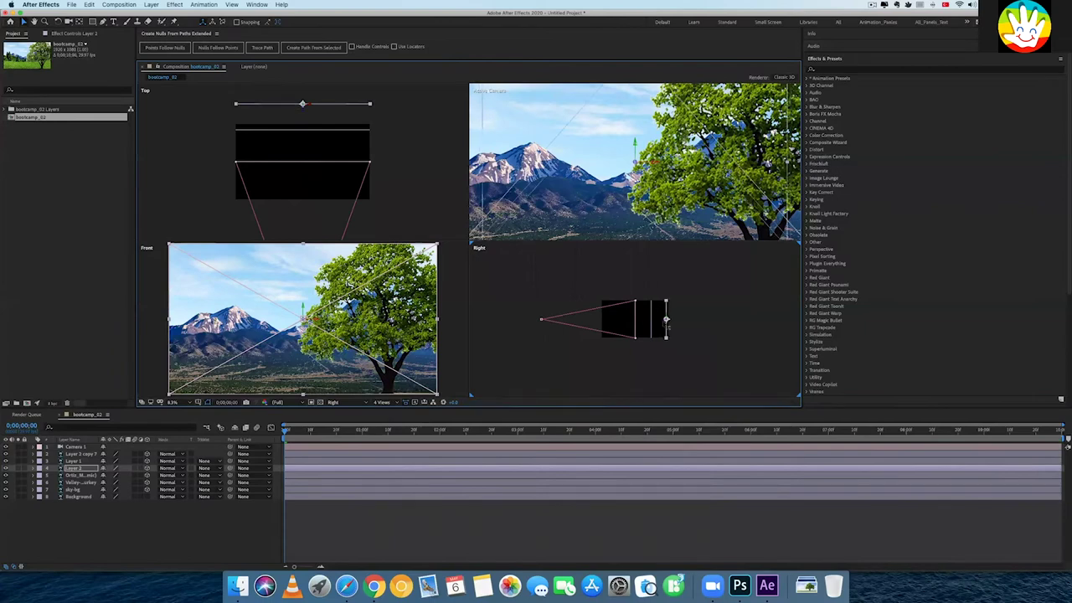
pyautogui.click(88, 476)
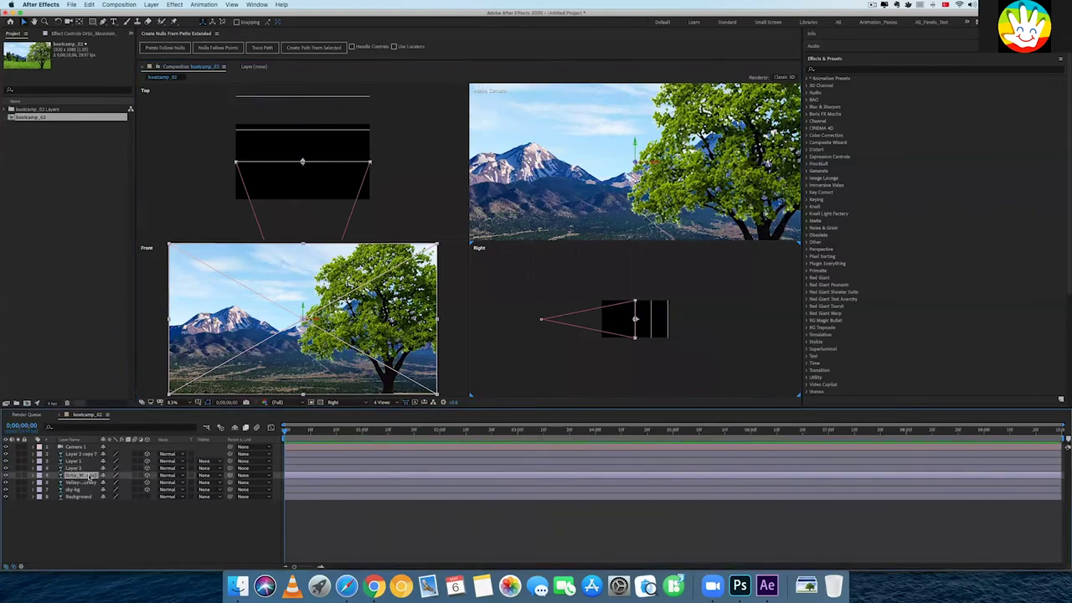
pyautogui.moveTo(624, 330); pyautogui.dragTo(687, 330)
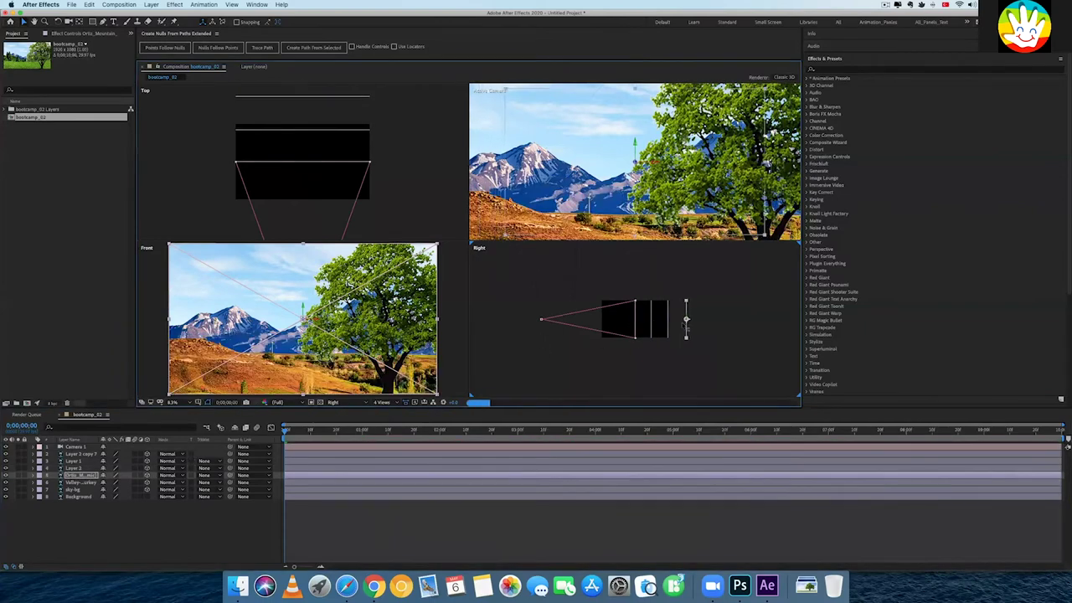
# Push the Valley and sky-bg layers farthest back, then return to a single view
pyautogui.click(81, 483)
pyautogui.moveTo(635, 319); pyautogui.dragTo(717, 329)
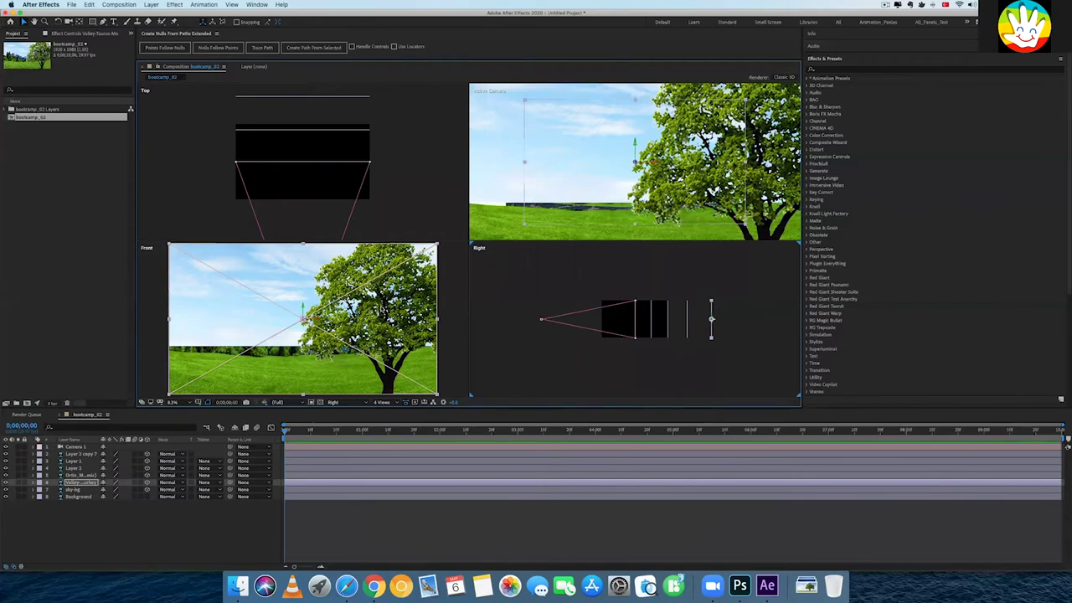
pyautogui.click(74, 490)
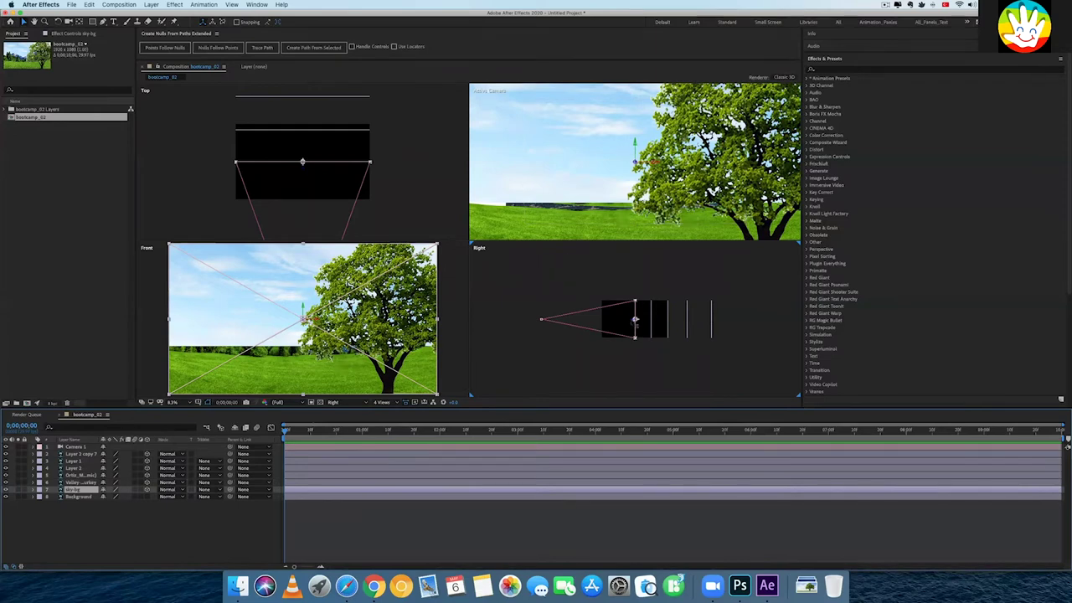
pyautogui.moveTo(635, 319); pyautogui.dragTo(729, 319)
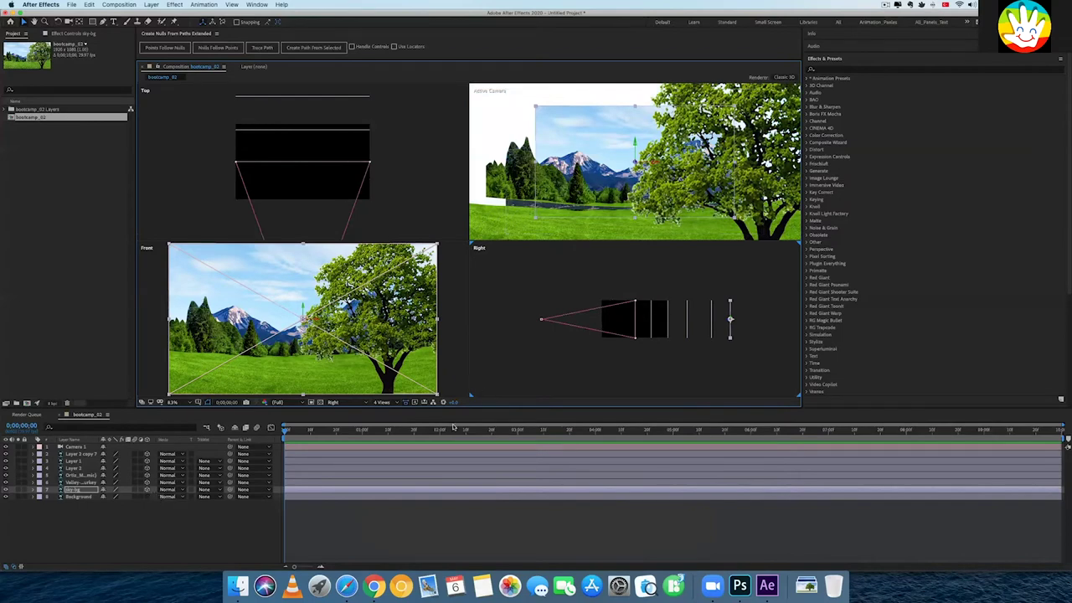
pyautogui.click(384, 403)
pyautogui.click(386, 413)
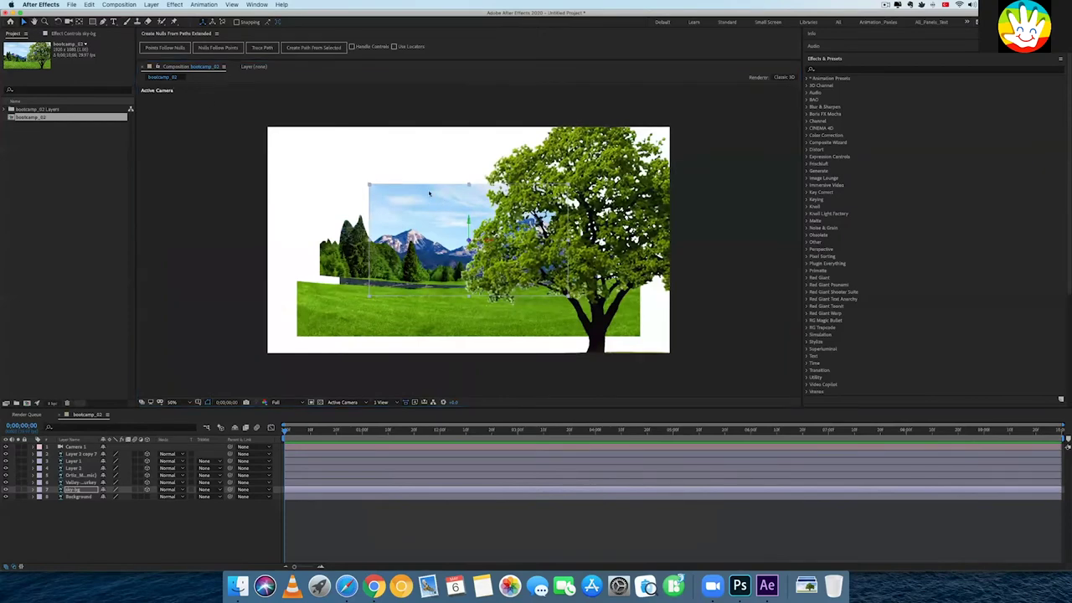
# Scale up the sky-bg and valley layers until they fill the frame
pyautogui.press('super+a')
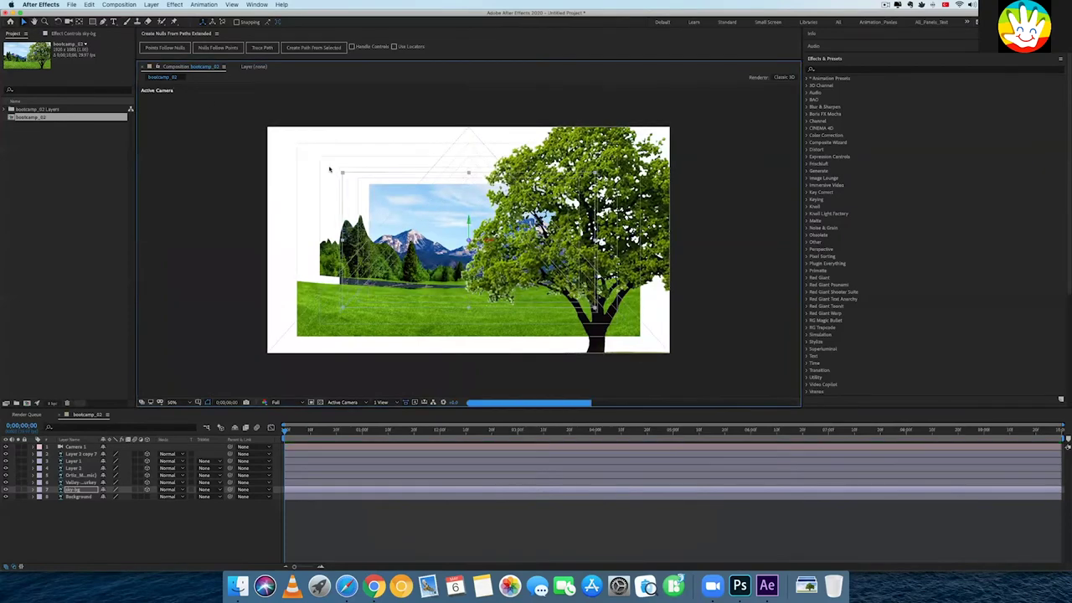
pyautogui.moveTo(253, 142); pyautogui.dragTo(196, 113)
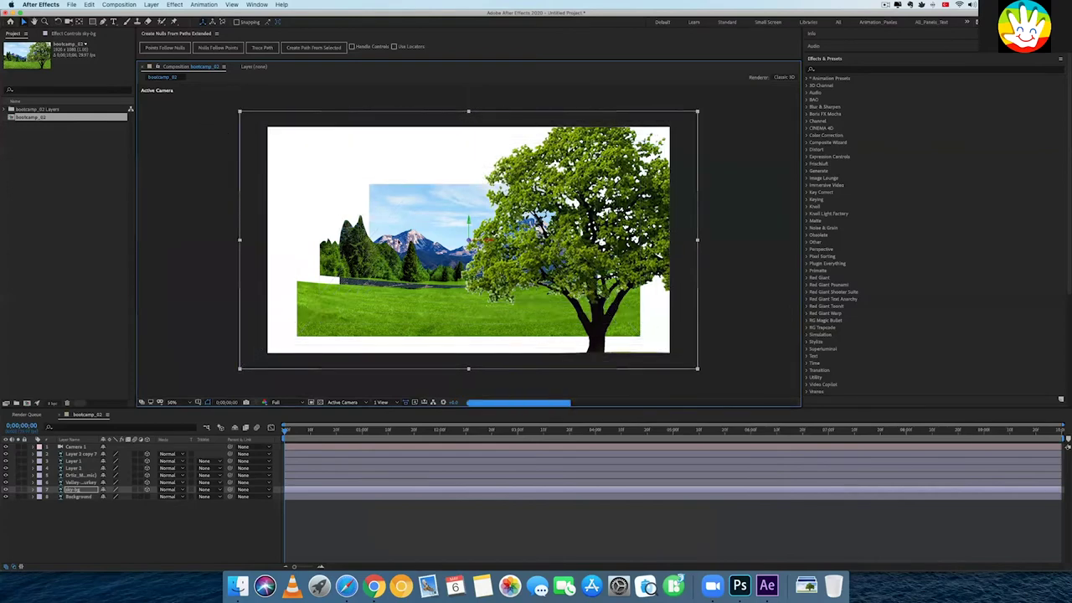
pyautogui.click(79, 488)
pyautogui.click(80, 484)
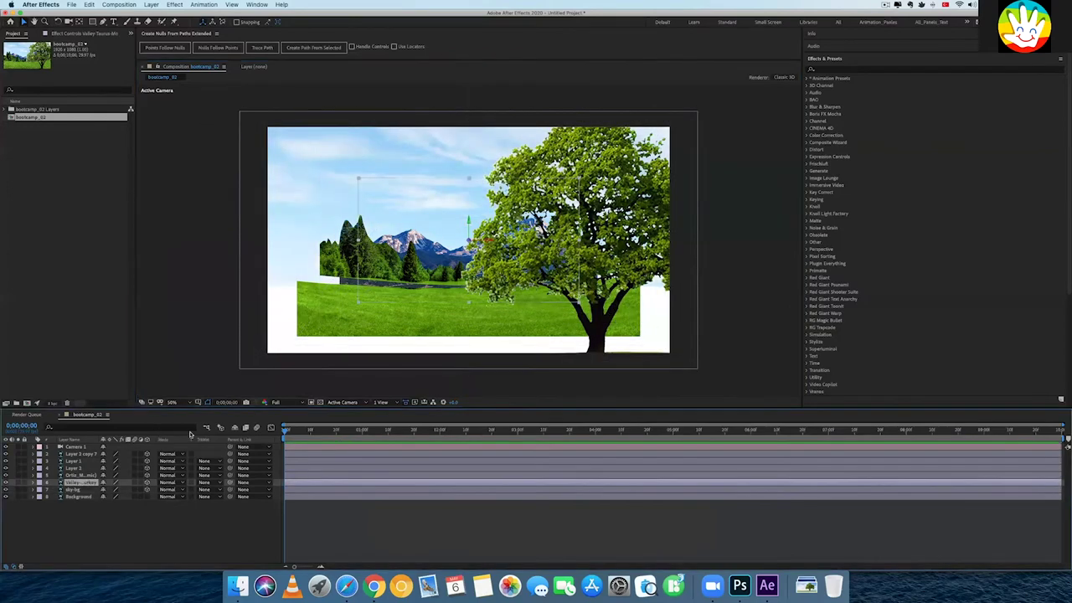
pyautogui.click(358, 303)
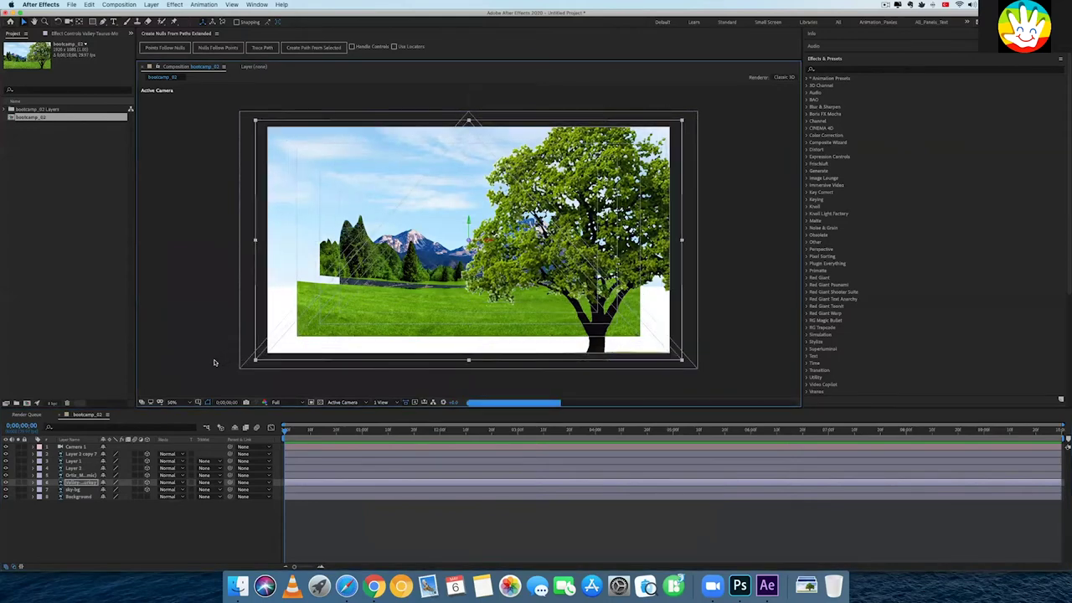
pyautogui.moveTo(683, 361); pyautogui.dragTo(687, 364)
pyautogui.click(688, 366)
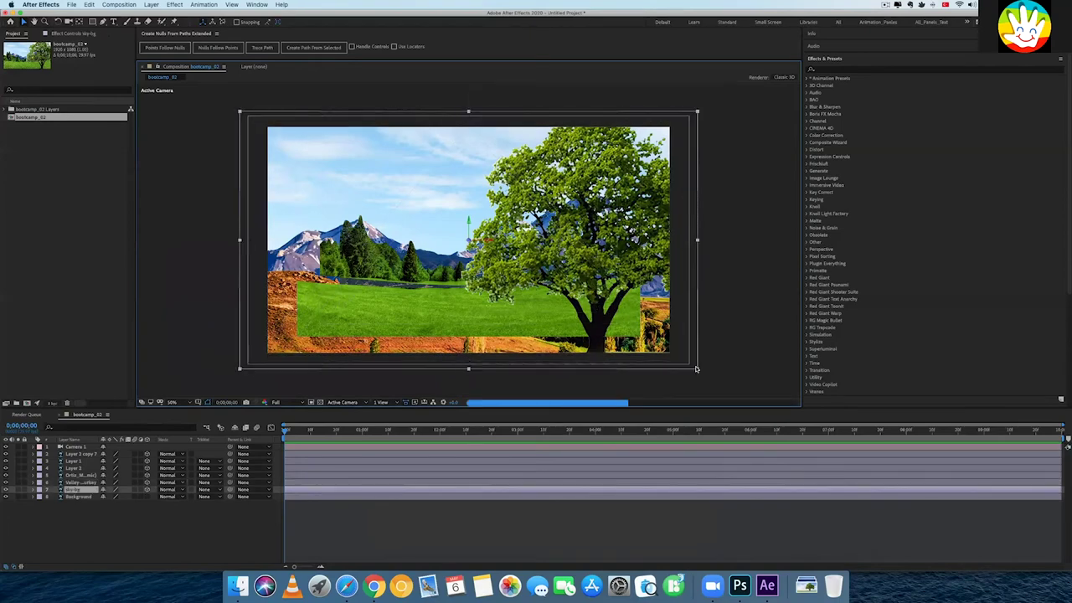
pyautogui.moveTo(697, 368); pyautogui.dragTo(711, 377)
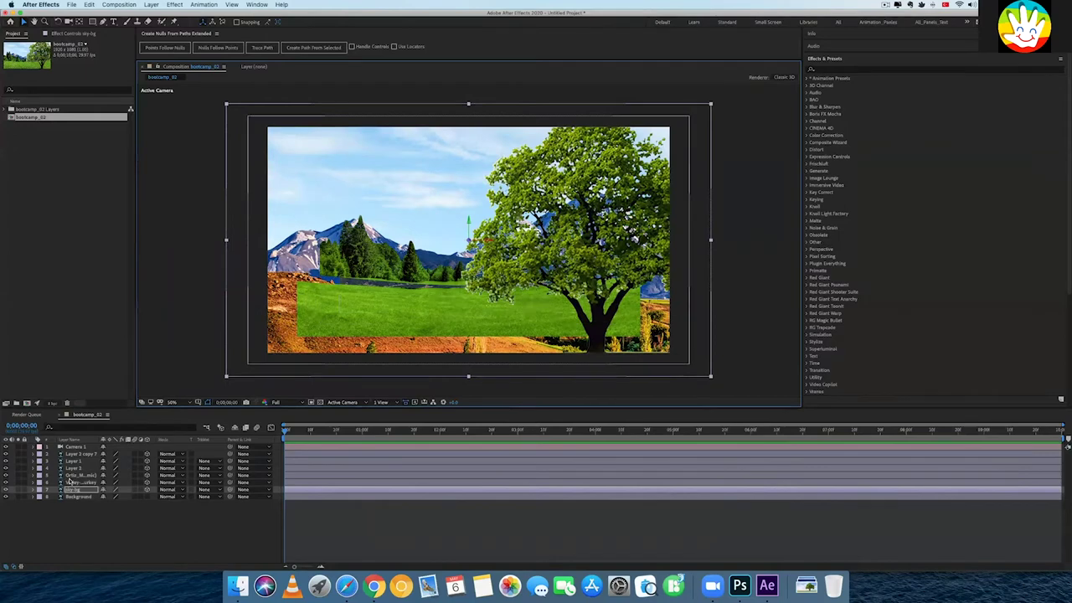
pyautogui.click(521, 369)
pyautogui.moveTo(688, 366); pyautogui.dragTo(693, 369)
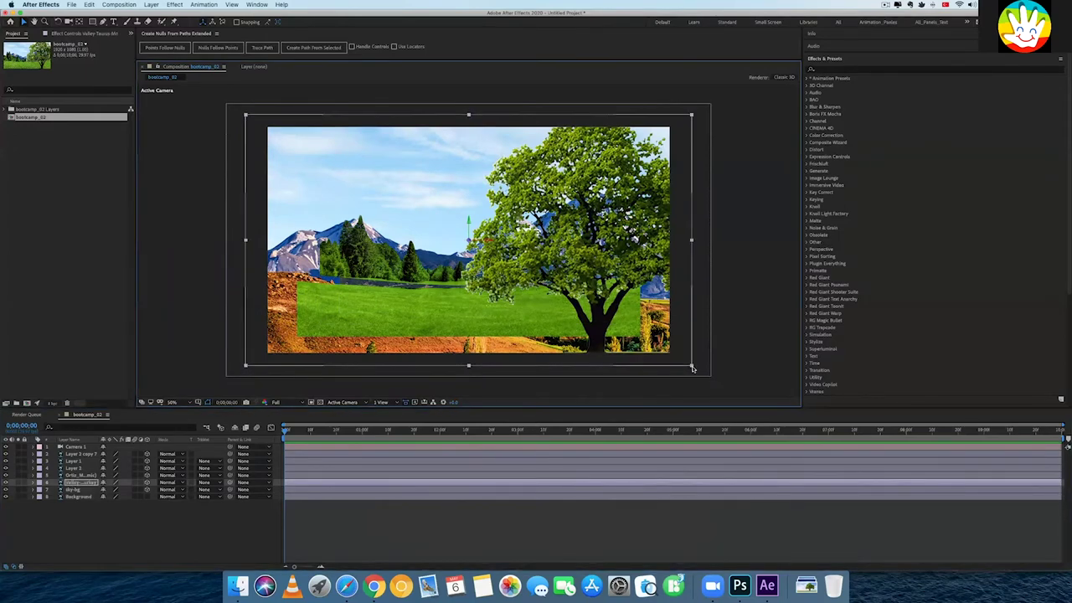
# Enlarge the Ortiz layer, Layer 2, Layer 1 and the tree, nudging Layer 1 up and the tree right
pyautogui.click(73, 475)
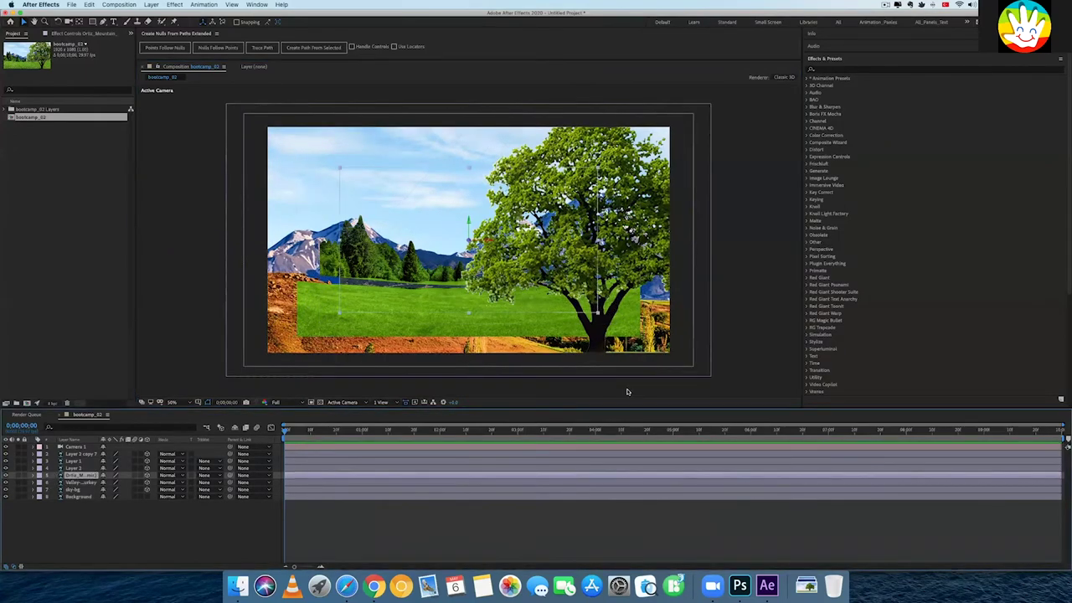
pyautogui.moveTo(624, 334); pyautogui.dragTo(684, 361)
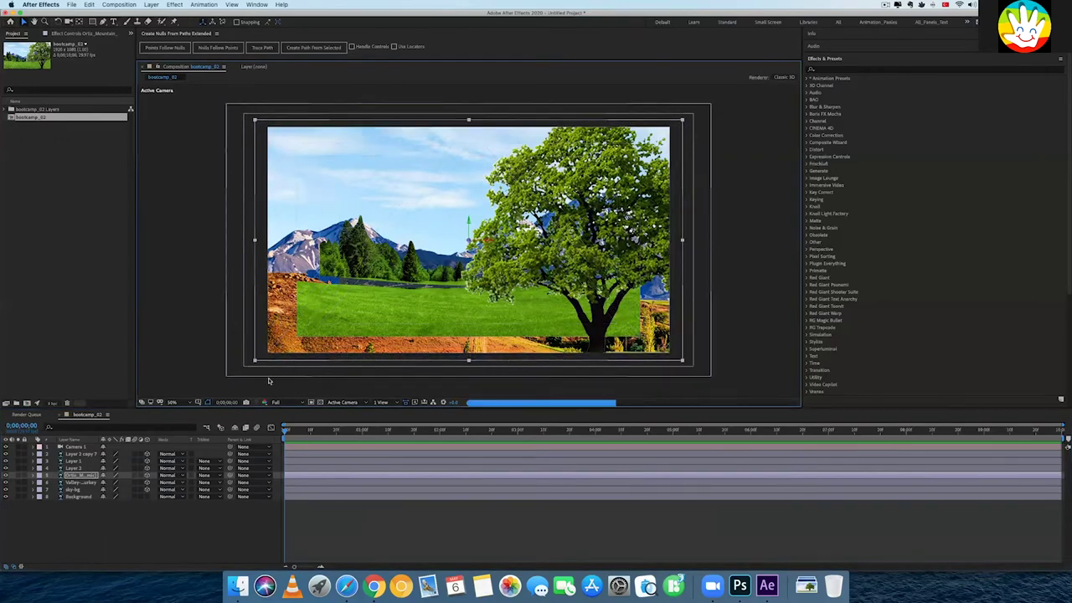
pyautogui.press('super+Up')
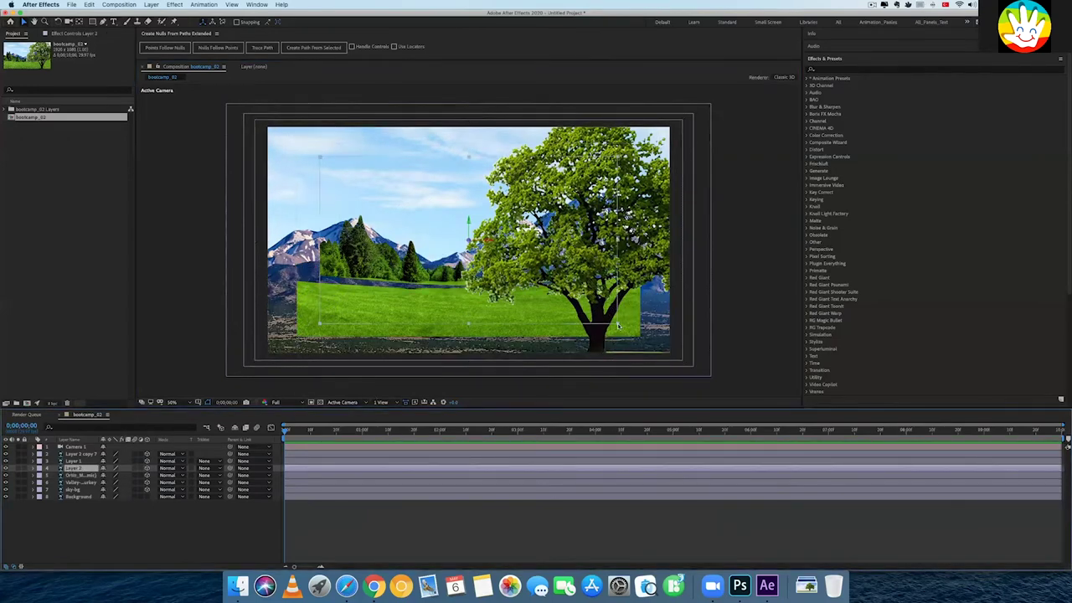
pyautogui.moveTo(662, 360); pyautogui.dragTo(678, 360)
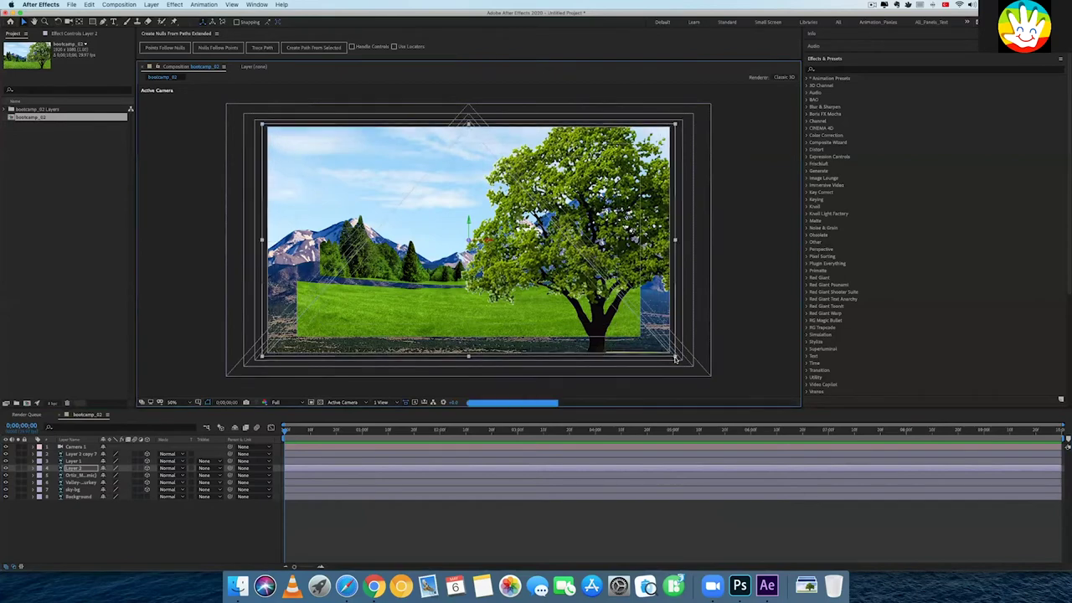
pyautogui.press('super+Up')
pyautogui.moveTo(640, 340); pyautogui.dragTo(688, 363)
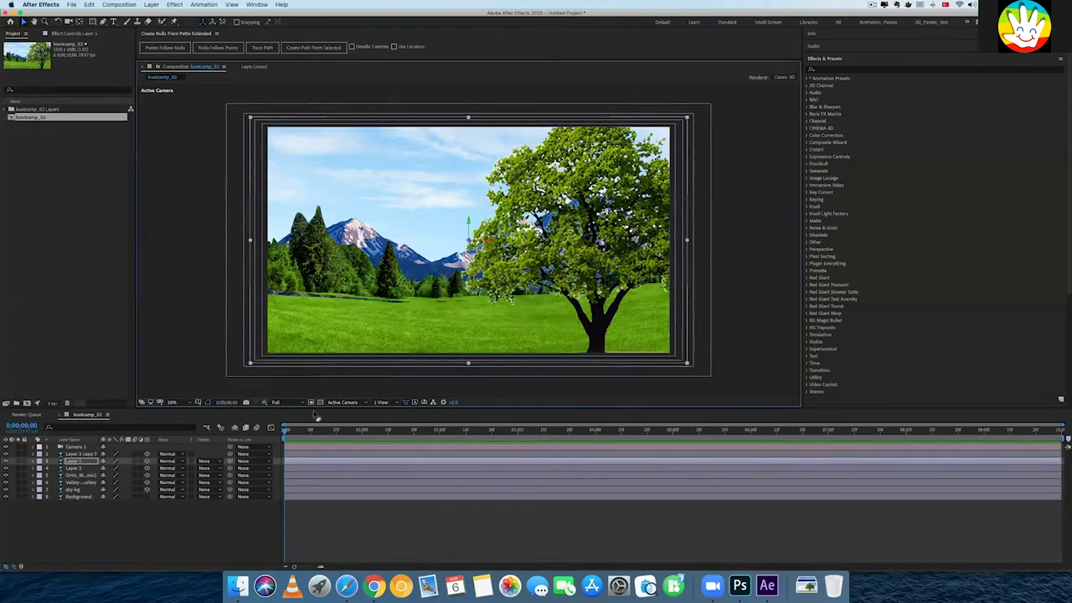
pyautogui.moveTo(381, 331); pyautogui.dragTo(381, 325)
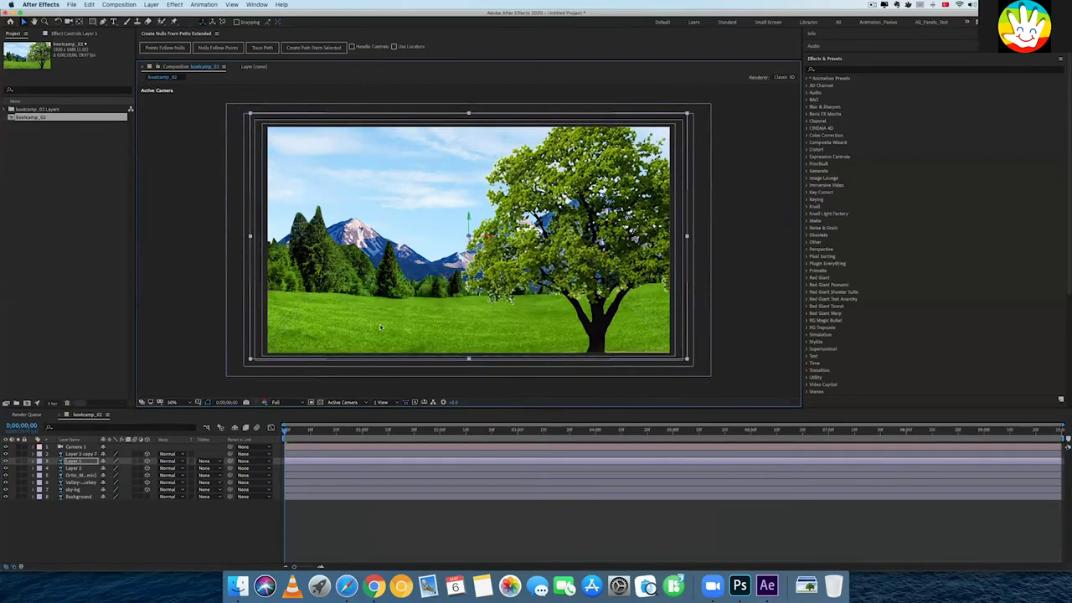
pyautogui.click(83, 453)
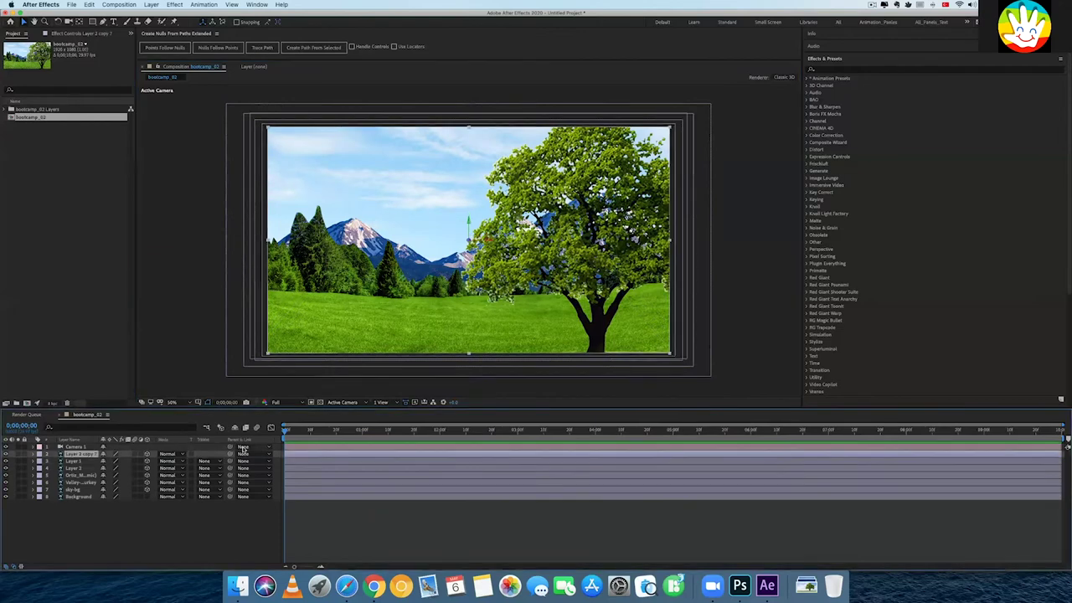
pyautogui.moveTo(669, 355); pyautogui.dragTo(687, 364)
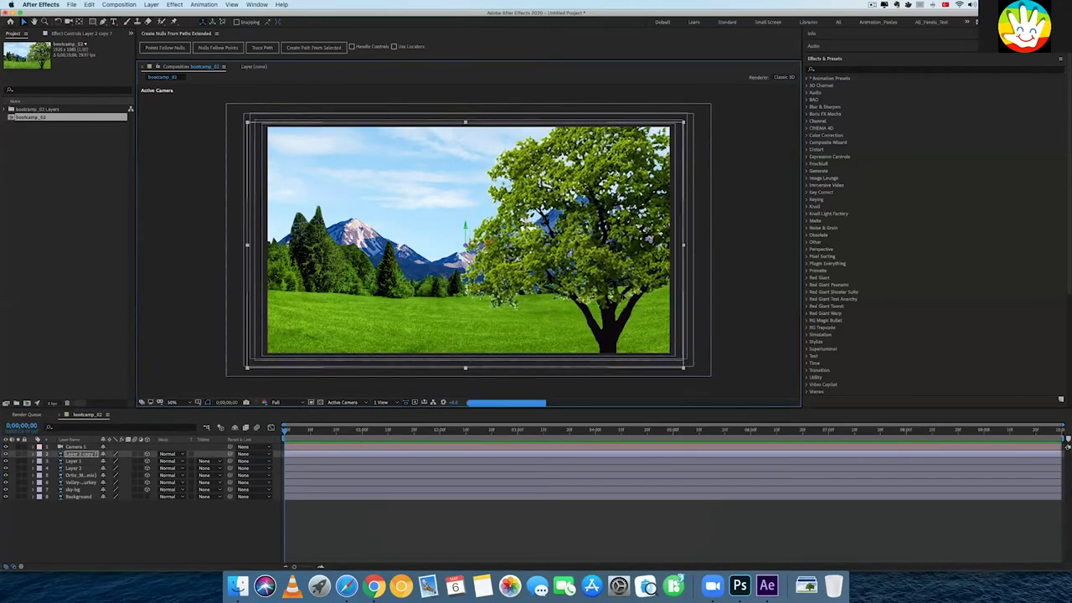
pyautogui.moveTo(622, 295); pyautogui.dragTo(568, 302)
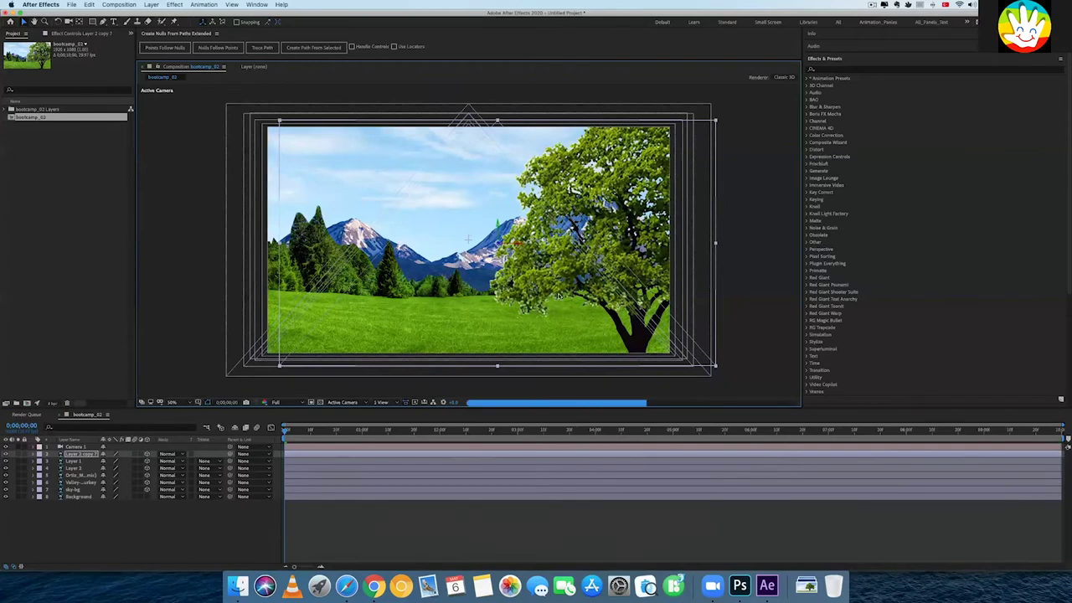
pyautogui.click(71, 447)
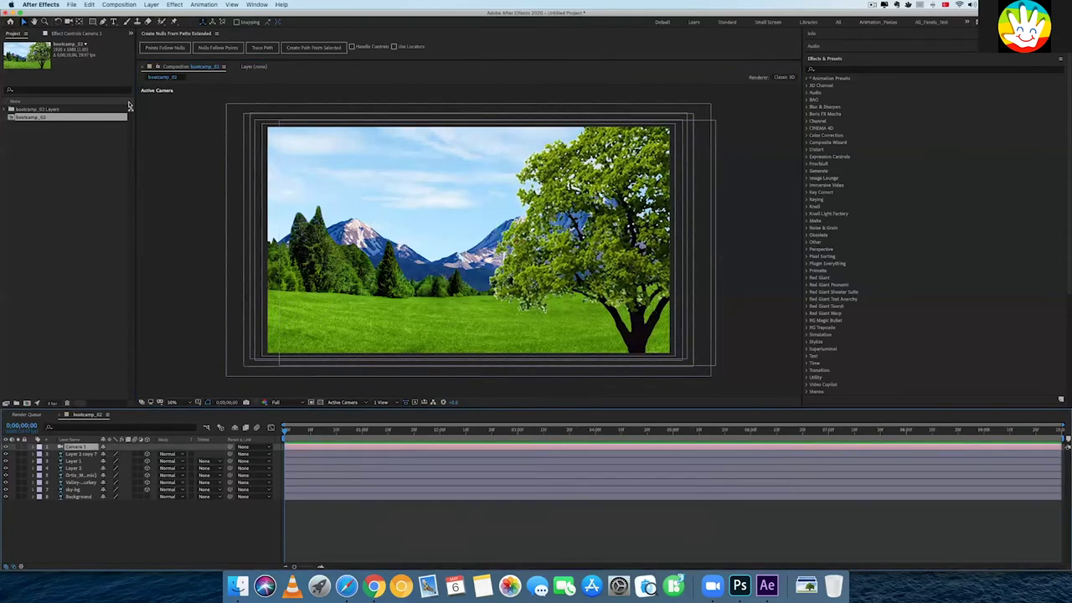
# Orbit Camera 1 to view the layers at an angle, then bring it near straight-on
pyautogui.click(69, 21)
pyautogui.click(557, 274)
pyautogui.moveTo(557, 274); pyautogui.dragTo(569, 274)
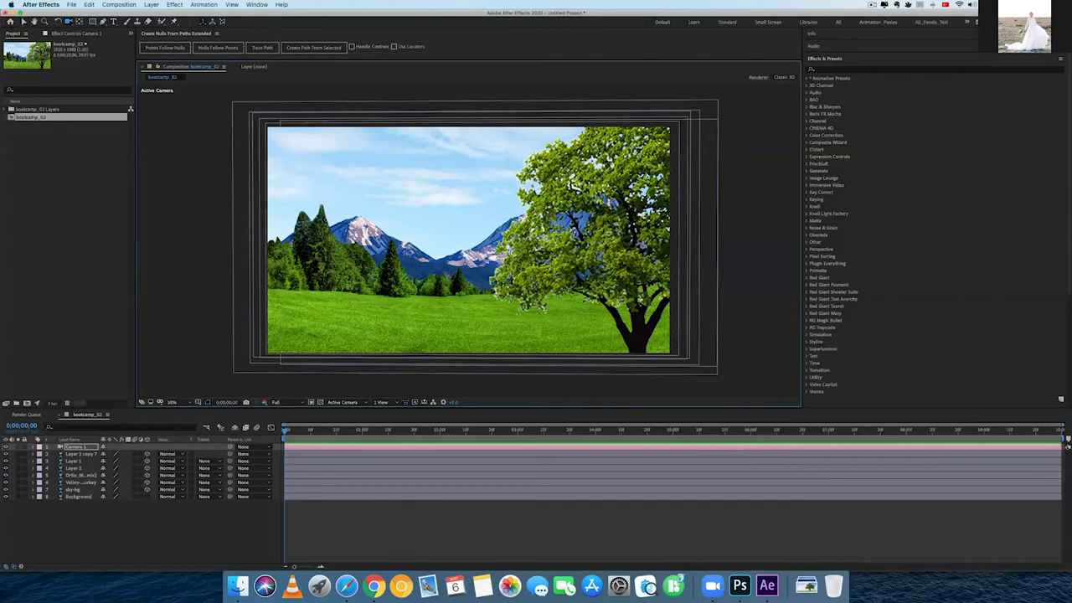
pyautogui.click(884, 5)
pyautogui.moveTo(506, 315)
pyautogui.mouseDown()
pyautogui.moveTo(536, 311)
pyautogui.moveTo(275, 269)
pyautogui.mouseUp()
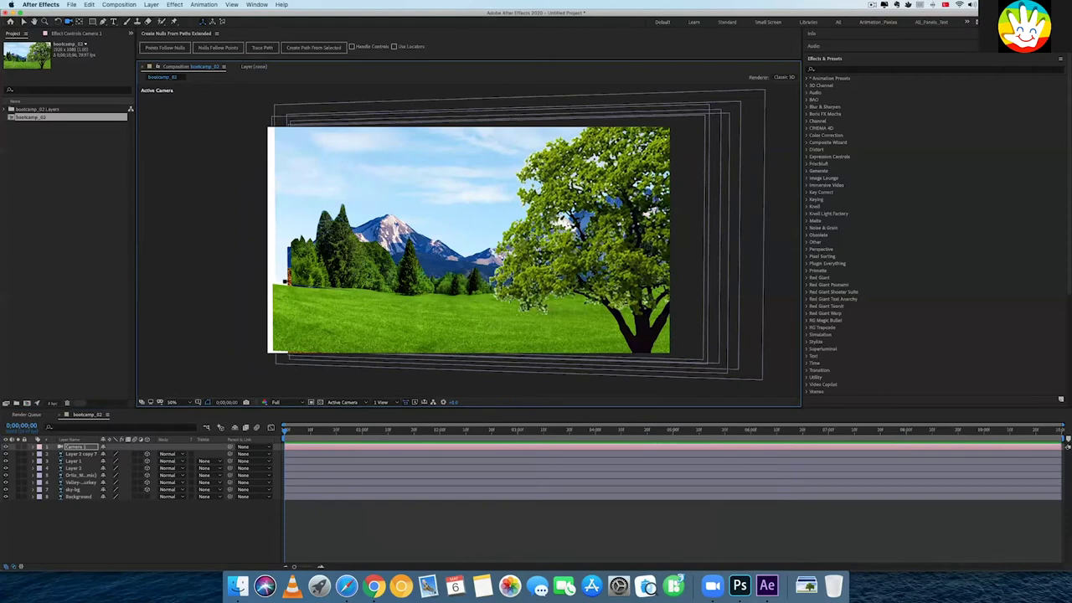
pyautogui.moveTo(426, 314); pyautogui.dragTo(431, 317)
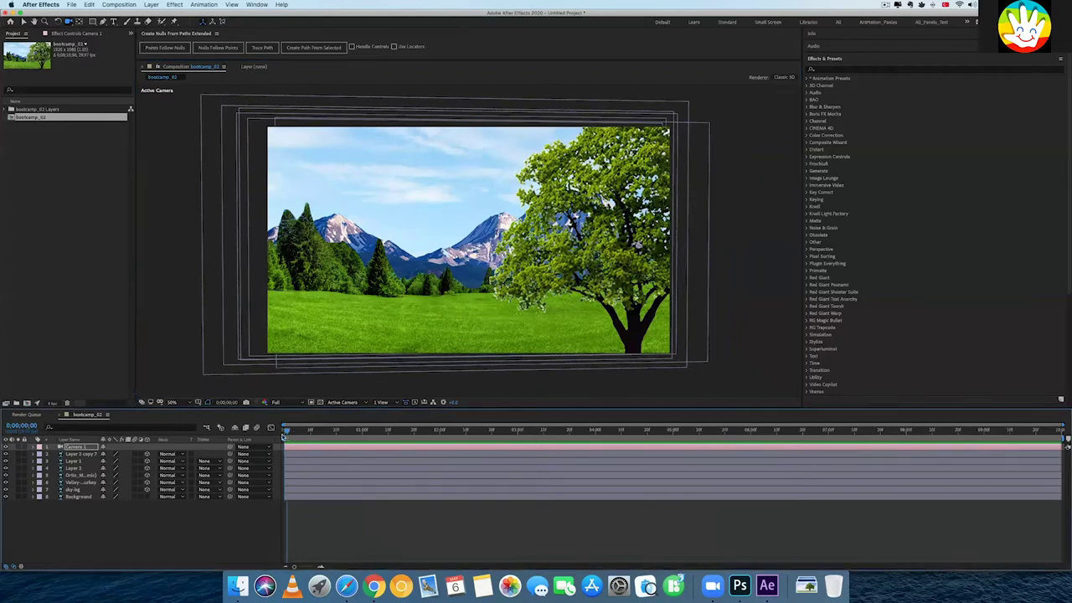
pyautogui.moveTo(328, 343); pyautogui.dragTo(332, 329)
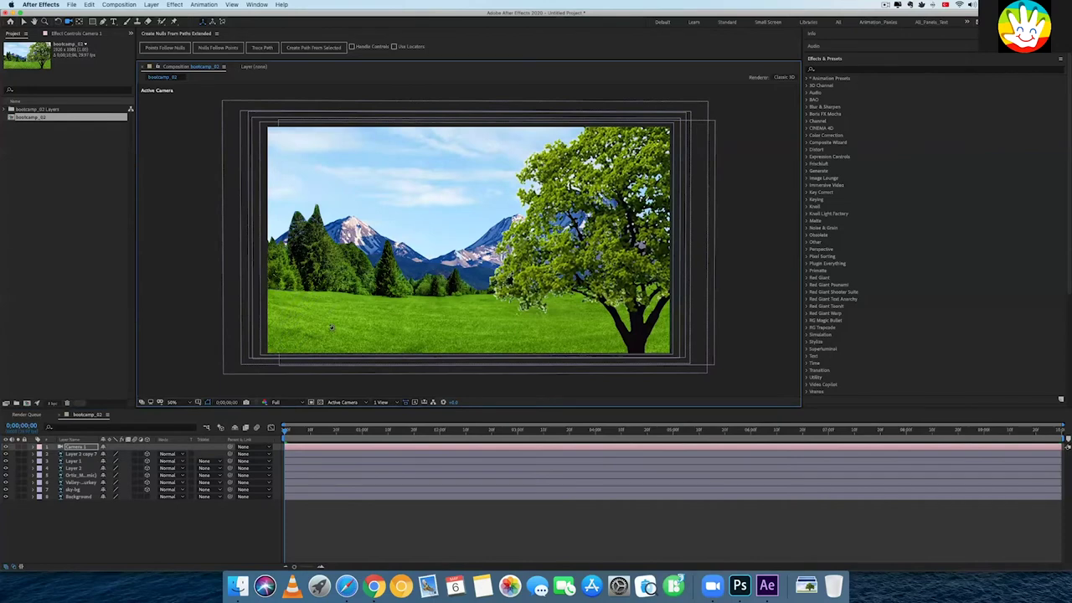
pyautogui.moveTo(332, 327); pyautogui.dragTo(330, 328)
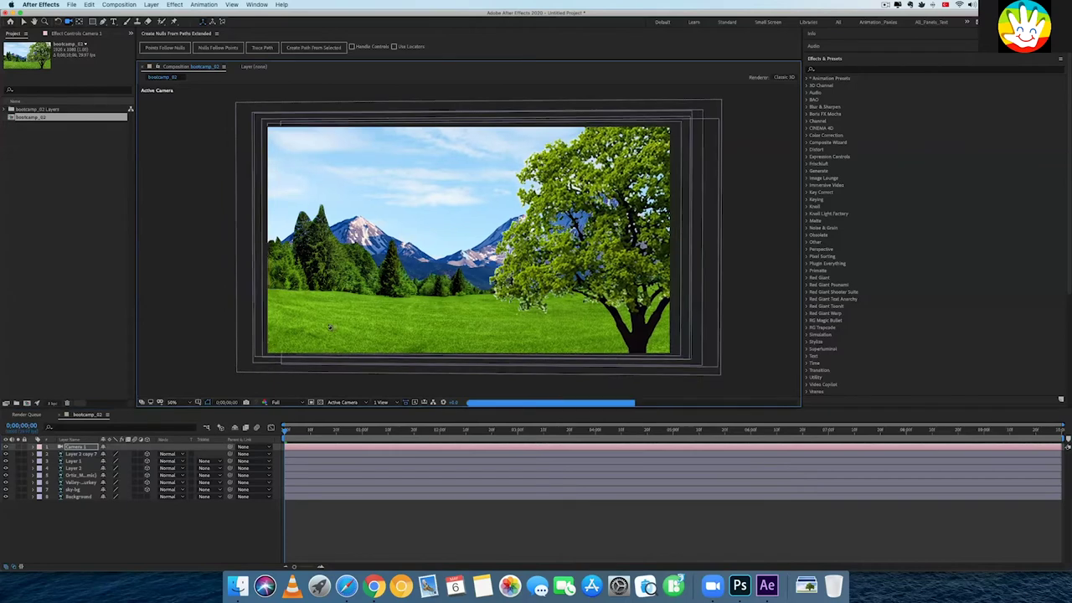
pyautogui.click(35, 447)
# Expand Camera 1's transform properties, select them all and nudge the camera position
pyautogui.click(38, 454)
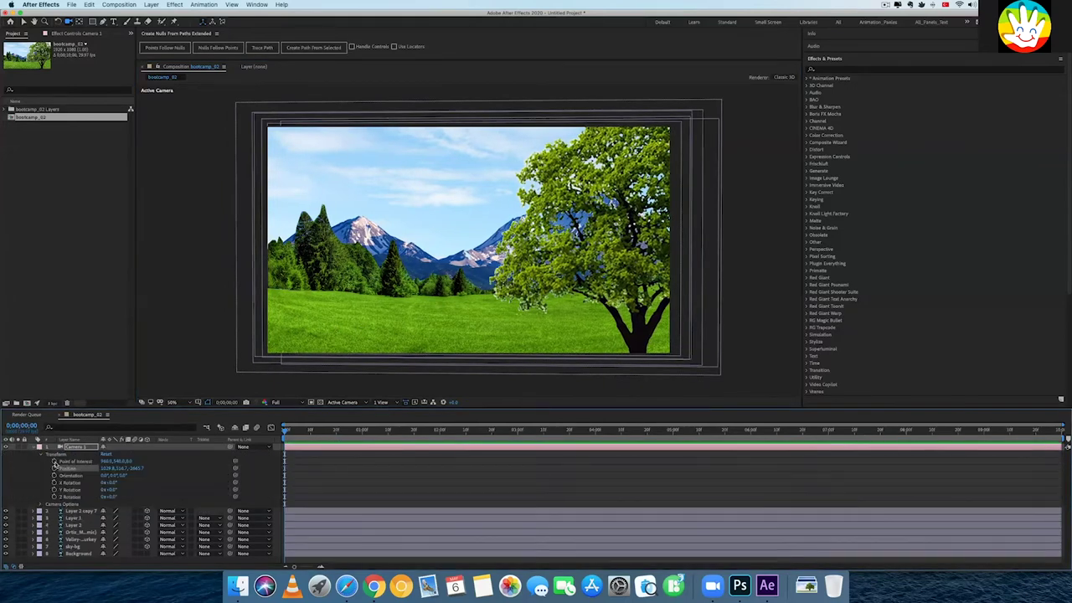
pyautogui.moveTo(54, 463); pyautogui.dragTo(67, 500)
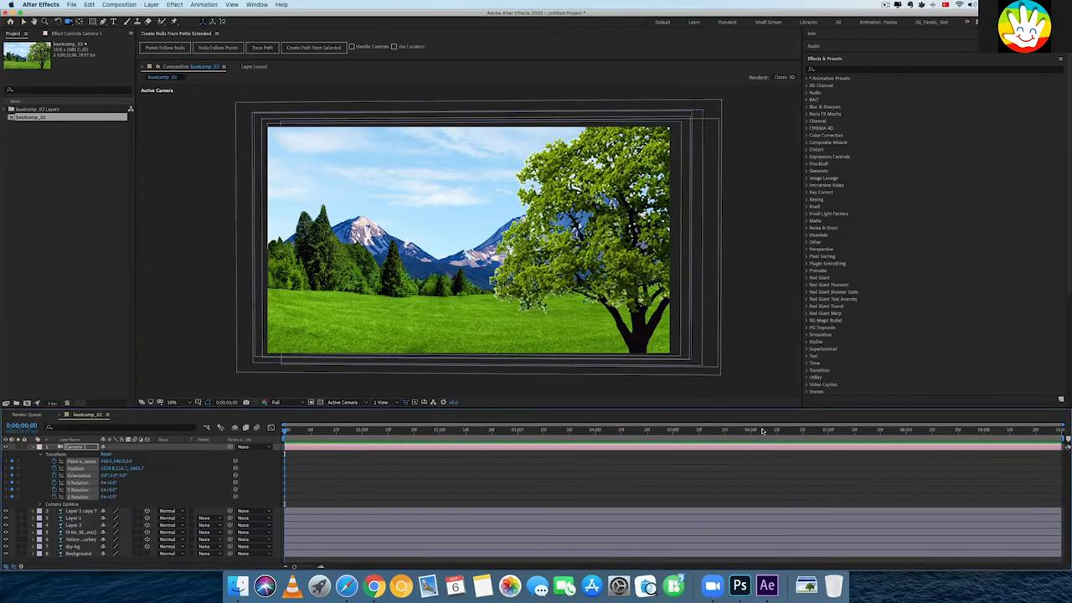
pyautogui.moveTo(749, 390); pyautogui.dragTo(743, 385)
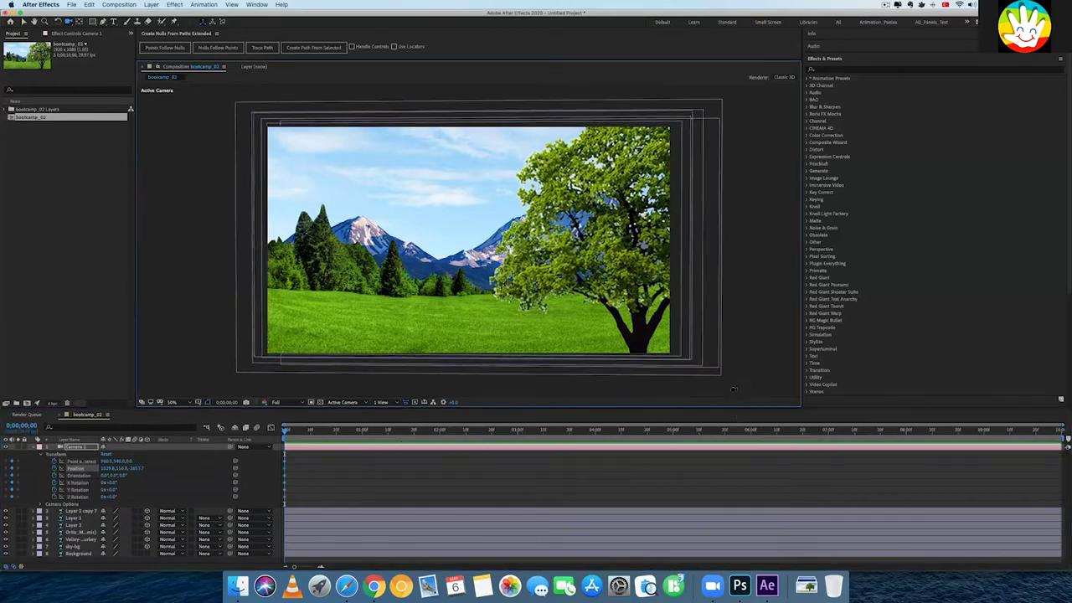
# Confirm the bootcamp_02 composition settings: HDTV 1080 29.97, 1920×1080, 10-second duration
pyautogui.rightClick(587, 461)
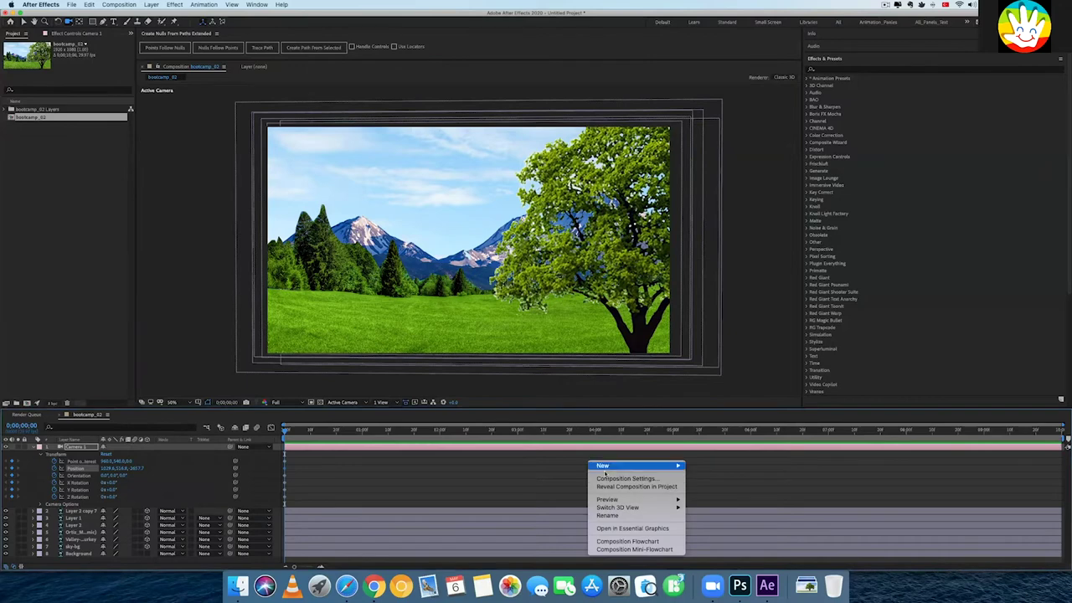
pyautogui.click(616, 479)
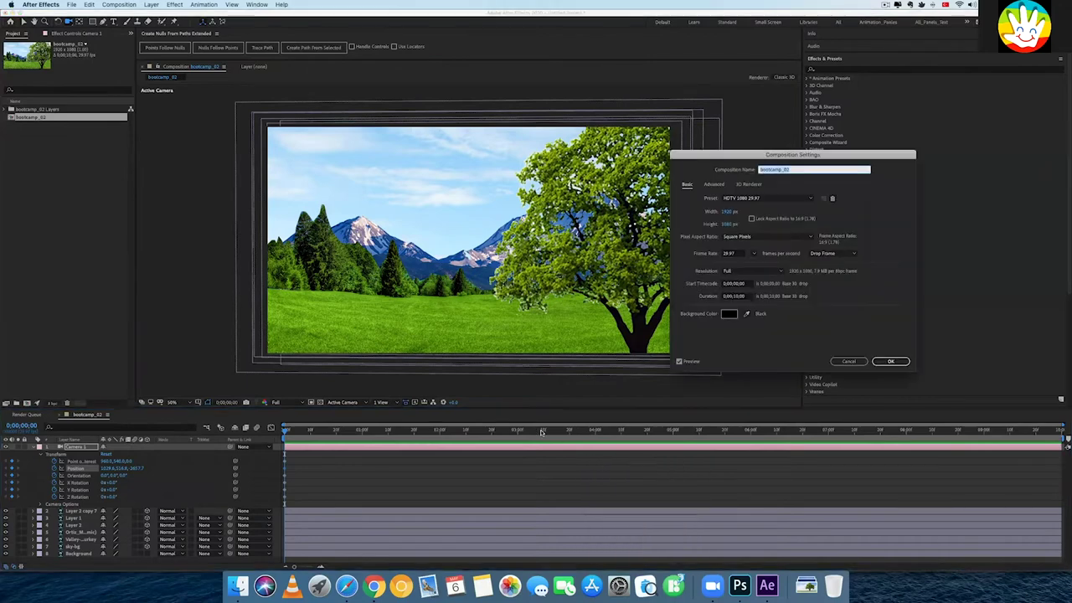
pyautogui.click(890, 361)
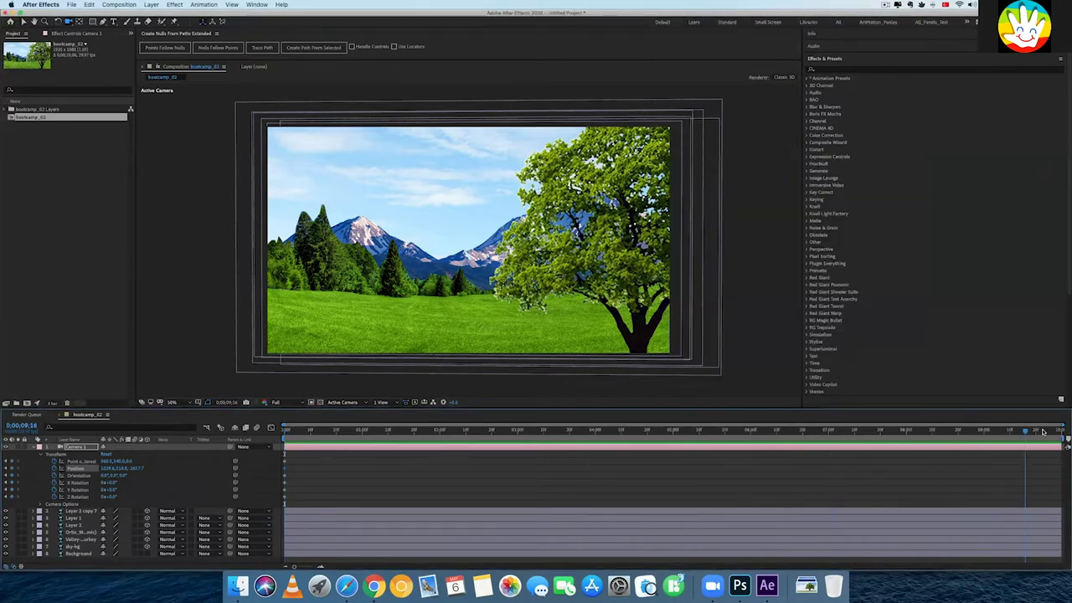
# Orbit and dolly Camera 1 to set its ending position at 0;00;09;29, then deselect layers
pyautogui.moveTo(572, 282); pyautogui.dragTo(452, 238)
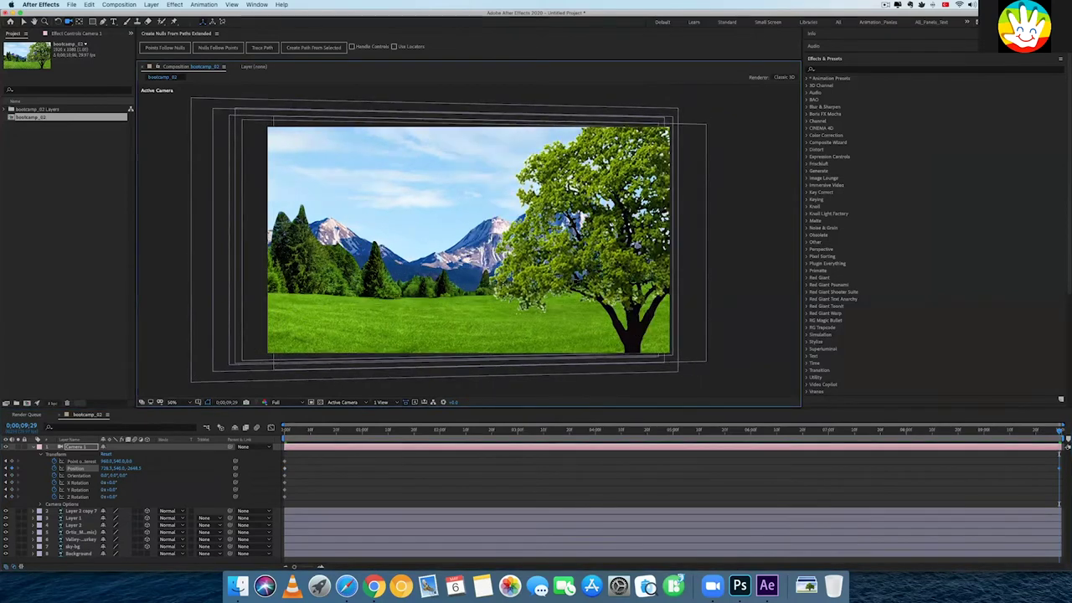
pyautogui.moveTo(544, 277); pyautogui.dragTo(578, 276)
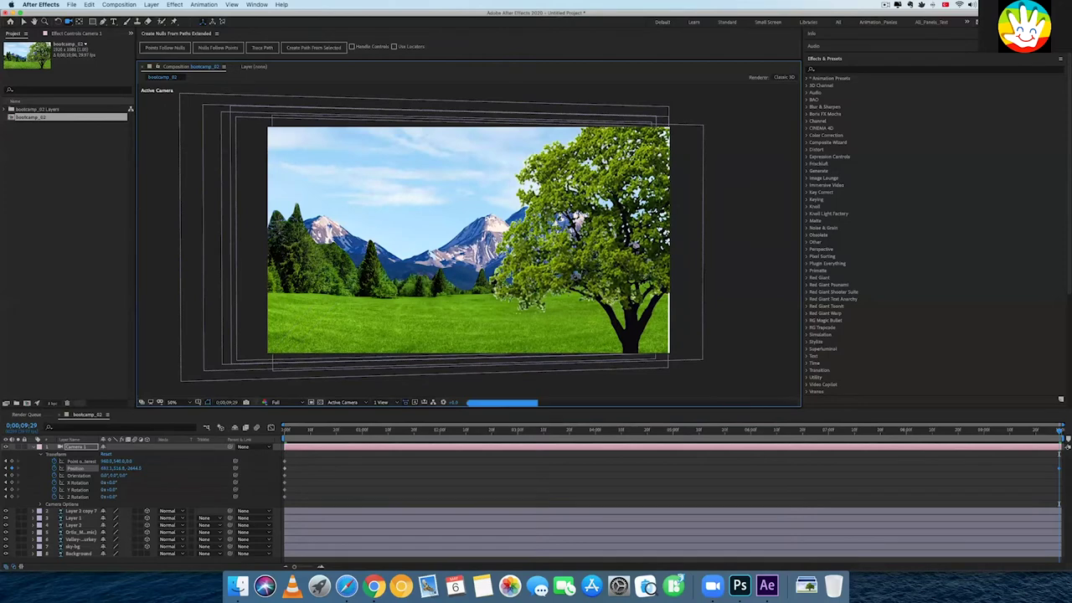
pyautogui.moveTo(545, 277); pyautogui.dragTo(576, 277)
pyautogui.press('super+shift+a')
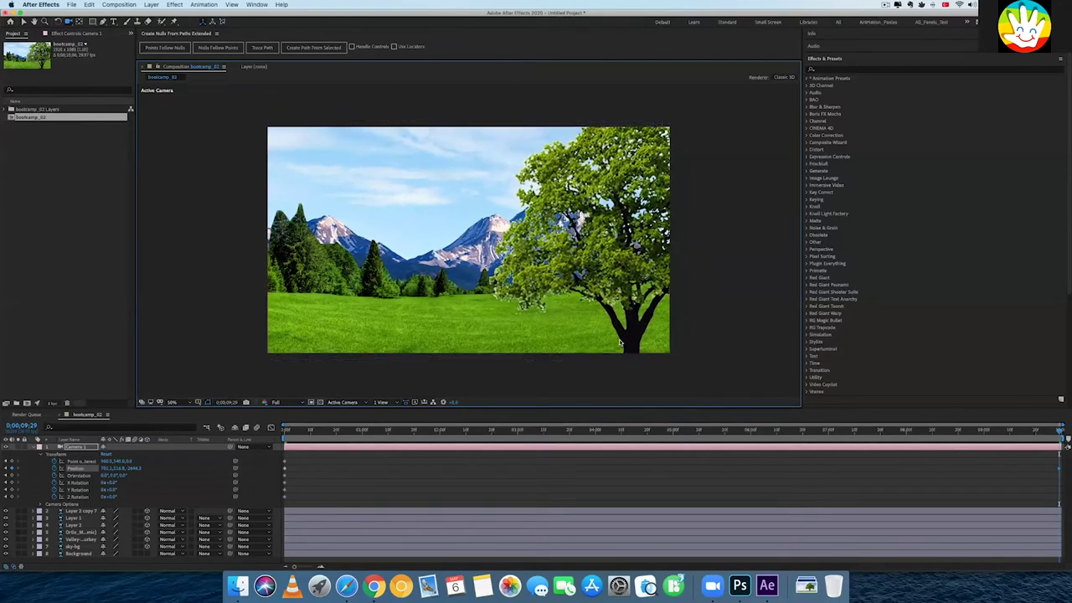
# Preview the camera move, then replay it from about 0;00;00;28 and stop
pyautogui.press('space')
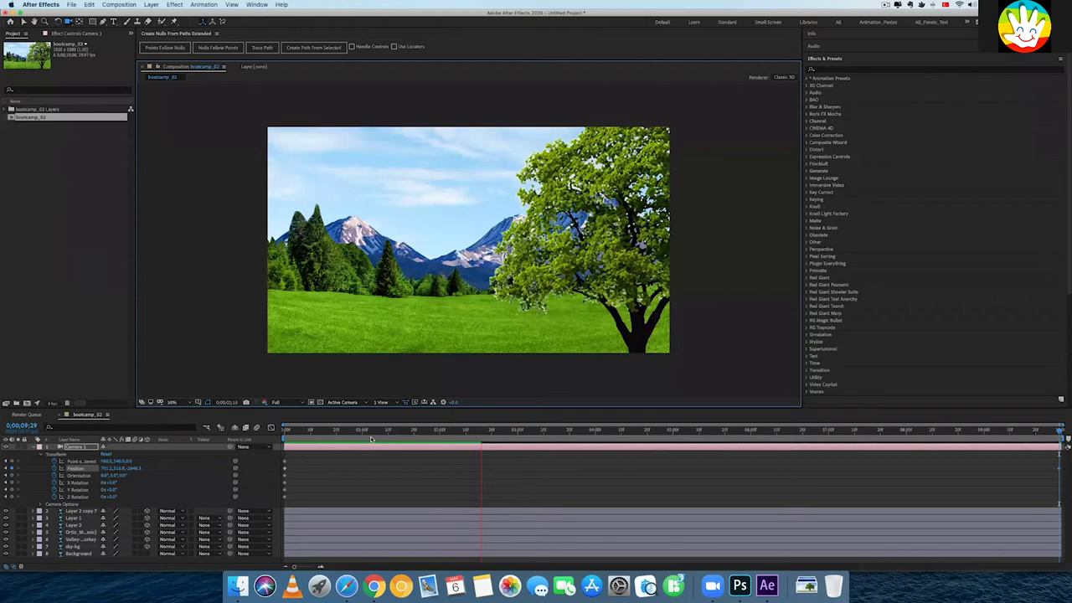
pyautogui.moveTo(372, 439); pyautogui.dragTo(281, 436)
pyautogui.press('space')
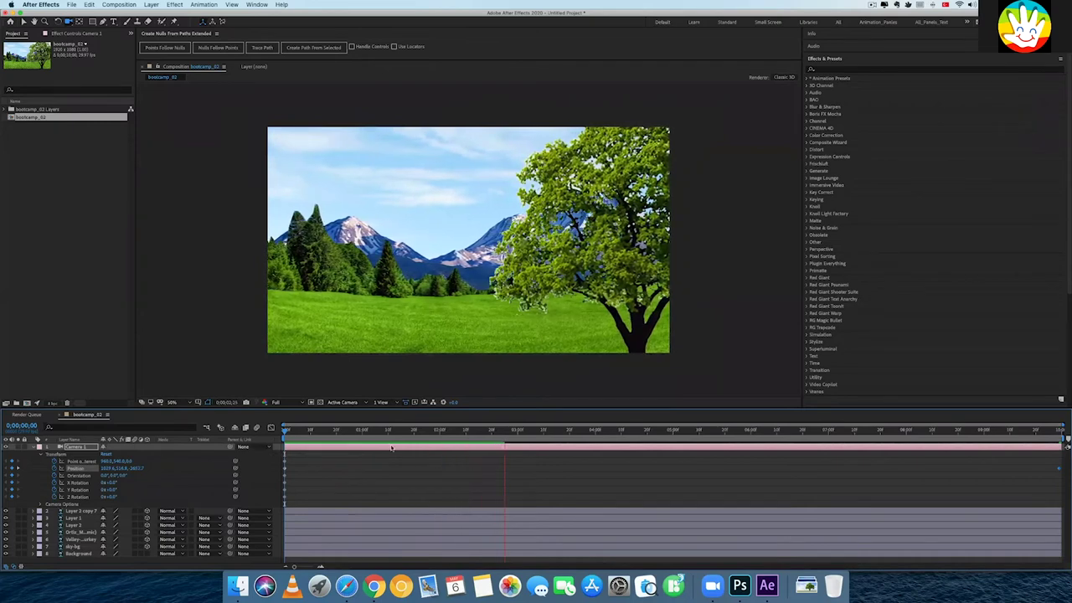
pyautogui.press('space')
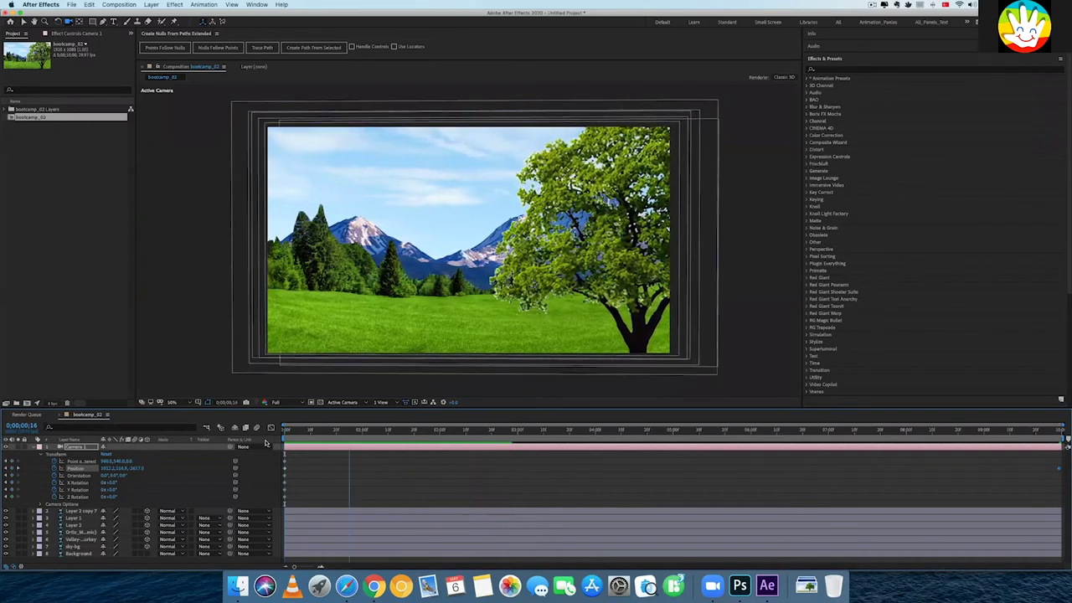
# Preview the camera animation again, stop at 0;00;05;16, and collapse Camera 1's Transform group
pyautogui.press('space')
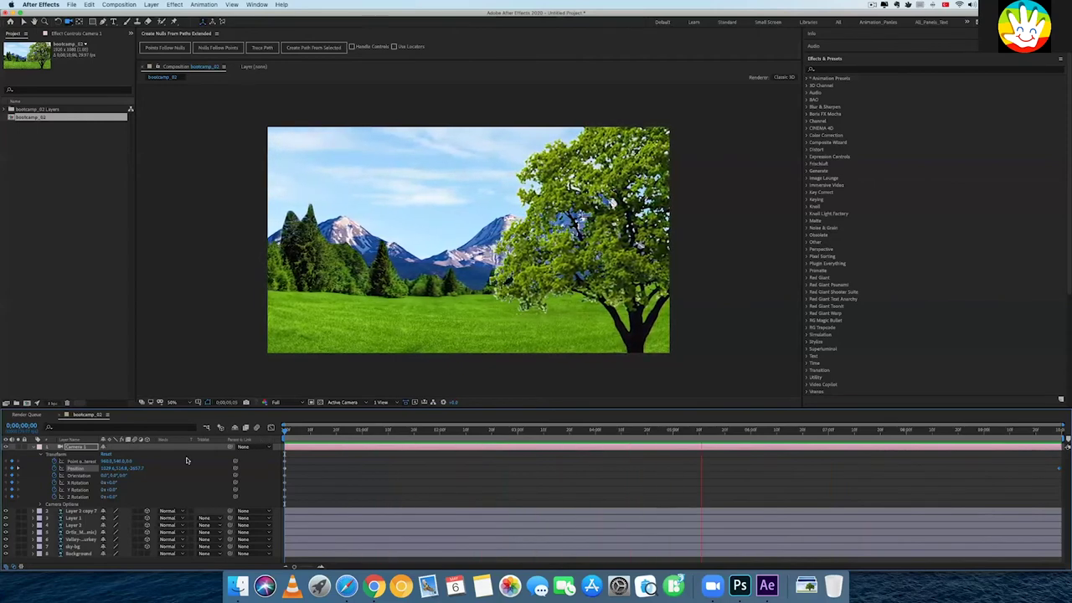
pyautogui.press('space')
pyautogui.click(33, 448)
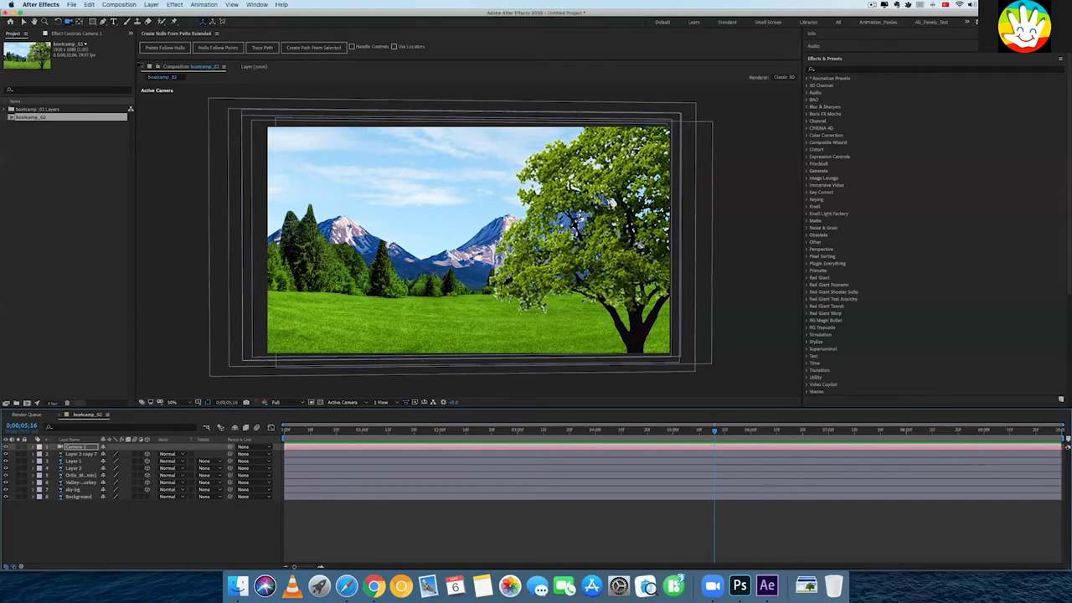
# In Photoshop, add a DESIGN text layer above Layer 1
pyautogui.click(740, 586)
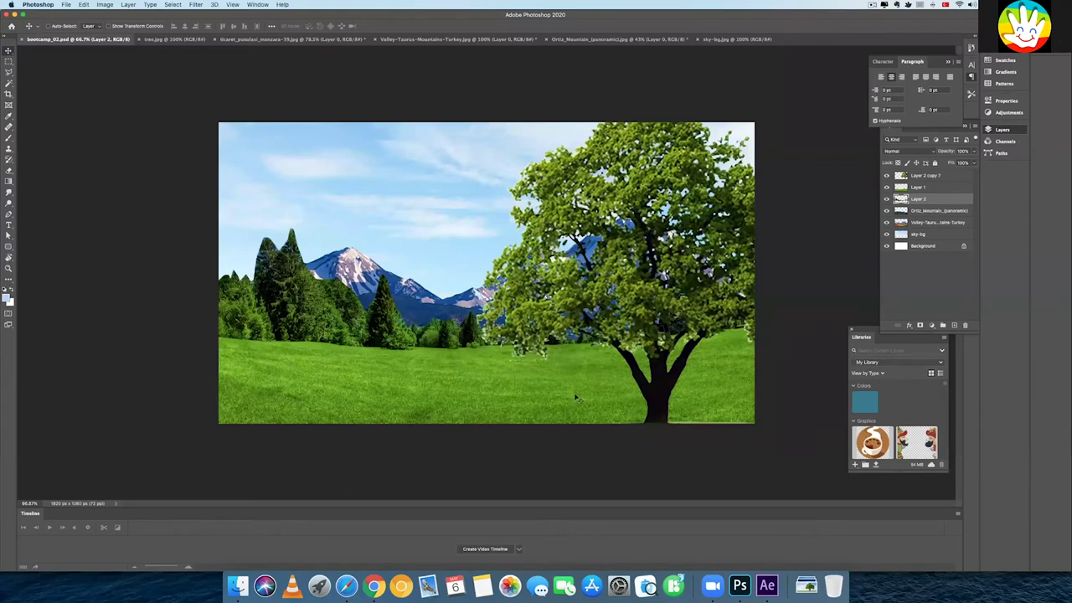
pyautogui.click(904, 187)
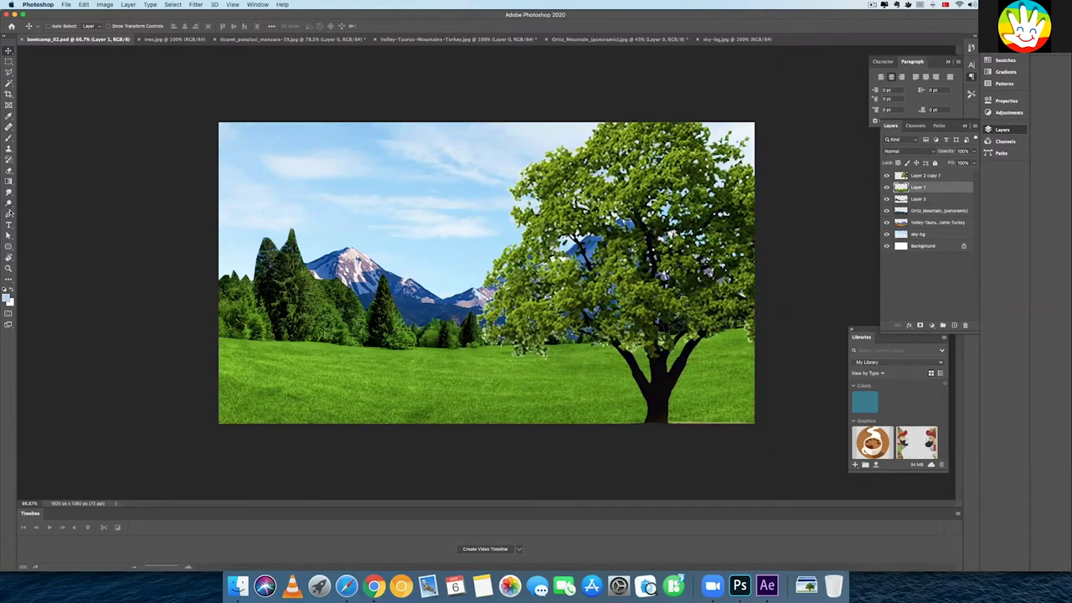
pyautogui.press('t')
pyautogui.click(280, 300)
pyautogui.press('BackSpace')
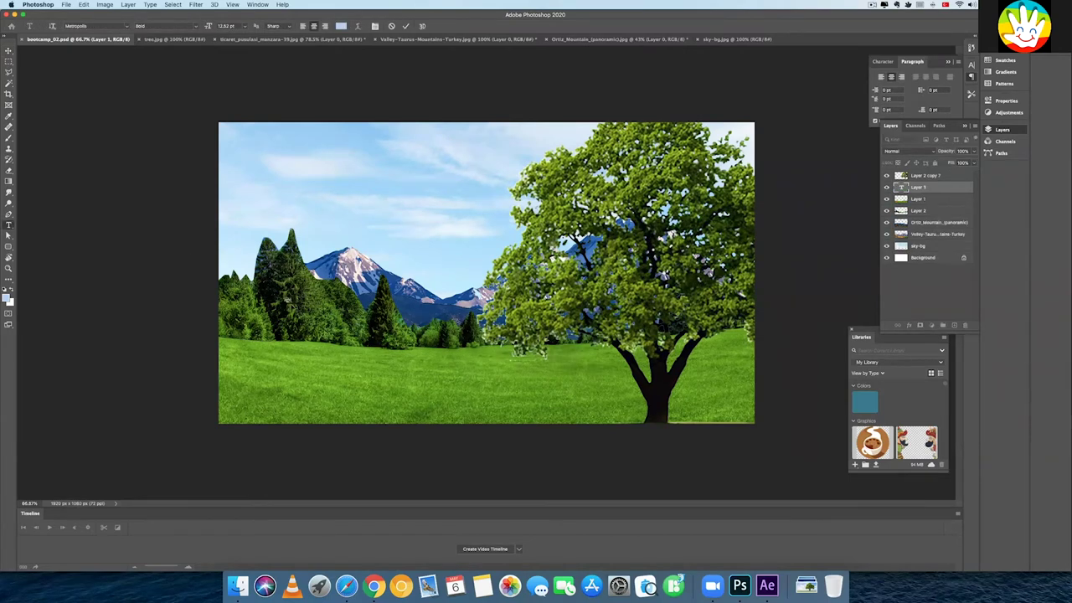
pyautogui.write('DESIGN')
pyautogui.hotkey('ctrl', 'Return')
# Enlarge the DESIGN lettering and move it to the lower centre over the grass
pyautogui.hotkey('ctrl', 't')
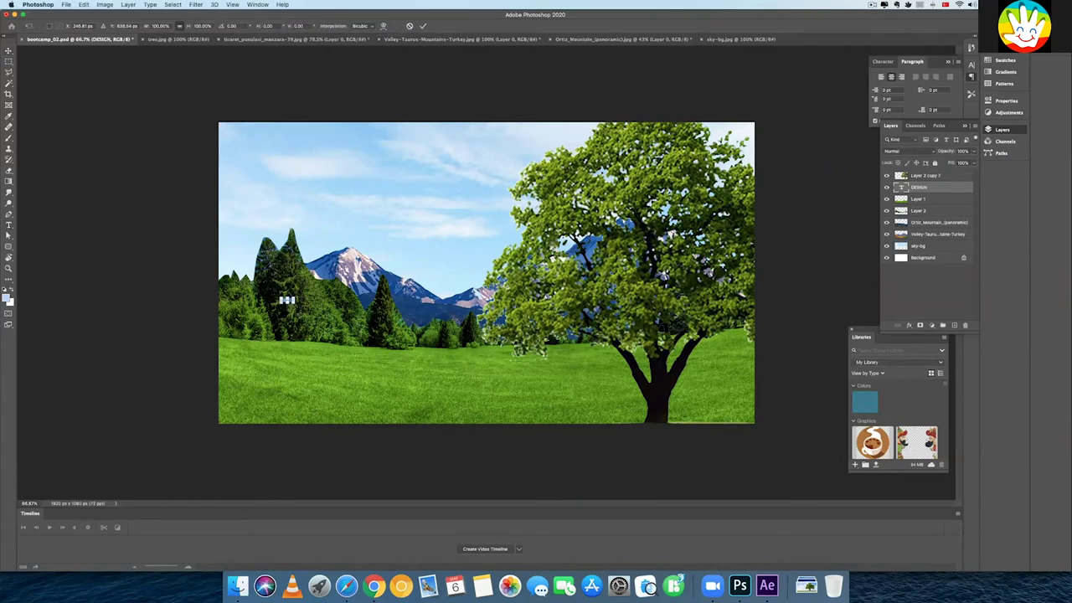
pyautogui.moveTo(293, 303); pyautogui.dragTo(460, 402)
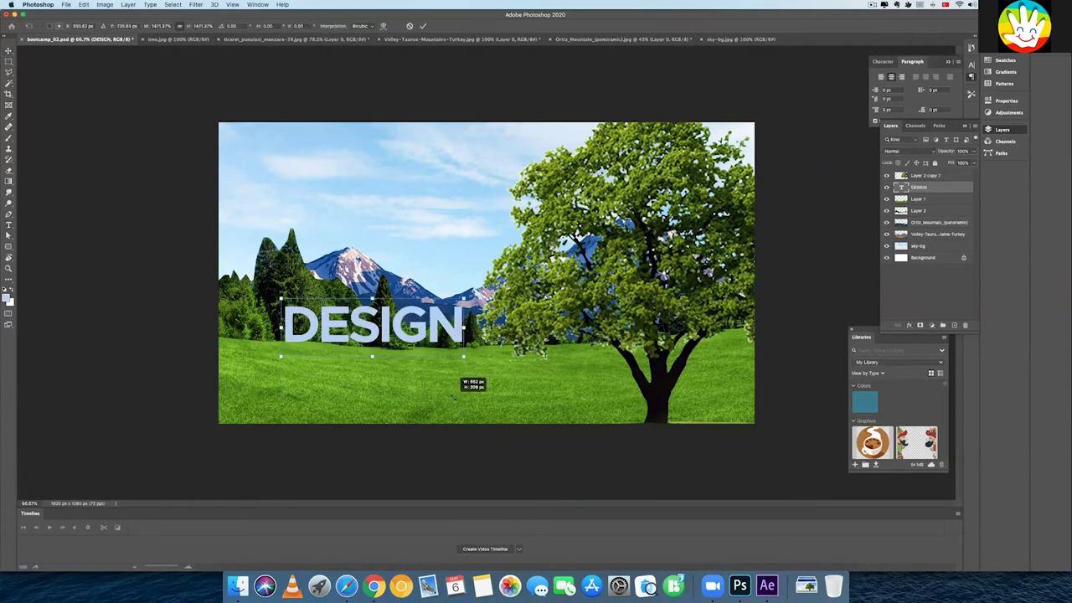
pyautogui.moveTo(380, 341)
pyautogui.mouseDown()
pyautogui.moveTo(423, 378)
pyautogui.moveTo(399, 378)
pyautogui.mouseUp()
pyautogui.press('Return')
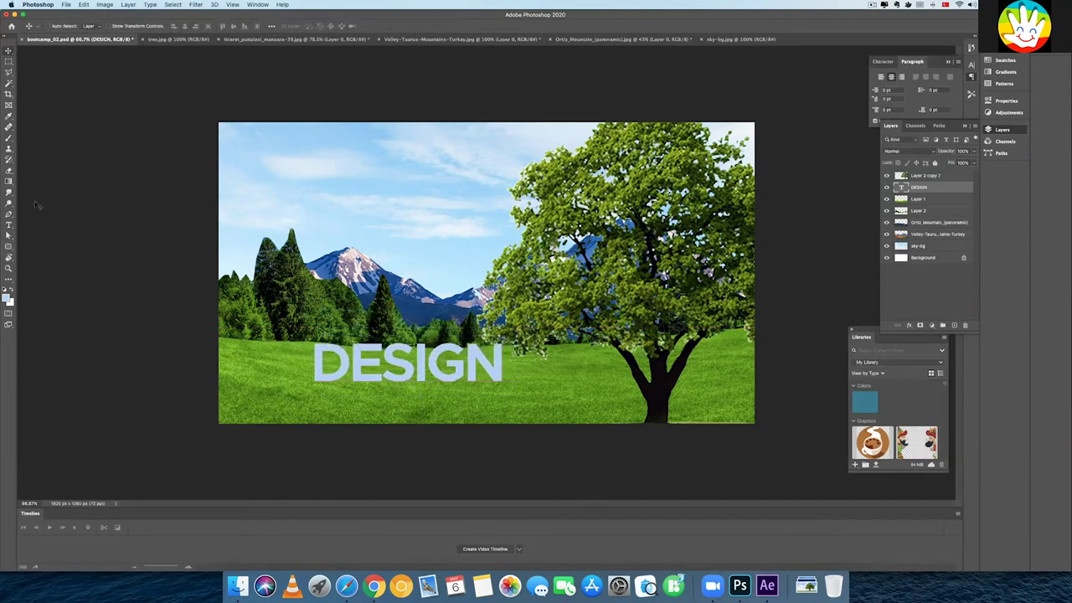
# Scale DESIGN up to about 130% and shift it right toward the tree
pyautogui.click(10, 226)
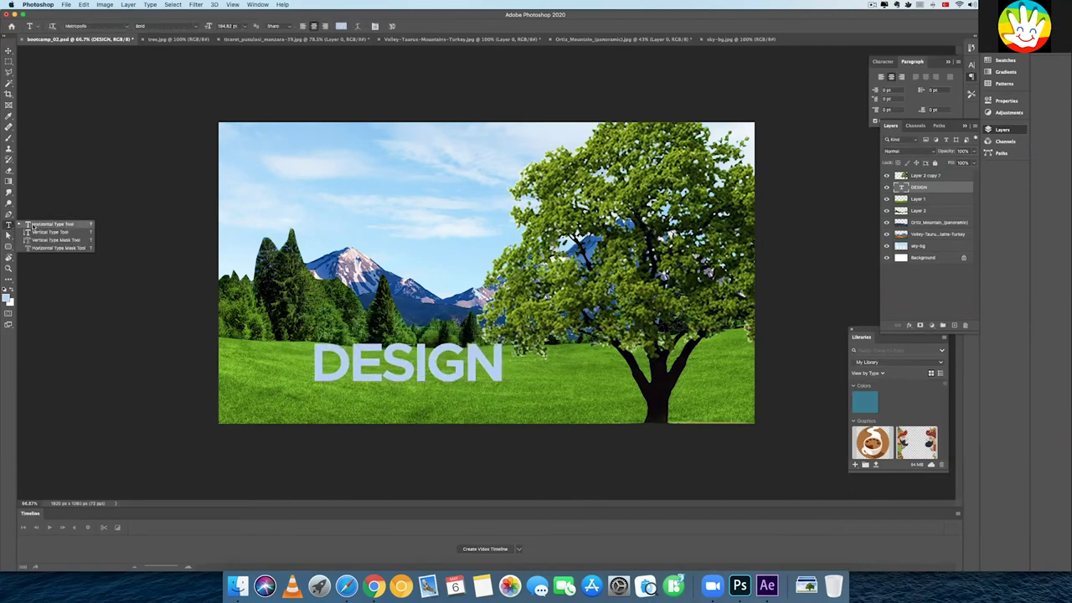
pyautogui.click(34, 224)
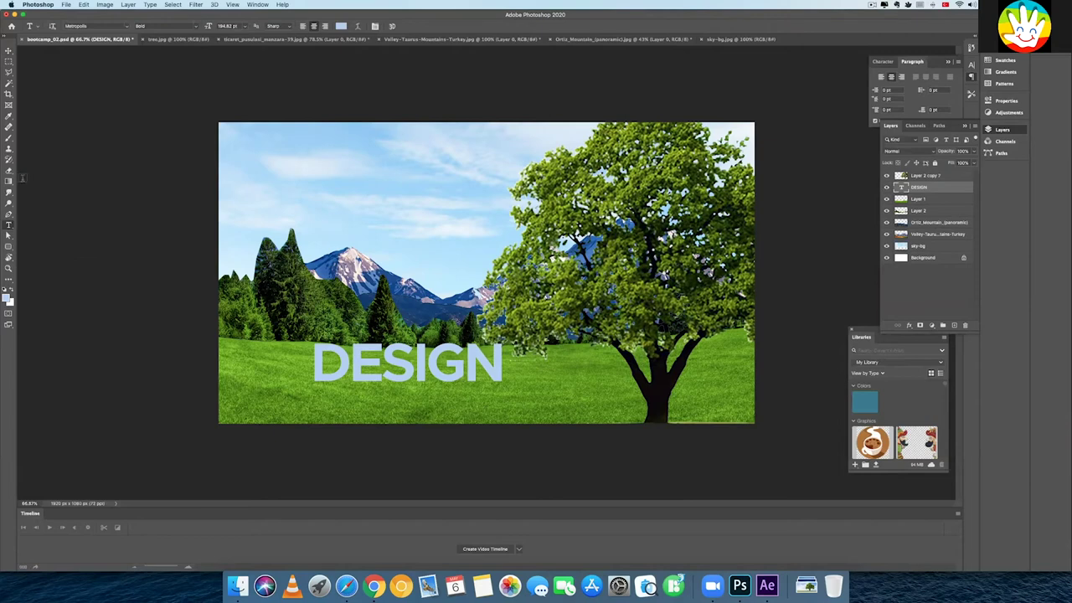
pyautogui.click(9, 51)
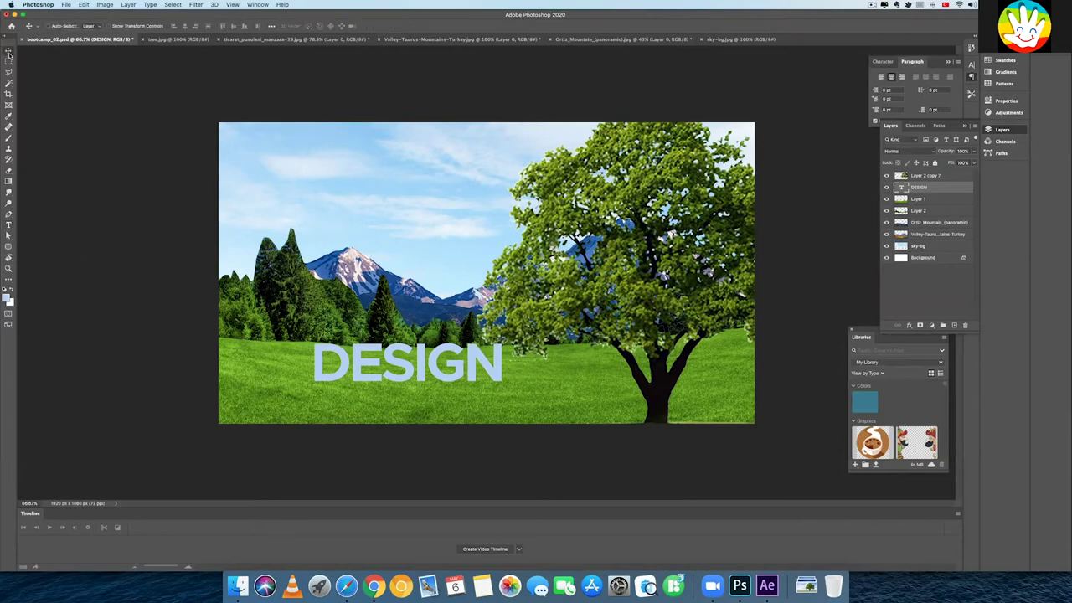
pyautogui.press('super+t')
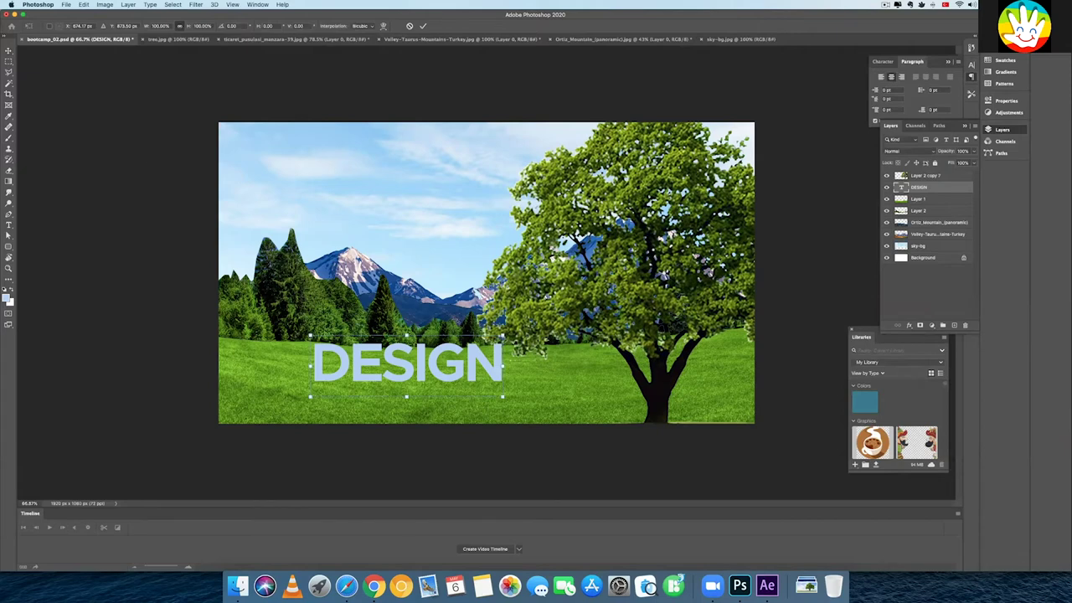
pyautogui.moveTo(310, 337); pyautogui.dragTo(315, 337)
pyautogui.rightClick(315, 337)
pyautogui.press('Escape')
pyautogui.rightClick(315, 337)
pyautogui.click(290, 315)
pyautogui.moveTo(315, 337); pyautogui.dragTo(298, 332)
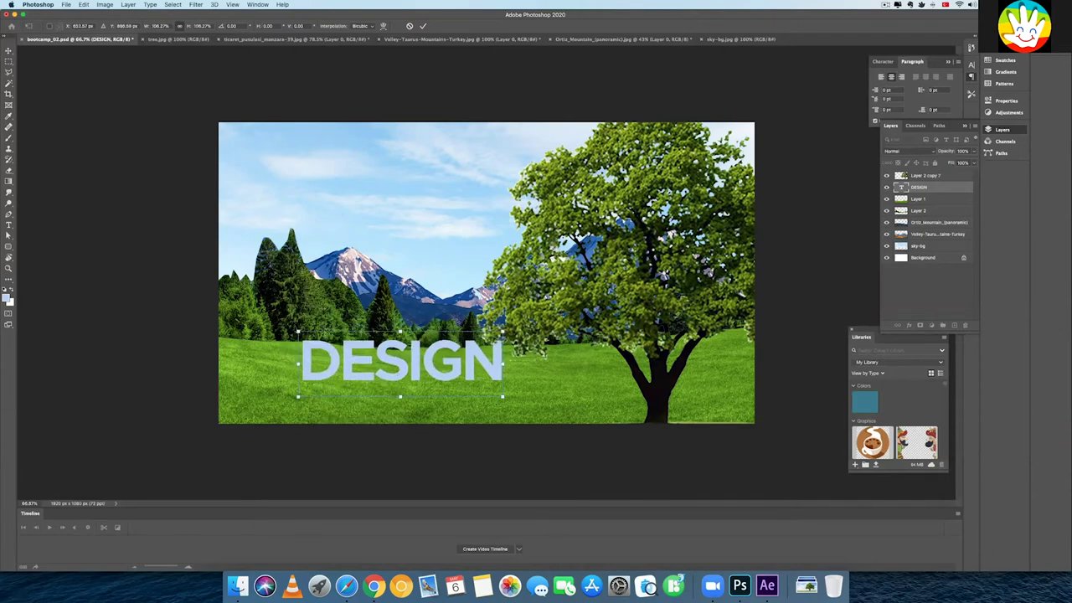
pyautogui.moveTo(503, 332); pyautogui.dragTo(548, 314)
pyautogui.moveTo(511, 345); pyautogui.dragTo(520, 356)
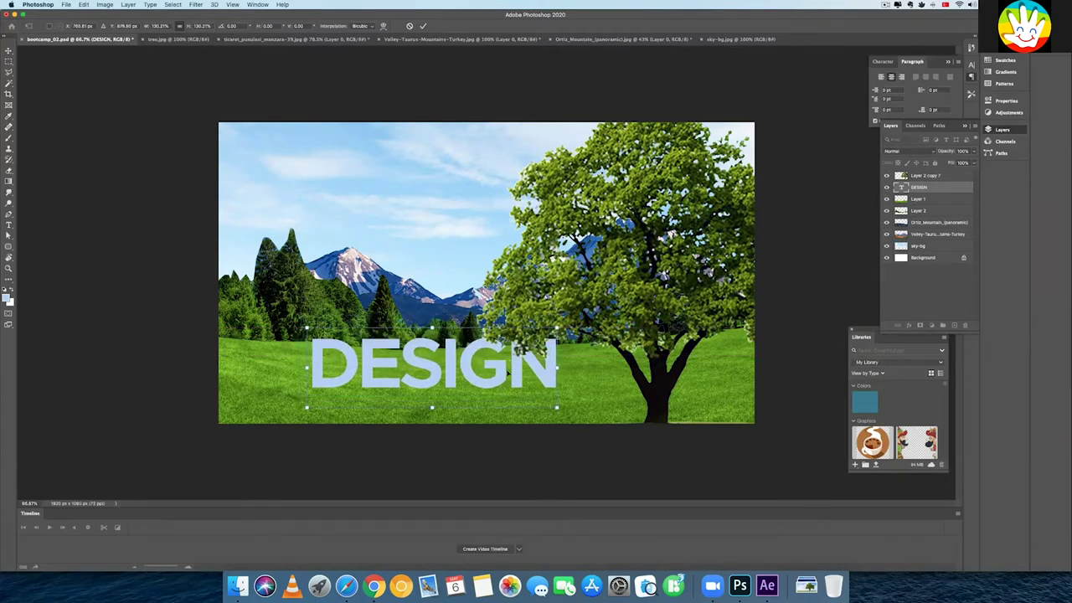
pyautogui.press('Return')
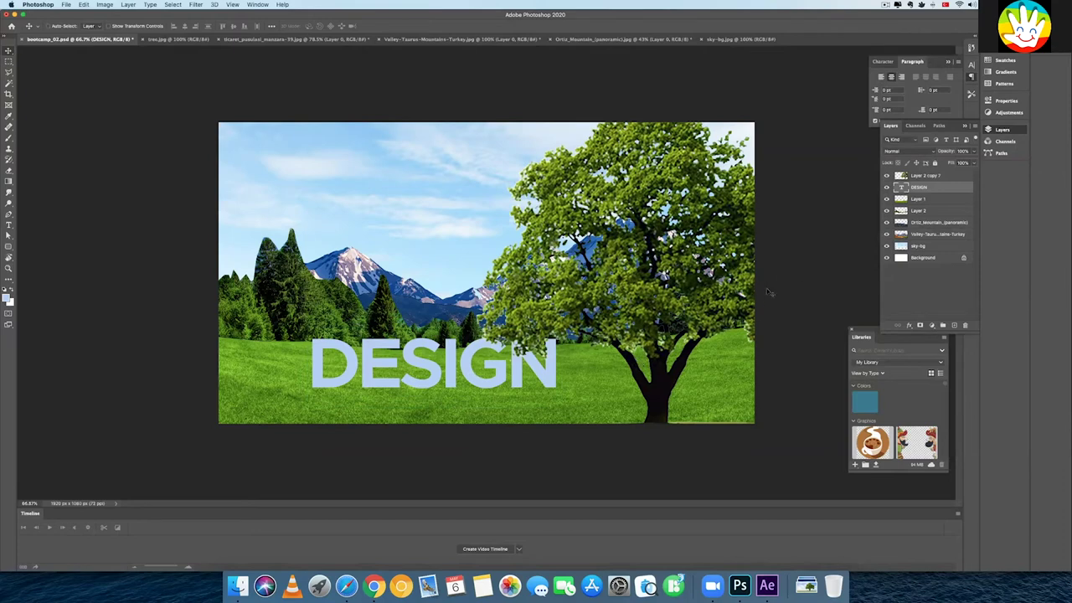
# Rasterize the DESIGN type layer into pixels
pyautogui.rightClick(934, 190)
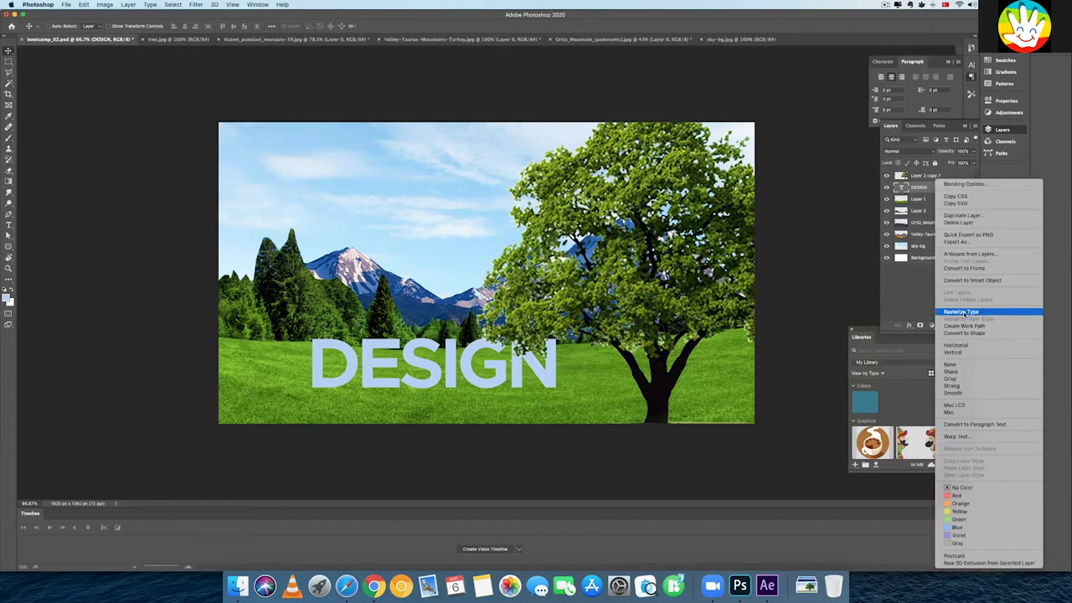
pyautogui.click(965, 313)
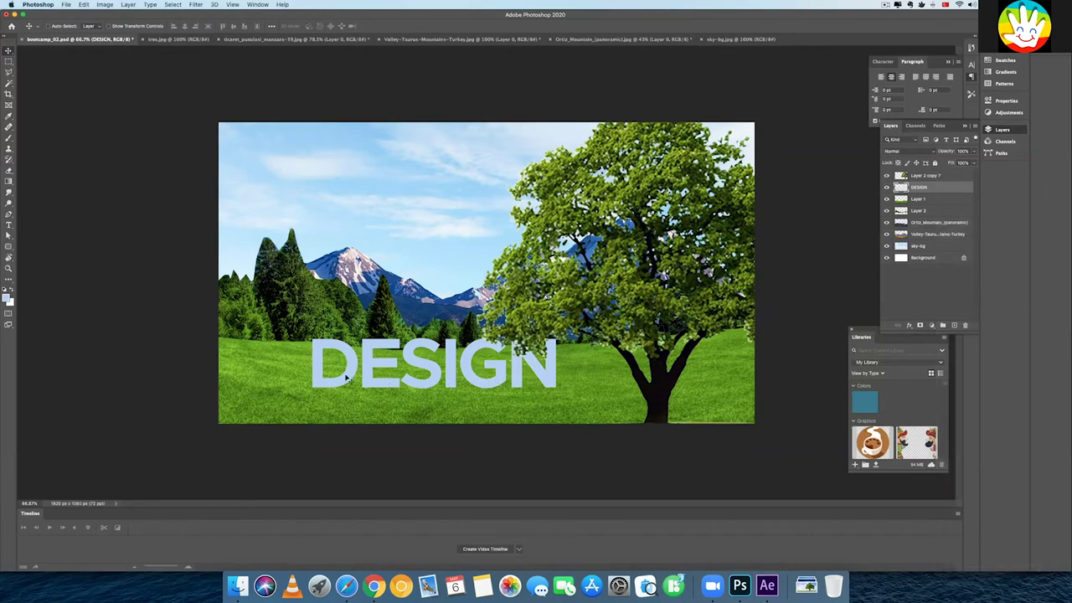
pyautogui.press('t')
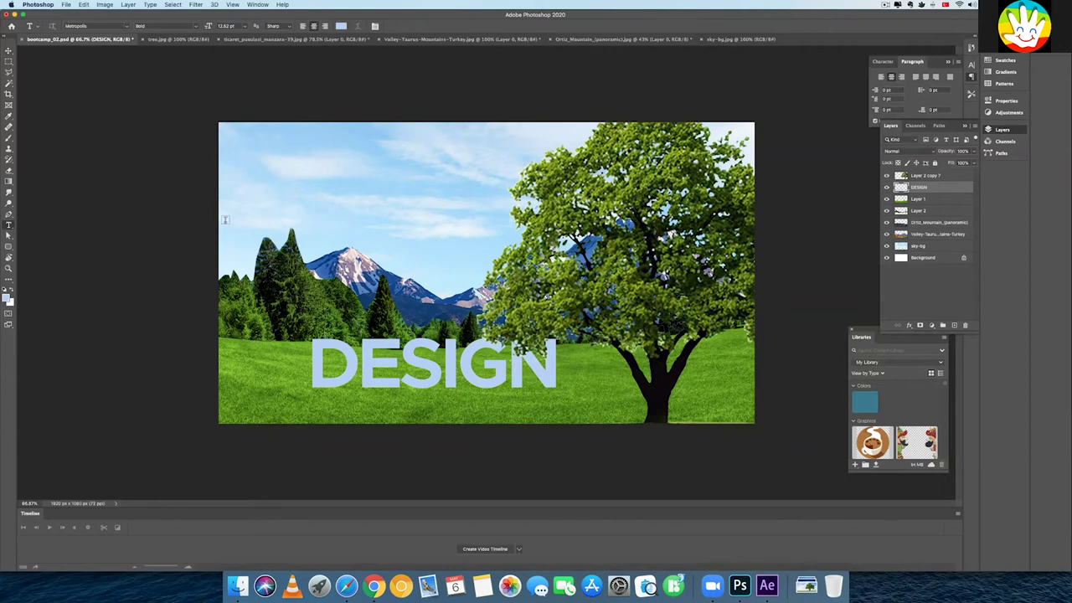
pyautogui.click(9, 52)
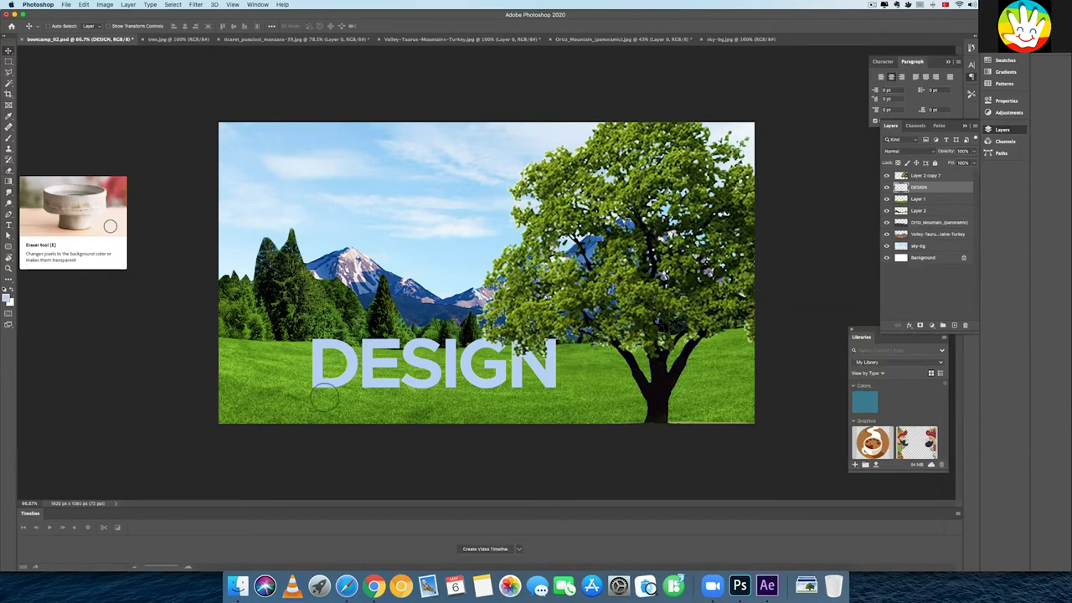
# Softly erase the bottoms of the DESIGN letters and add a new empty layer above
pyautogui.press('e')
pyautogui.rightClick(387, 388)
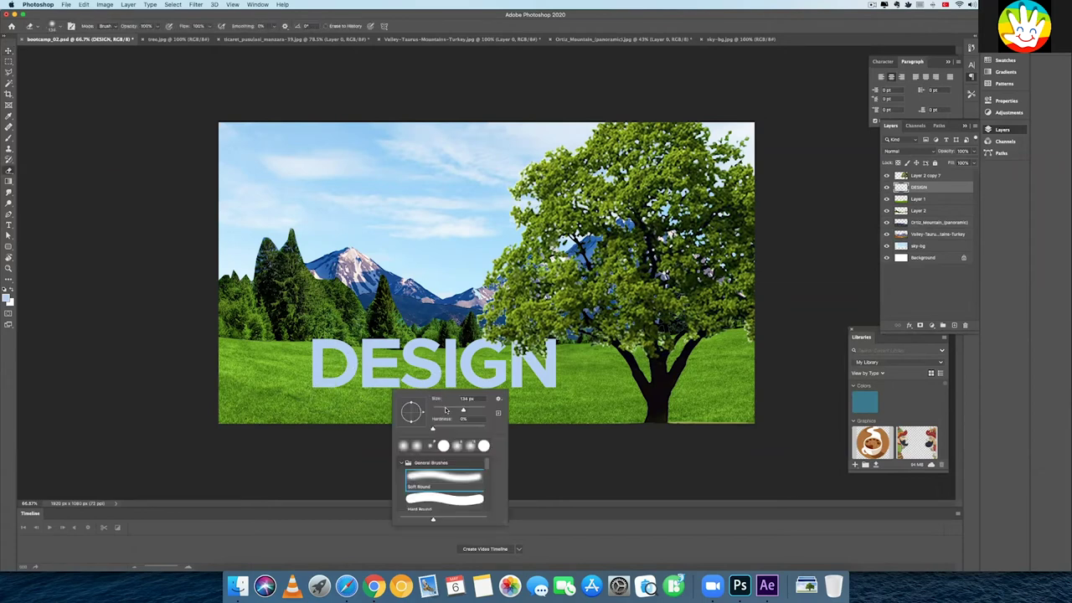
pyautogui.rightClick(401, 311)
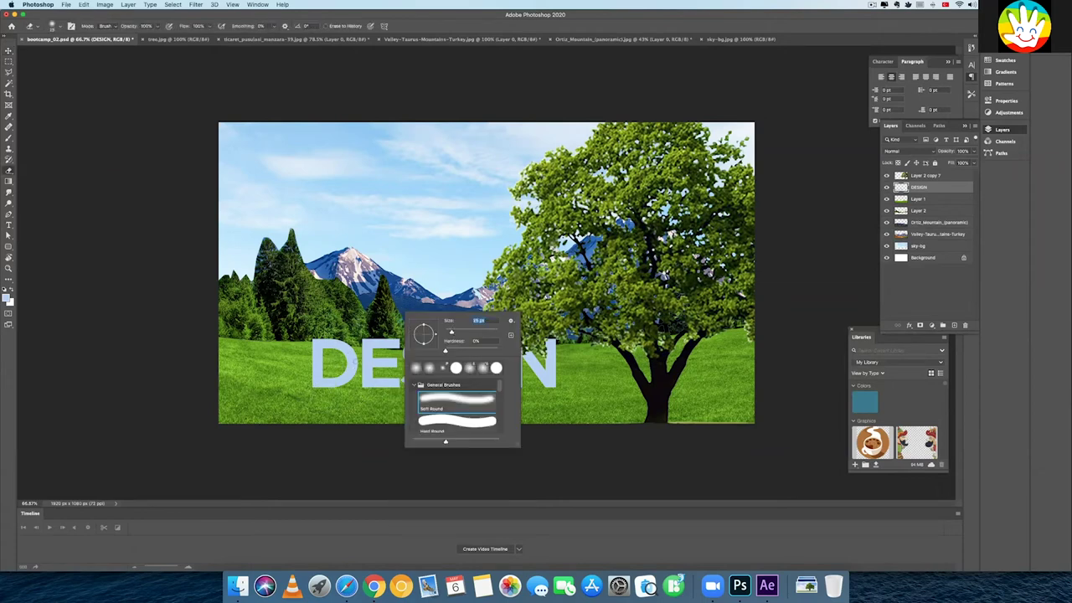
pyautogui.click(327, 387)
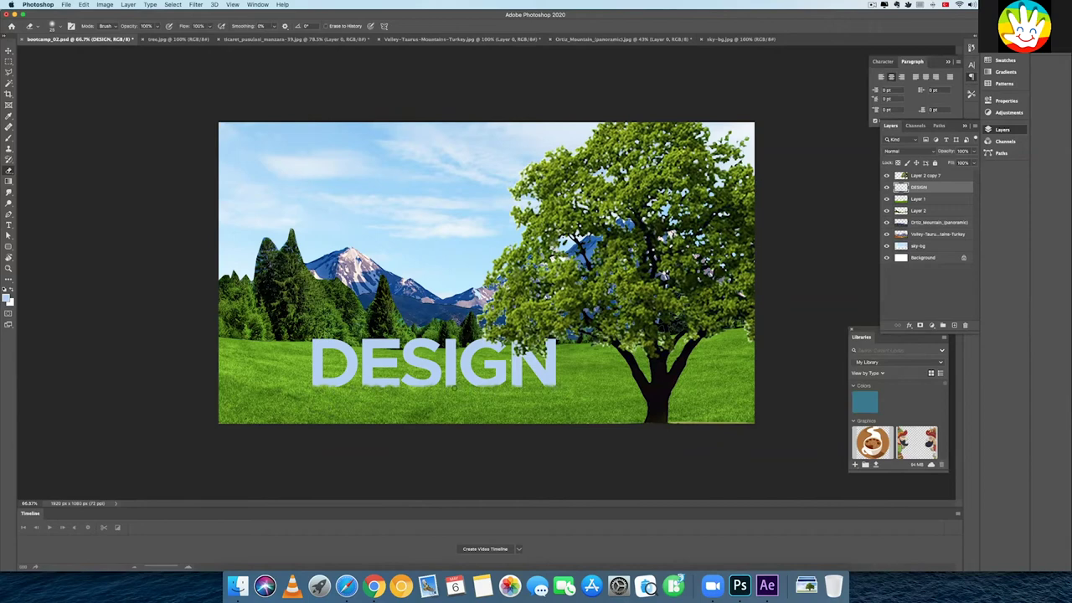
pyautogui.press('v')
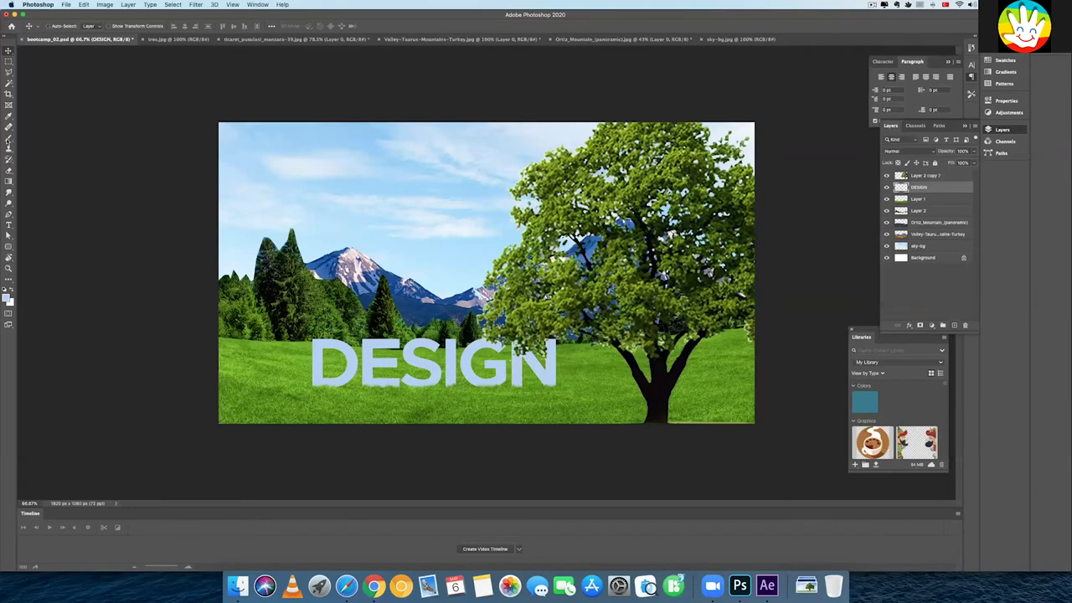
pyautogui.click(8, 139)
pyautogui.press('super+shift+alt+n')
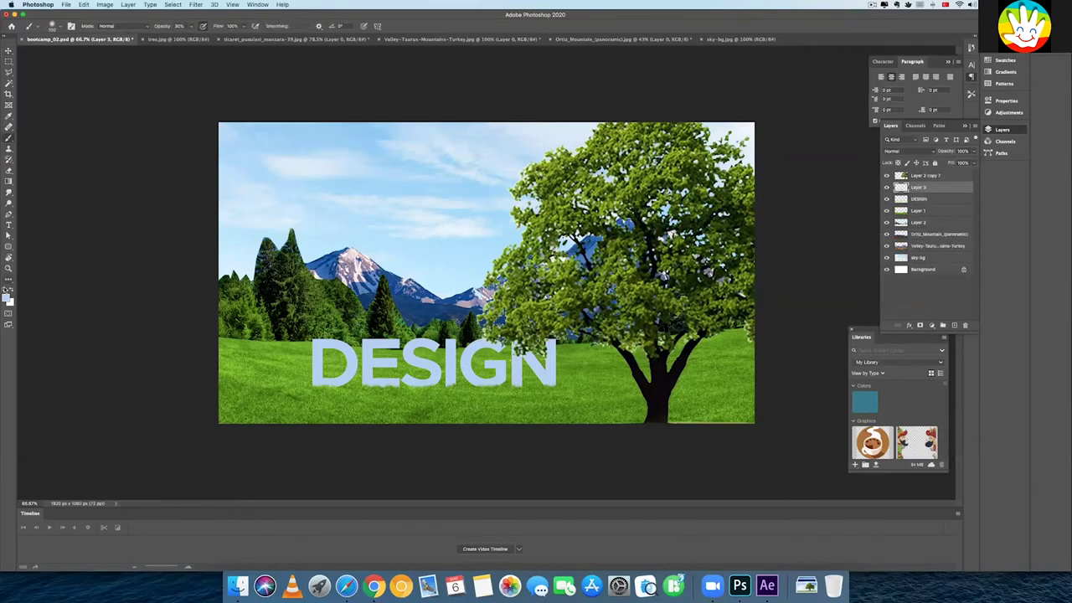
# Sample the DESIGN text's light blue and brush it along the letter bottoms into the grass
pyautogui.click(7, 299)
pyautogui.click(416, 355)
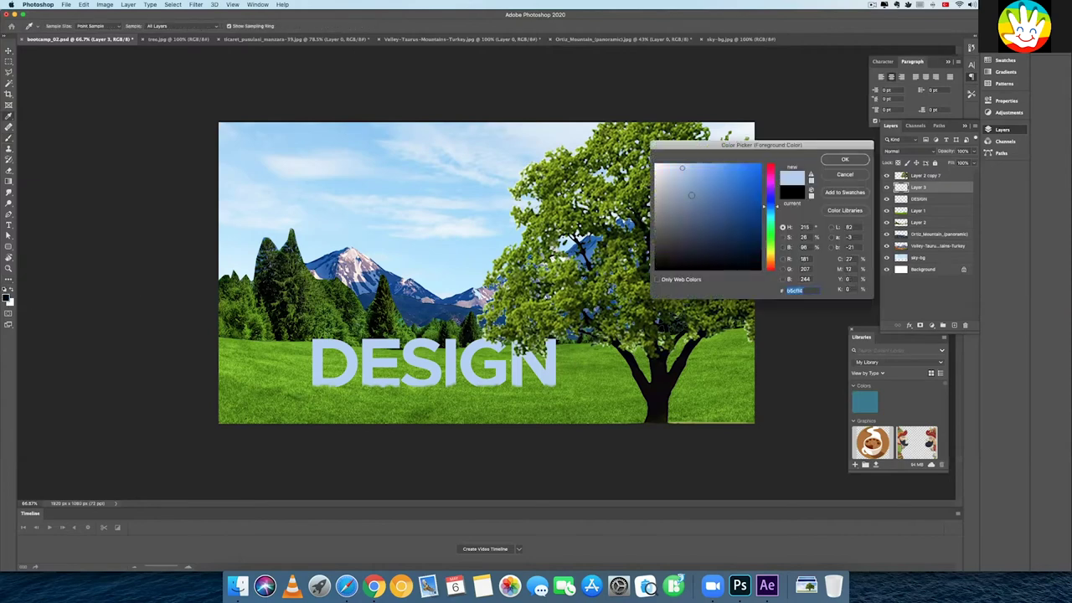
pyautogui.click(844, 160)
pyautogui.moveTo(906, 191); pyautogui.dragTo(678, 311)
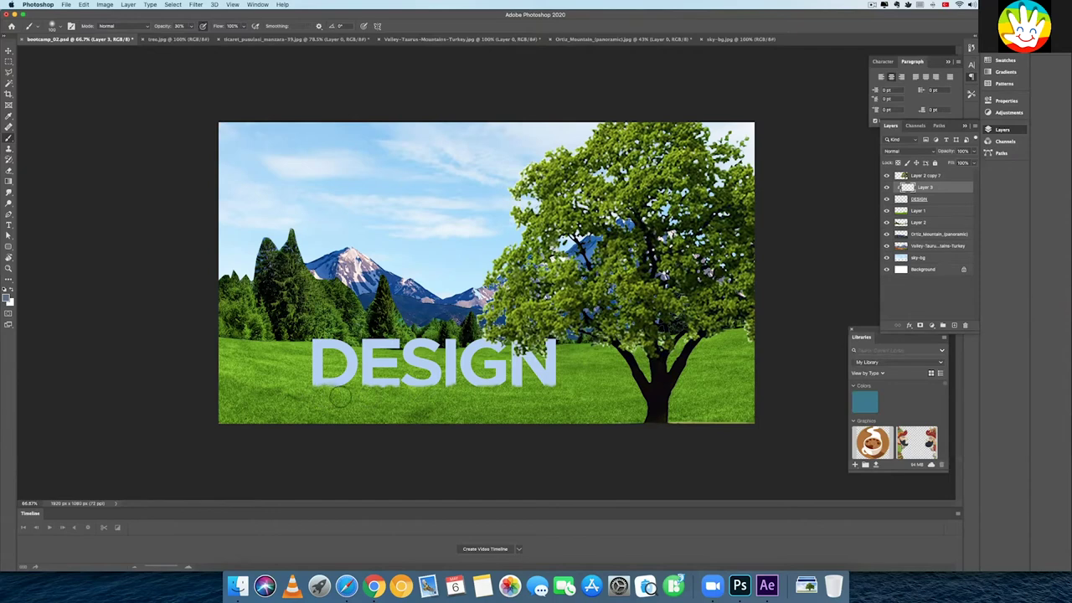
pyautogui.scroll(1, 339, 395)
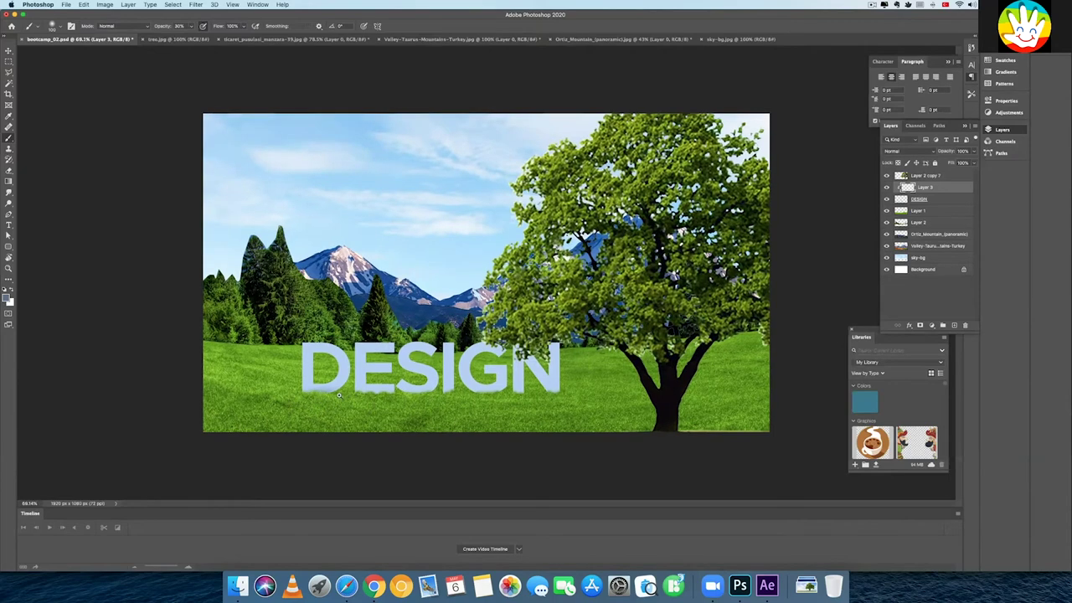
pyautogui.scroll(5, 339, 396)
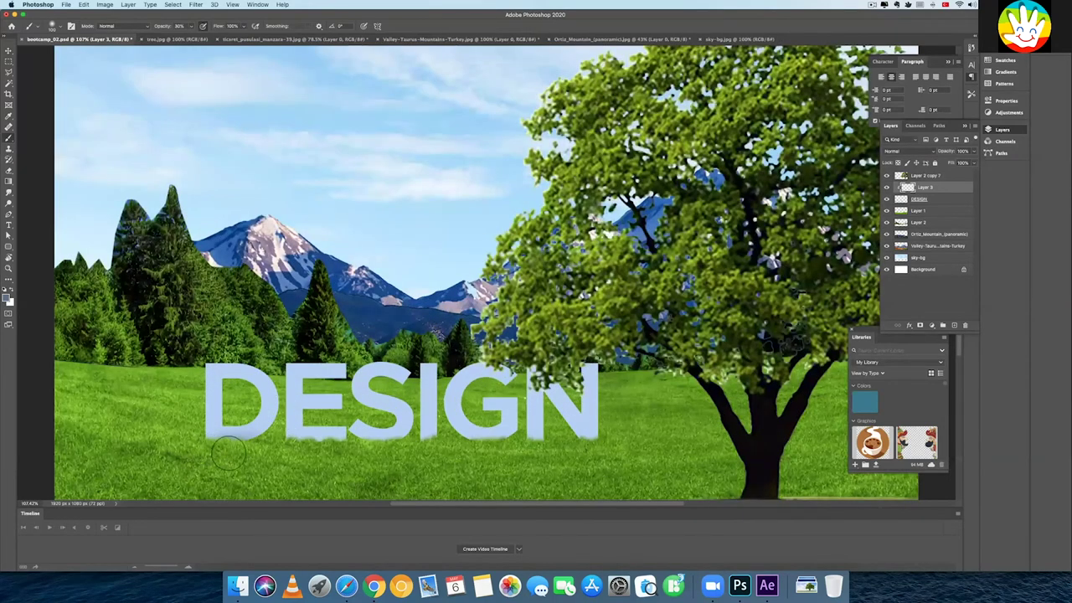
pyautogui.moveTo(228, 453); pyautogui.dragTo(311, 454)
pyautogui.scroll(1, 322, 450)
pyautogui.rightClick(352, 440)
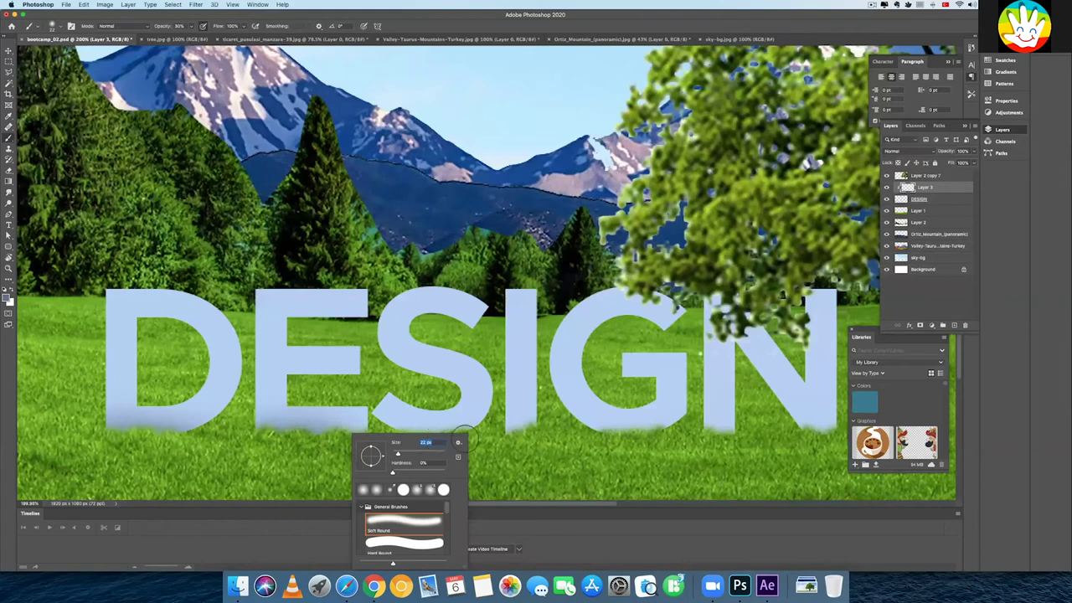
pyautogui.click(510, 442)
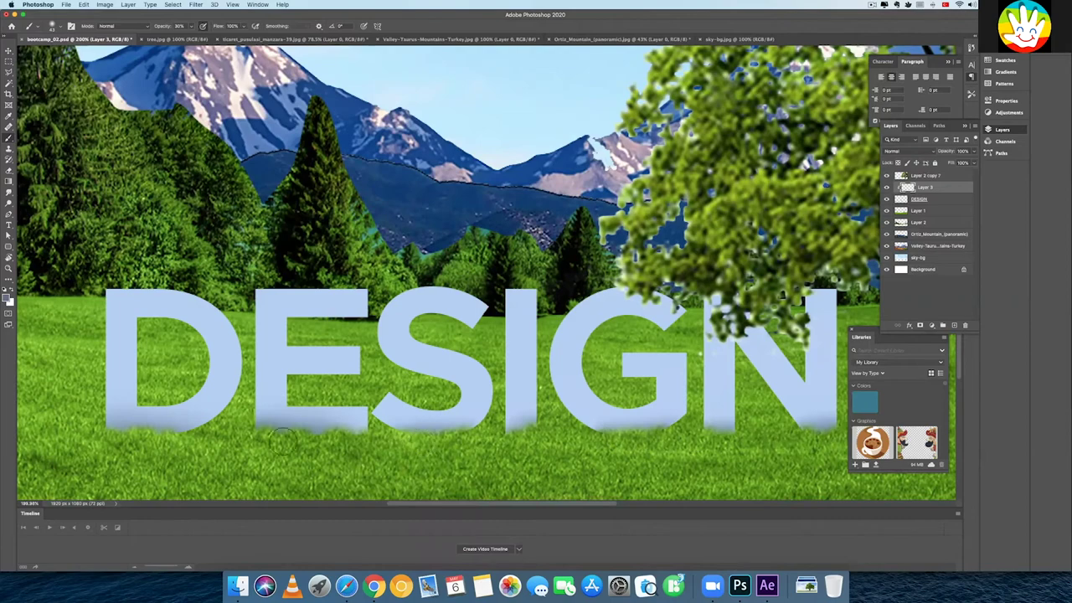
# Fit the image on screen and merge the painted layer down into the text
pyautogui.press('super+minus')
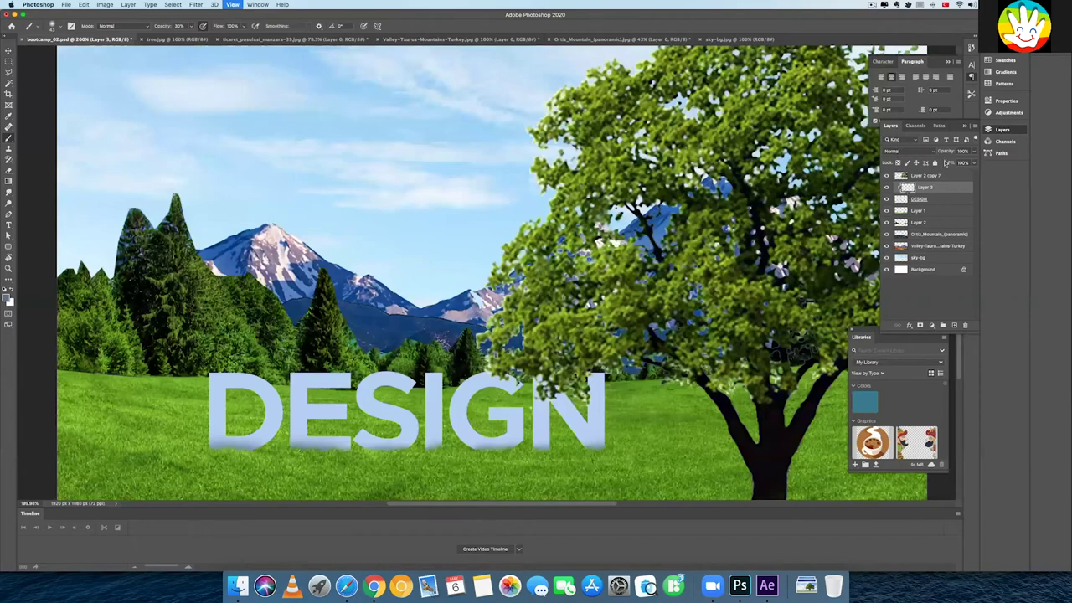
pyautogui.press('super+0')
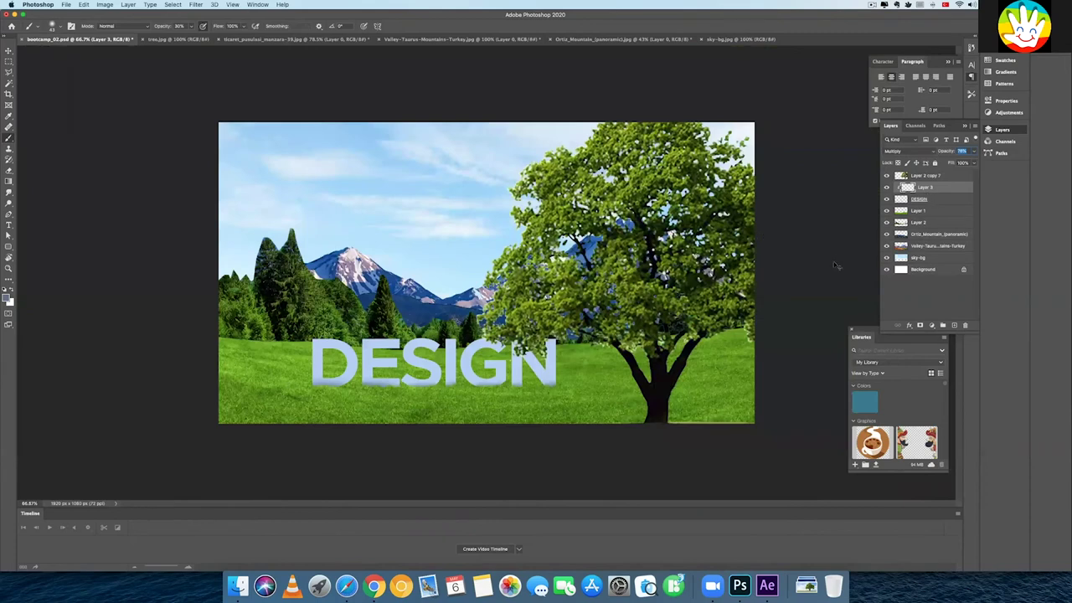
pyautogui.press('v')
pyautogui.press('super+e')
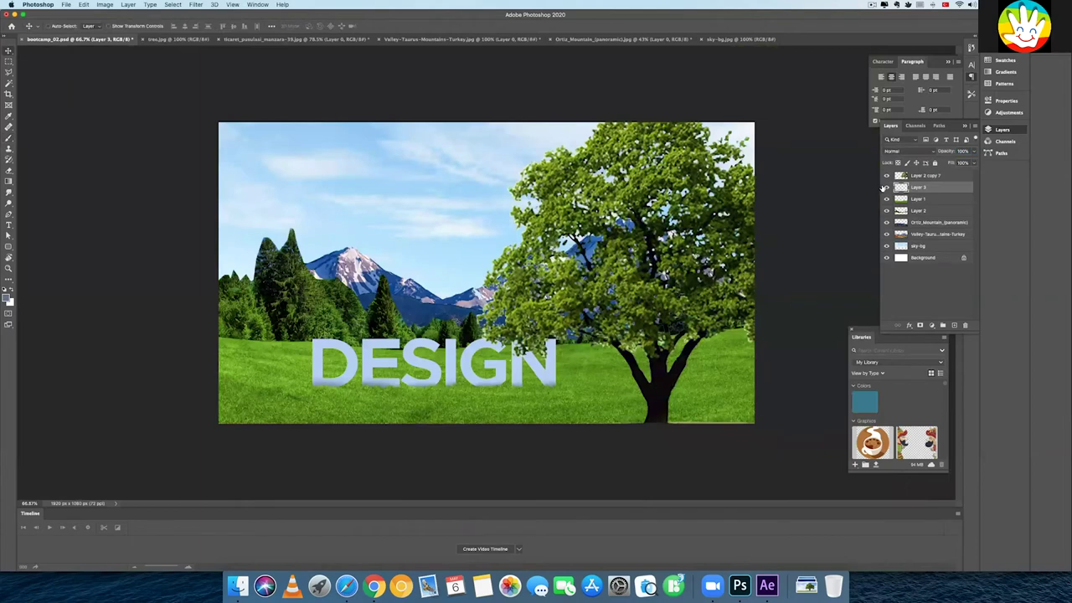
# Name the text layer yazı, duplicate it, and make the copy black
pyautogui.click(885, 187)
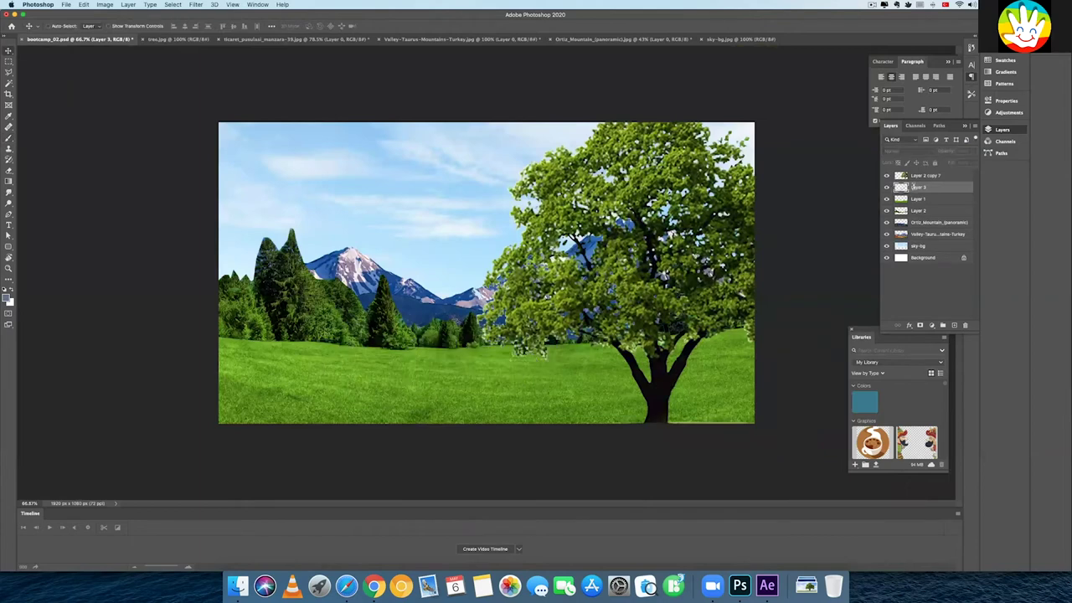
pyautogui.click(886, 188)
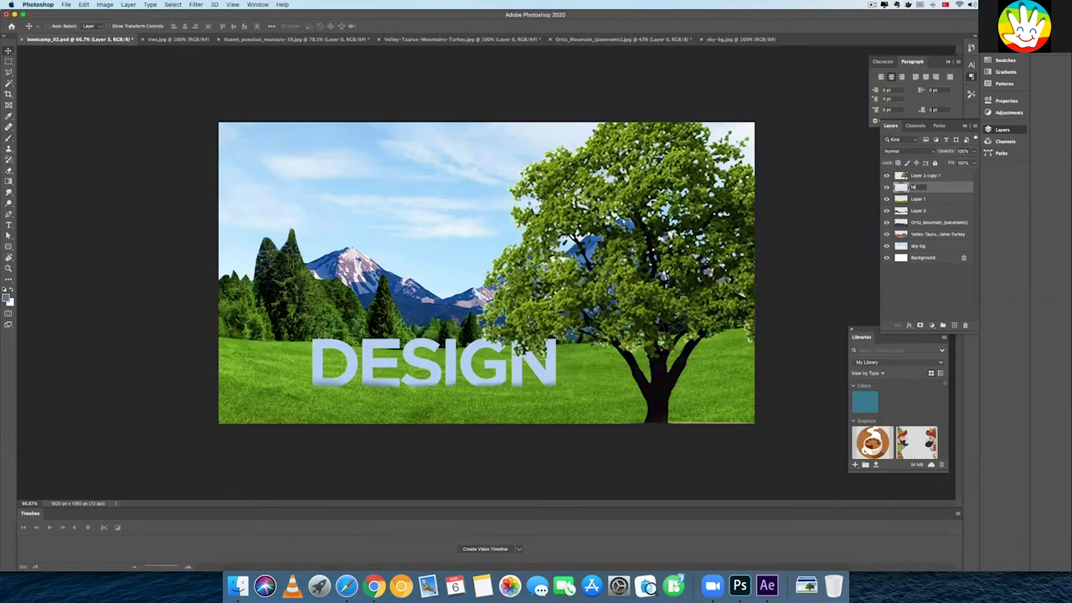
pyautogui.press('Return')
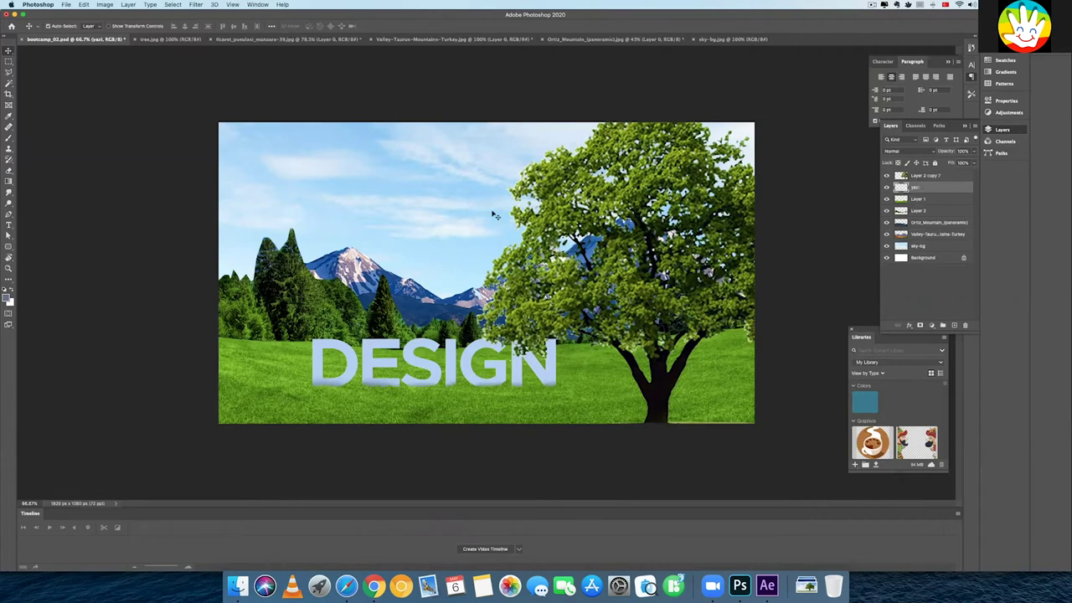
pyautogui.hotkey('ctrl', 'j')
pyautogui.click(6, 290)
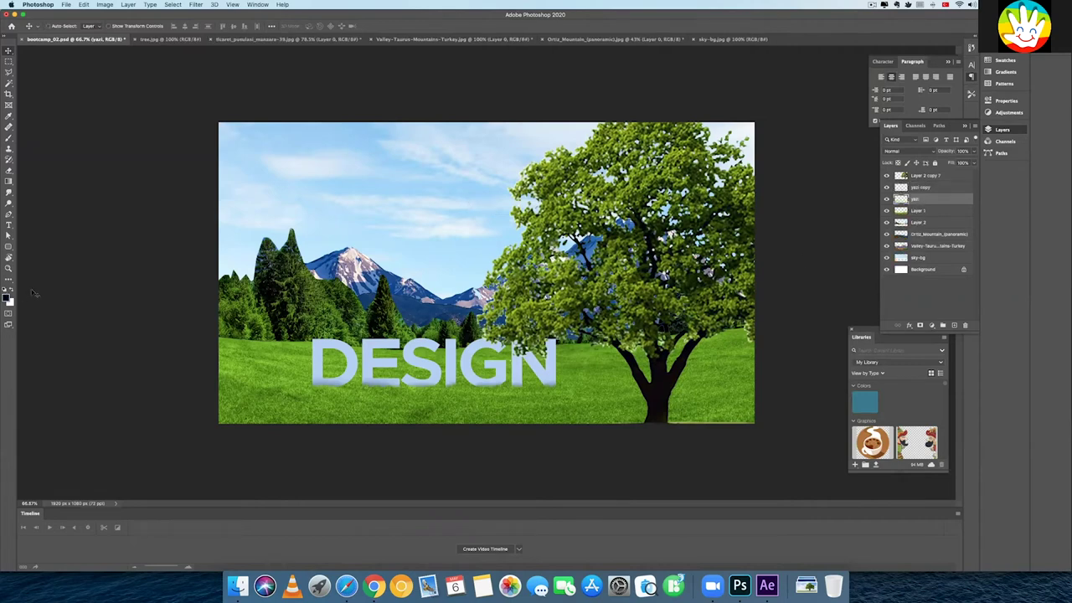
pyautogui.moveTo(275, 269); pyautogui.dragTo(275, 234)
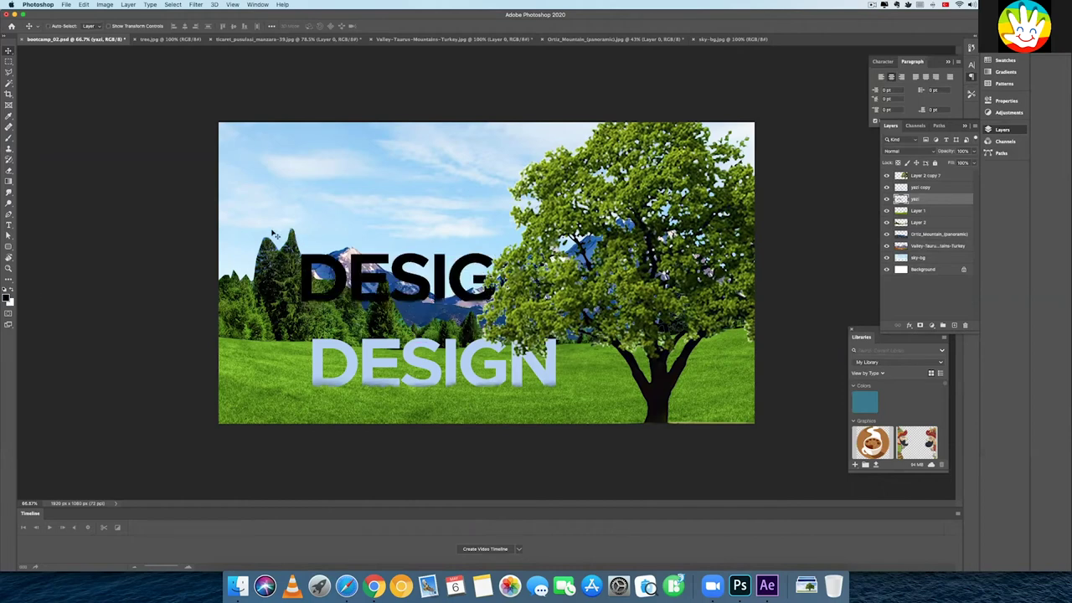
# Squash, slant and widen the black copy into a shadow shape
pyautogui.hotkey('ctrl', 't')
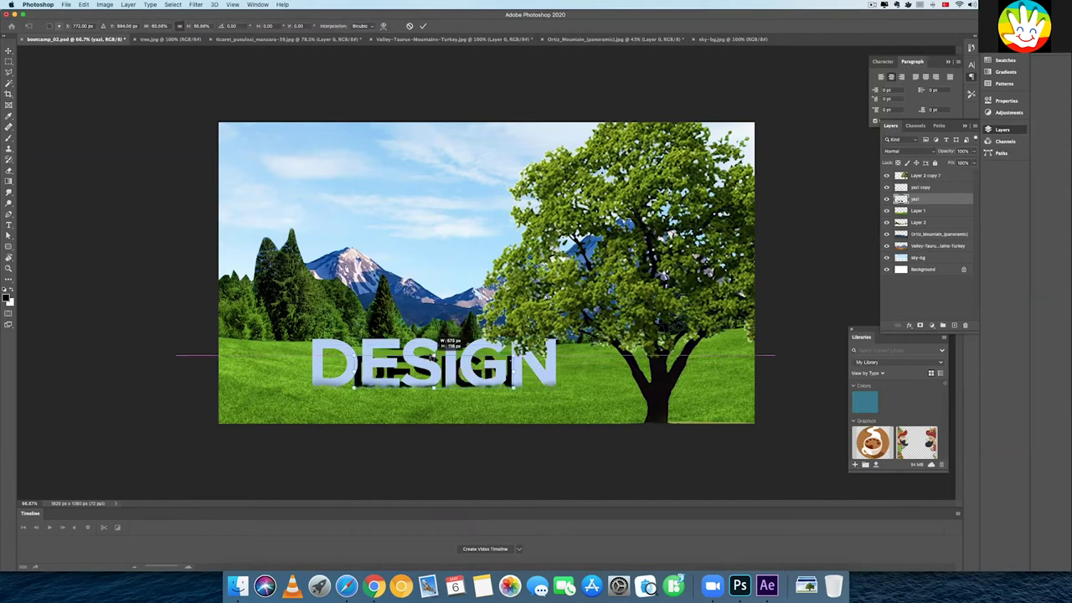
pyautogui.moveTo(434, 339); pyautogui.dragTo(437, 359)
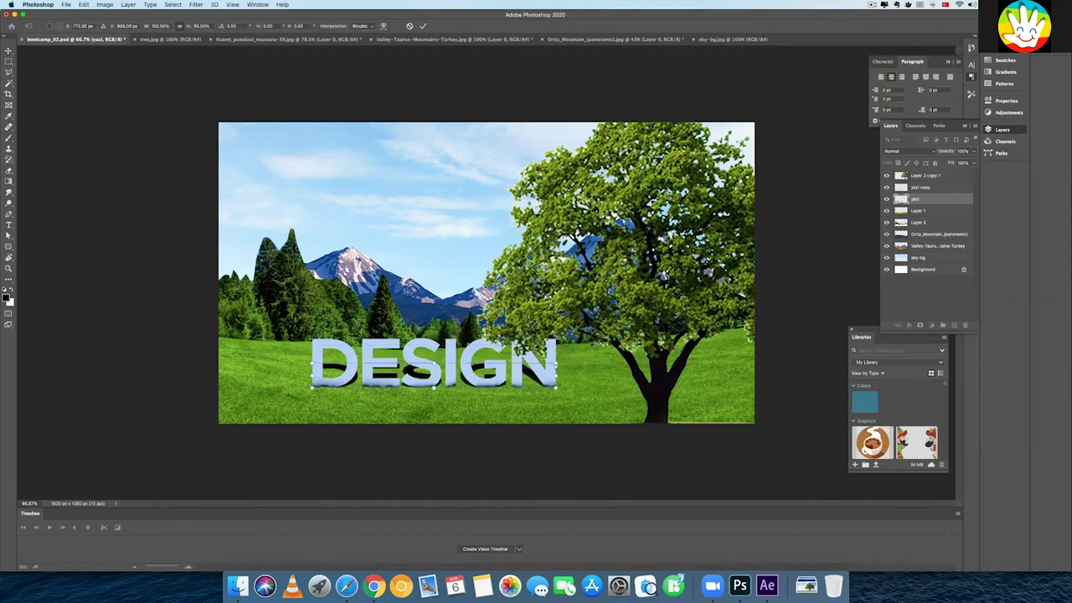
pyautogui.moveTo(558, 366); pyautogui.dragTo(575, 364)
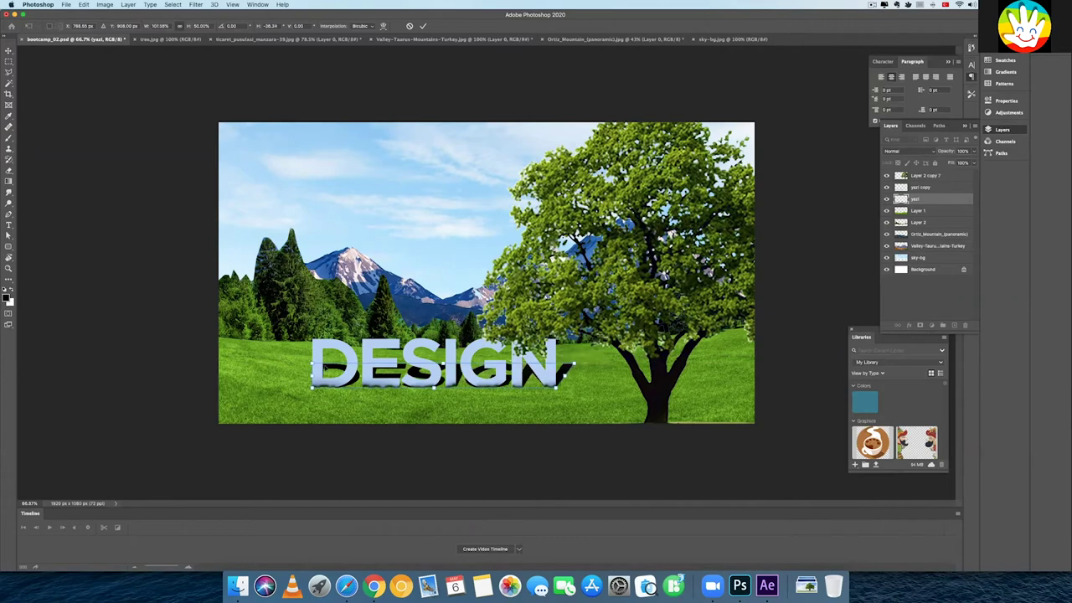
pyautogui.moveTo(312, 366); pyautogui.dragTo(276, 365)
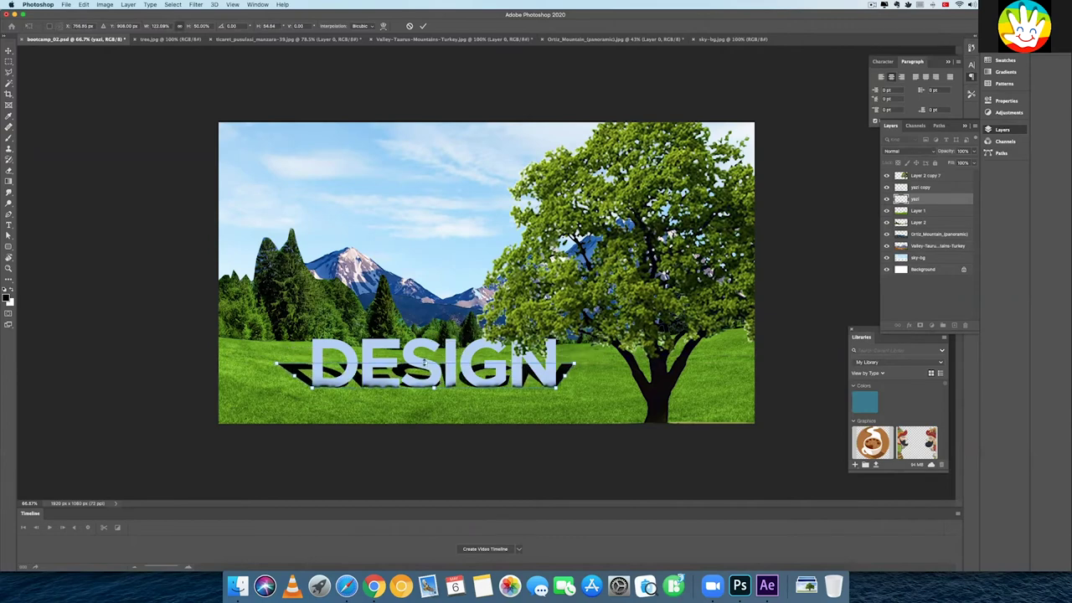
pyautogui.moveTo(276, 364); pyautogui.dragTo(265, 356)
pyautogui.press('Return')
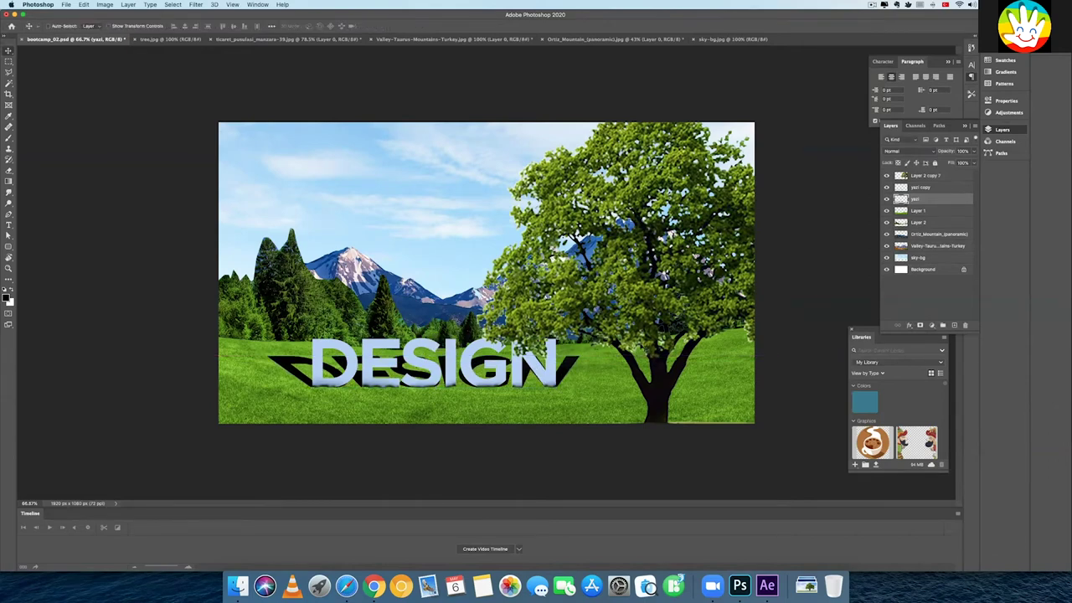
# Set the shadow's opacity to 40% and skew and widen its top further
pyautogui.press('2')
pyautogui.press('4')
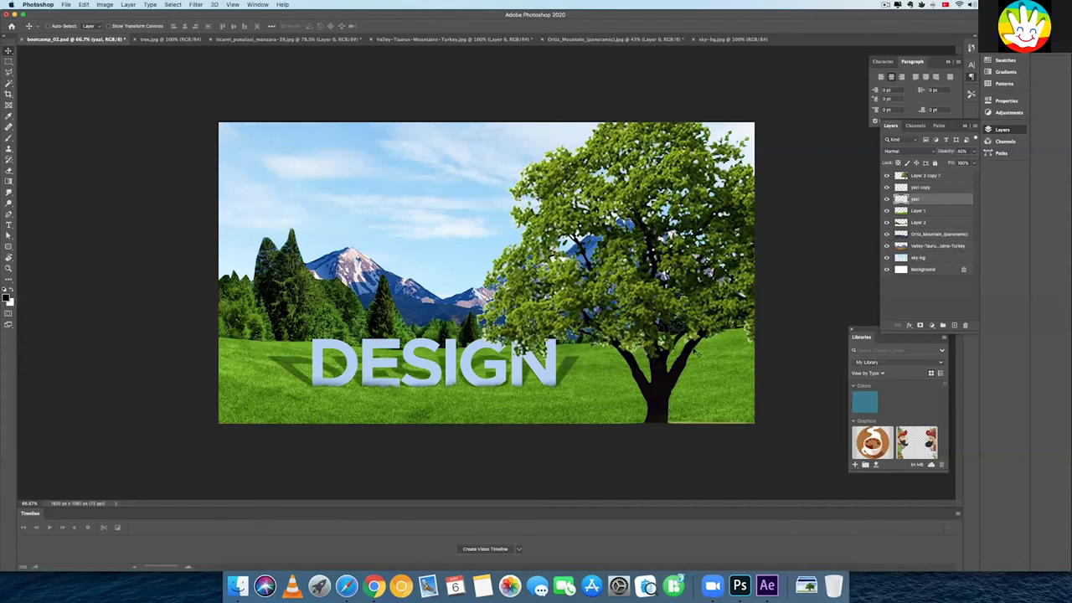
pyautogui.hotkey('ctrl', 't')
pyautogui.moveTo(603, 347); pyautogui.dragTo(605, 347)
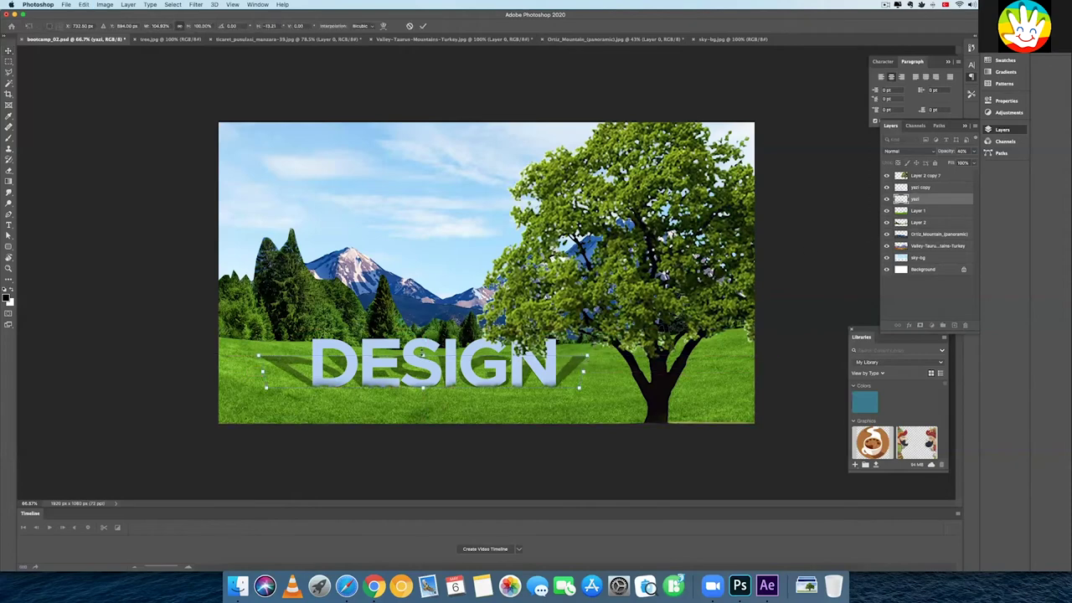
pyautogui.press('Return')
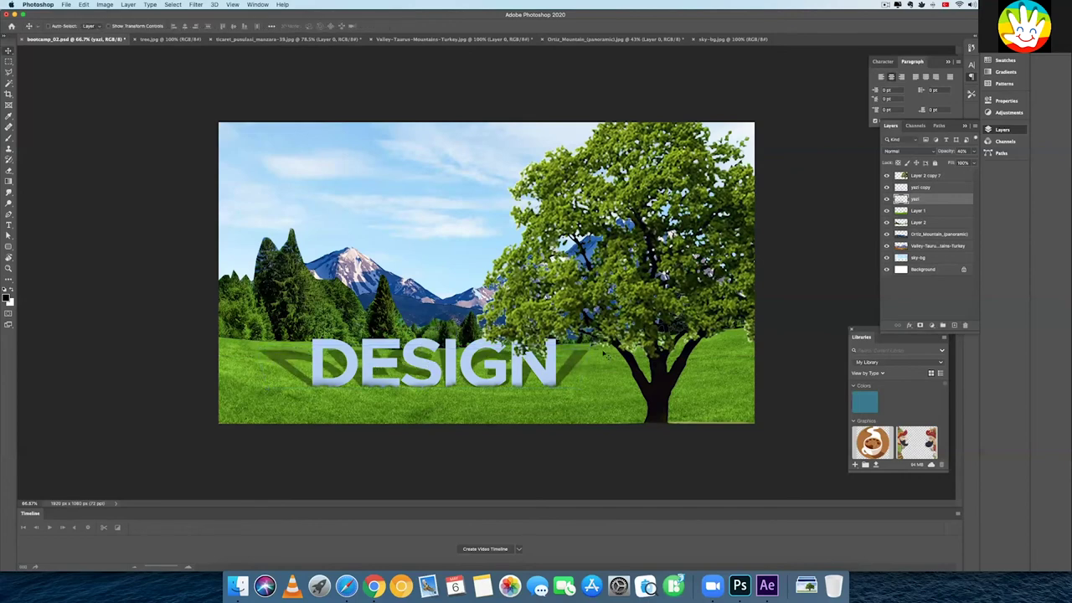
# Fade parts of the shadow with a larger eraser at 40% strength
pyautogui.click(9, 172)
pyautogui.rightClick(333, 288)
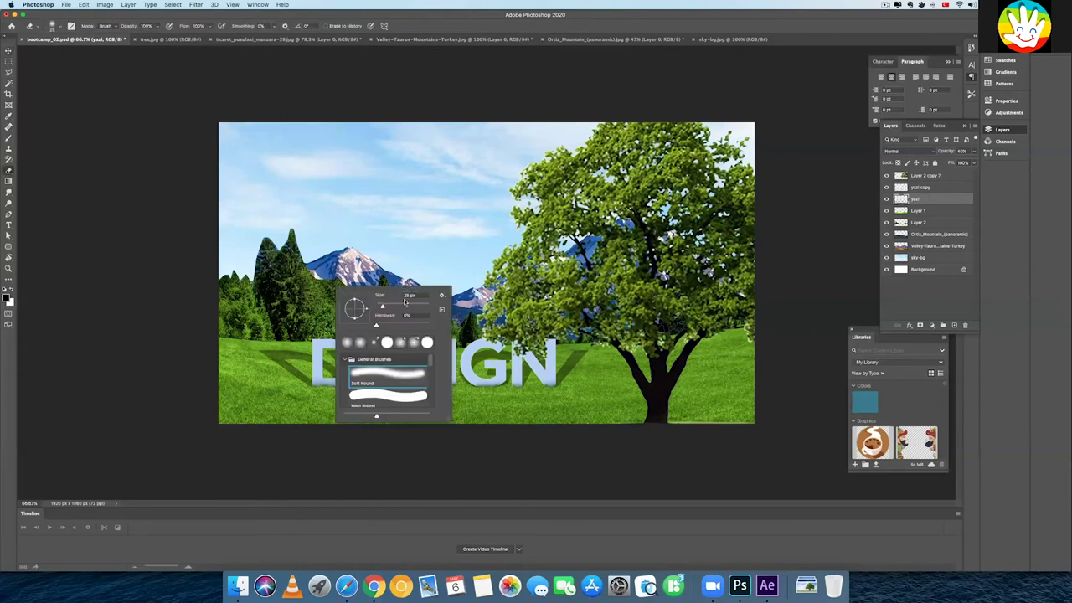
pyautogui.moveTo(402, 306); pyautogui.dragTo(415, 307)
pyautogui.press('Return')
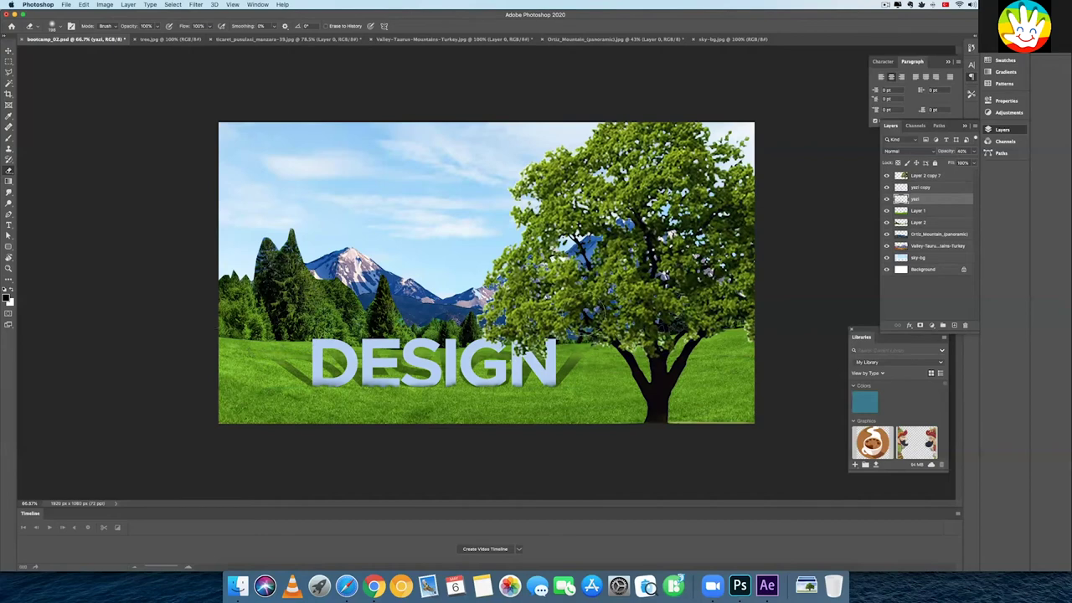
pyautogui.rightClick(694, 350)
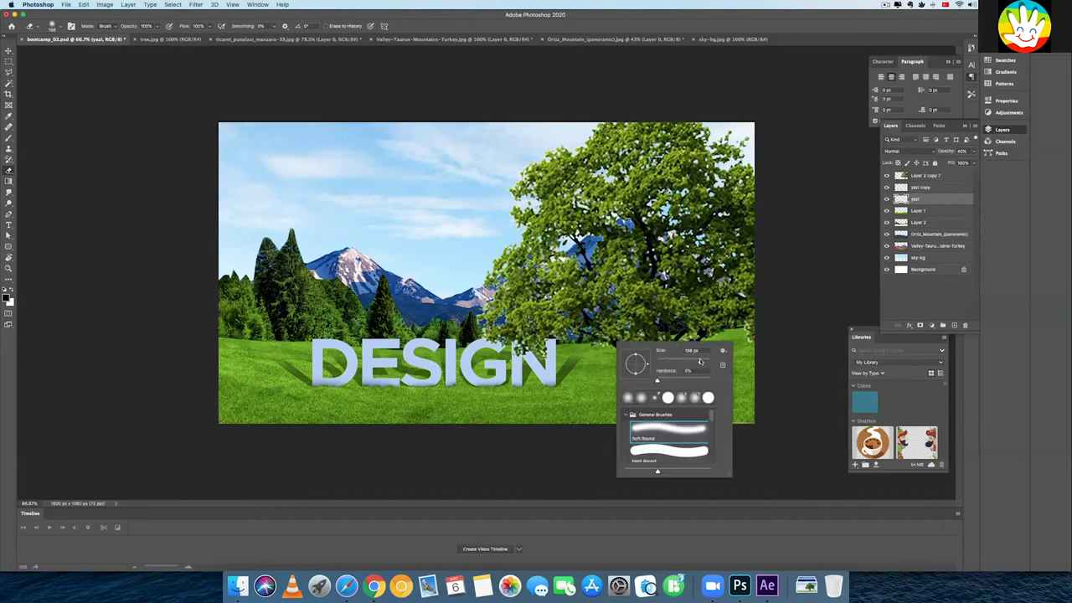
pyautogui.click(670, 291)
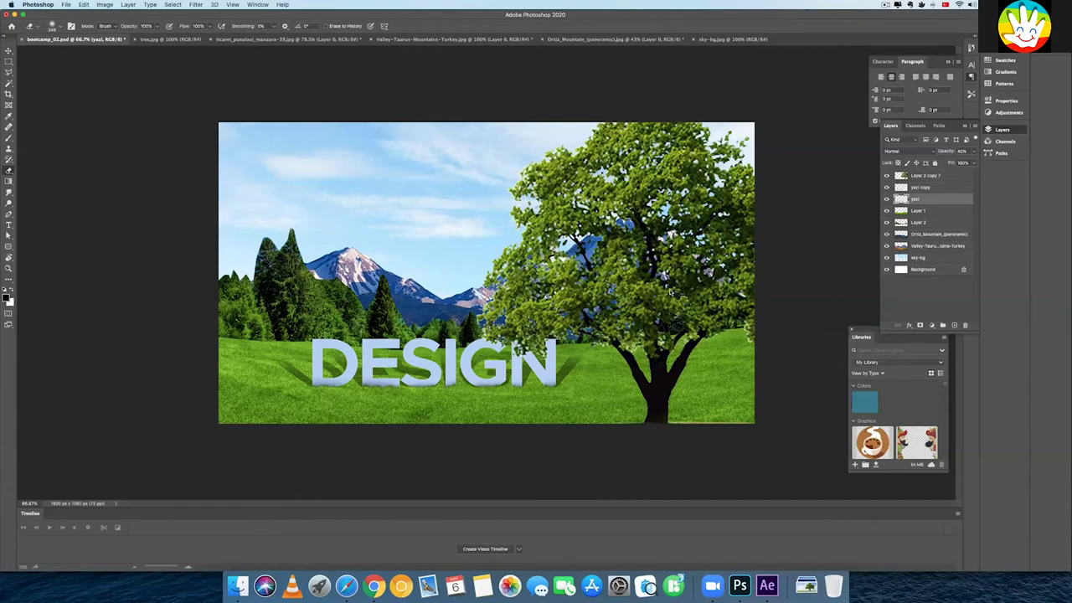
pyautogui.press('4')
pyautogui.press('5')
pyautogui.press('4')
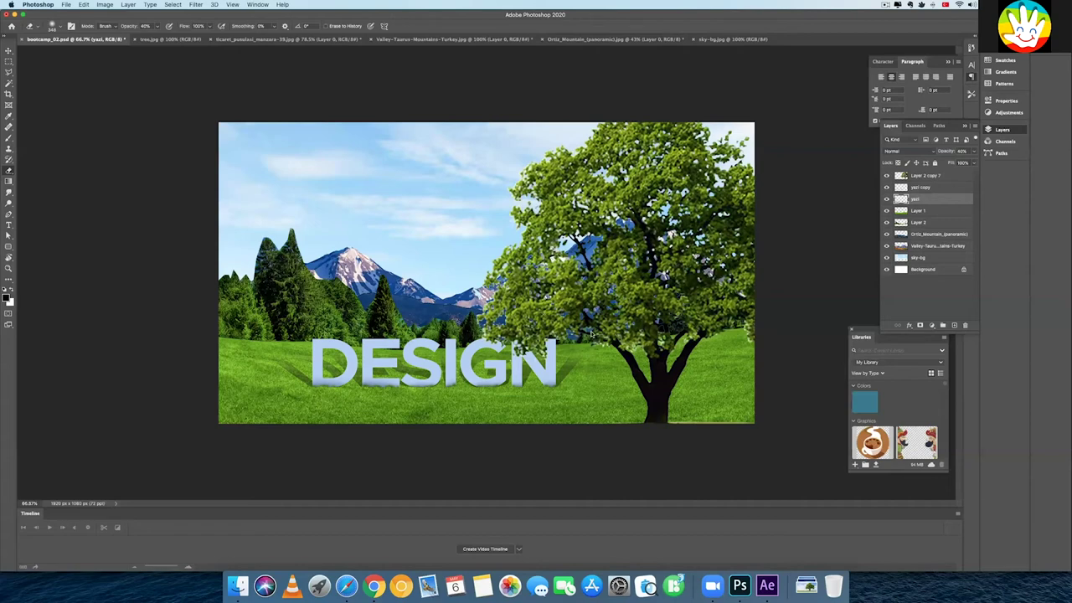
# Rename the shadow layer golge and the text layer yazi, then return to After Effects
pyautogui.press('v')
pyautogui.doubleClick(915, 200)
pyautogui.write('golge')
pyautogui.press('Return')
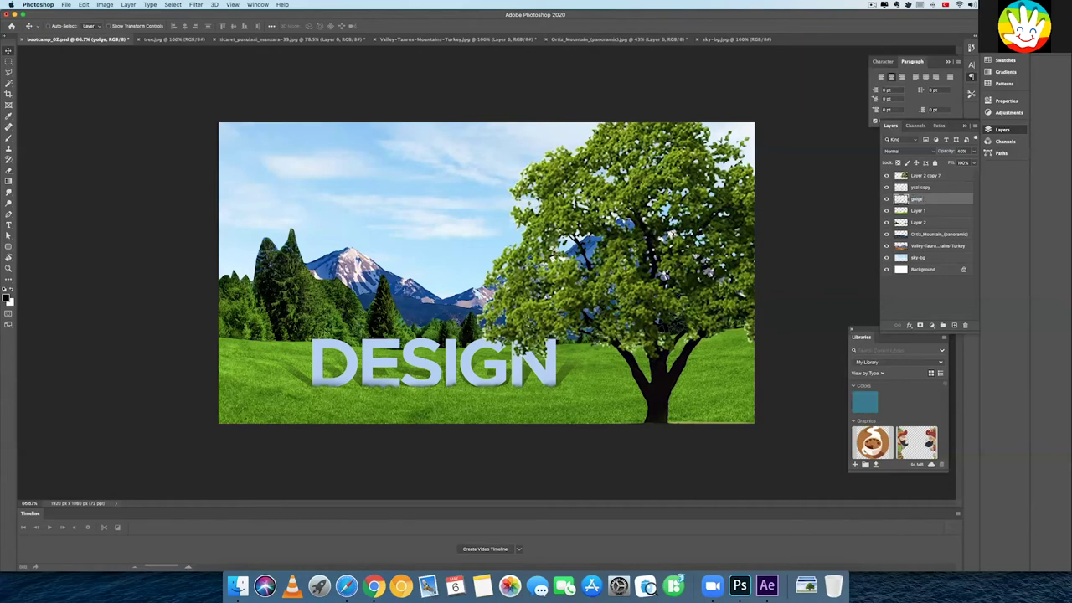
pyautogui.doubleClick(925, 187)
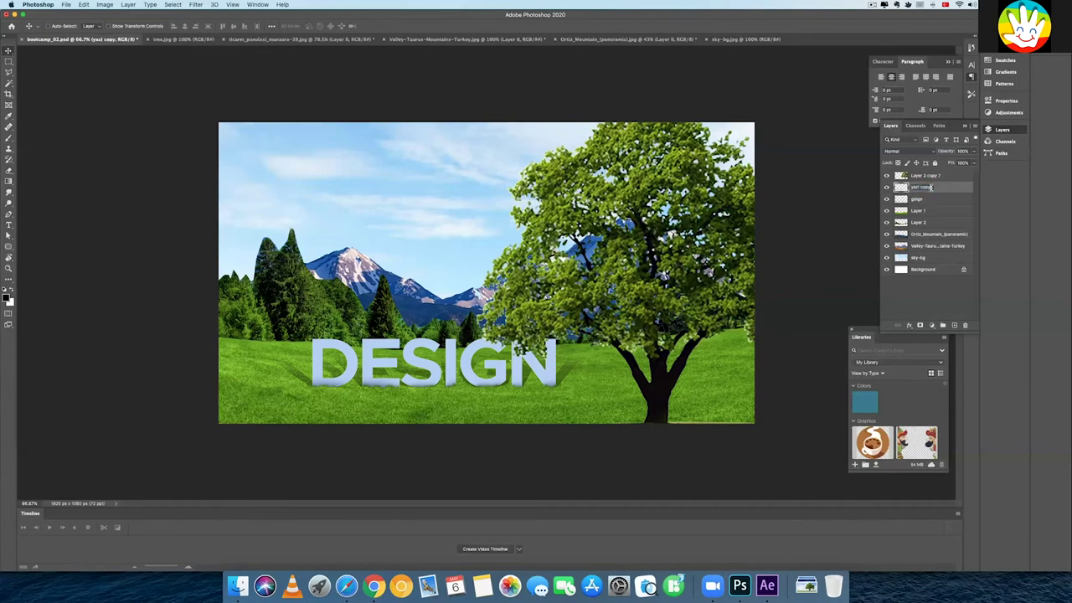
pyautogui.press('Return')
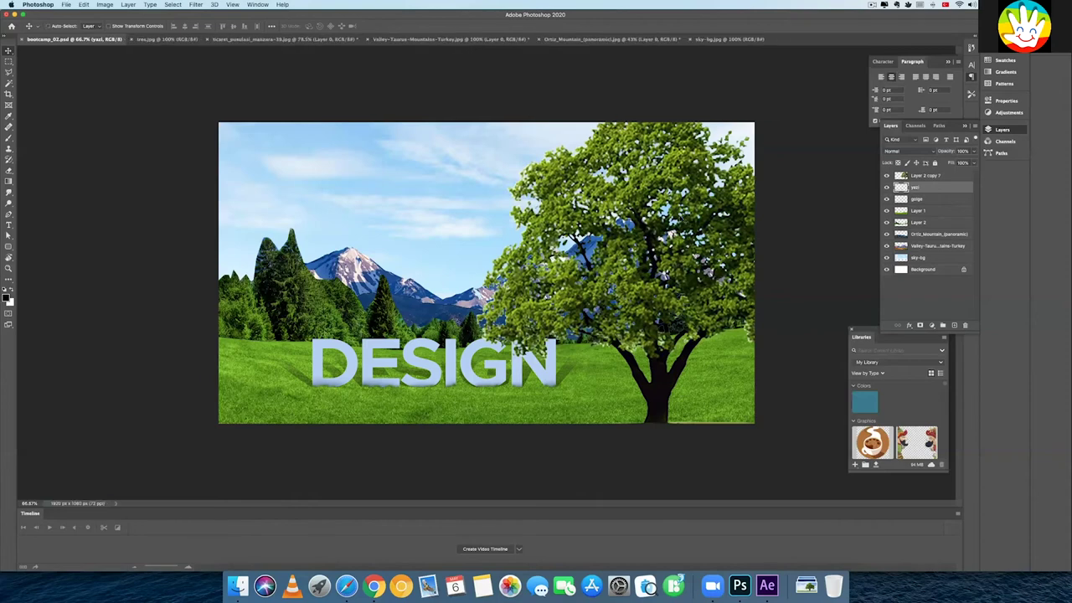
pyautogui.press('super+Tab')
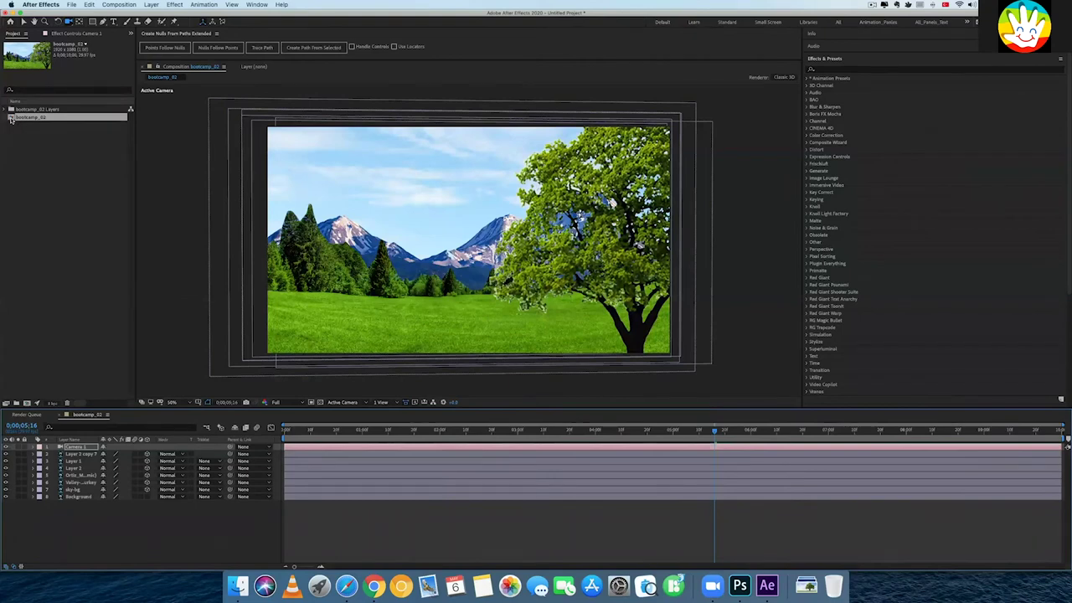
# Expand the bootcamp_02 Layers folder, preview each layer file, and select them all
pyautogui.click(8, 110)
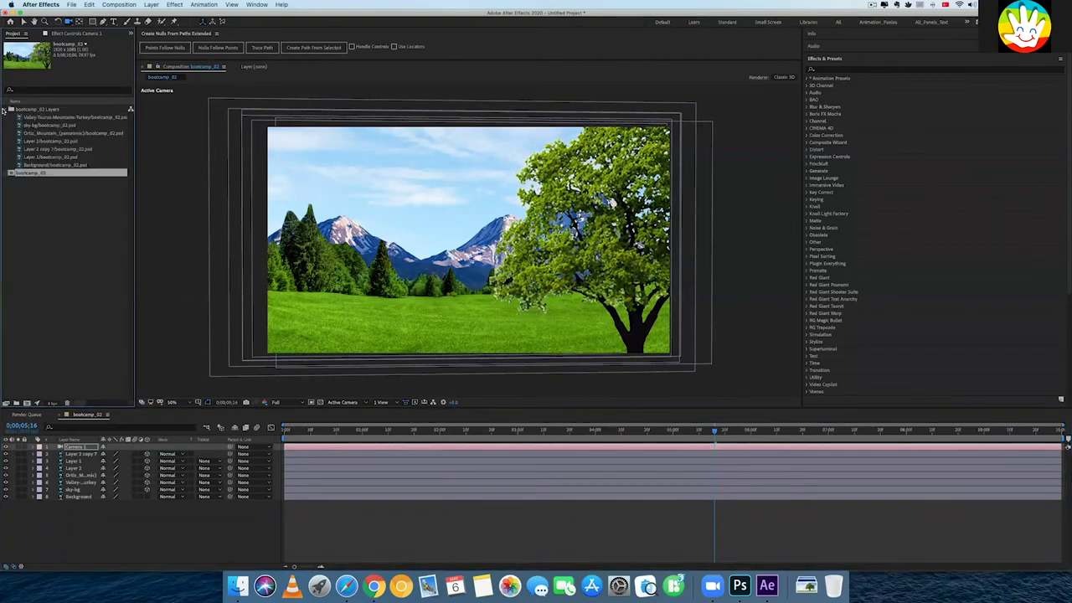
pyautogui.click(34, 133)
pyautogui.click(30, 125)
pyautogui.click(34, 141)
pyautogui.click(35, 148)
pyautogui.click(37, 156)
pyautogui.click(38, 164)
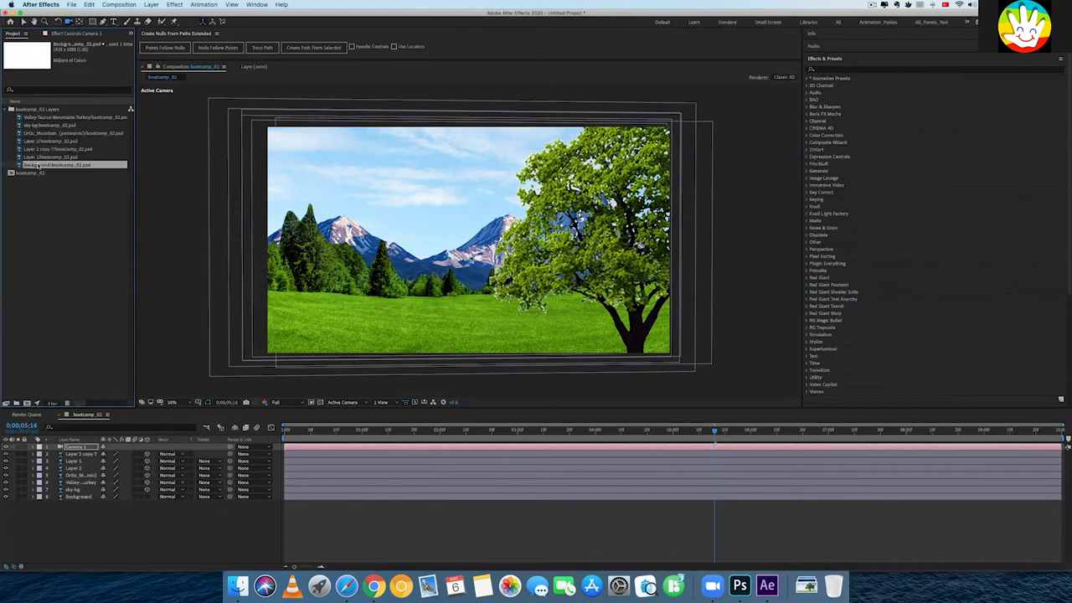
pyautogui.click(37, 176)
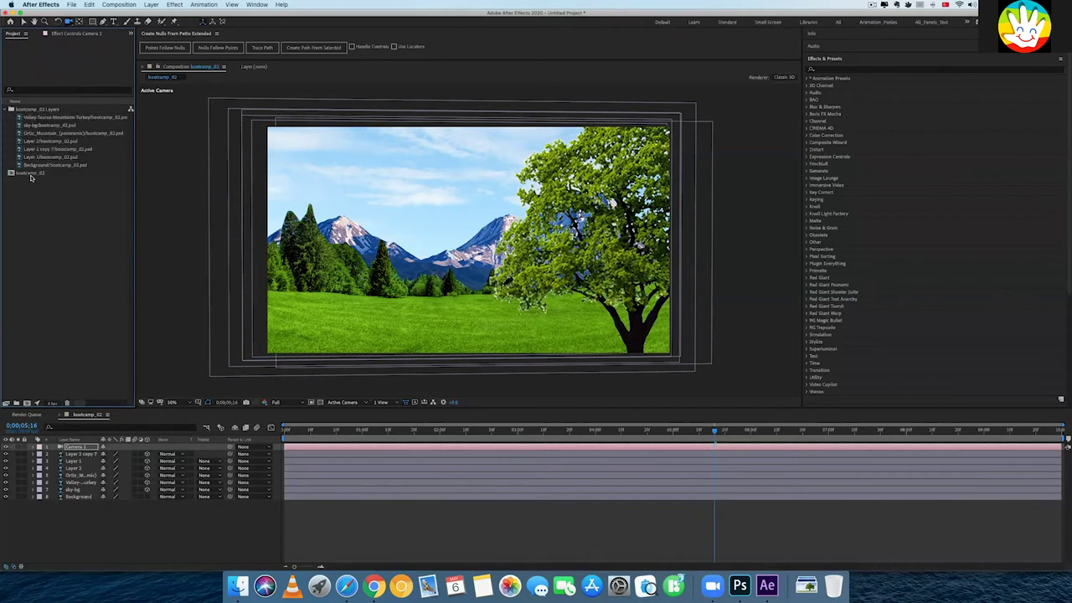
pyautogui.click(34, 166)
pyautogui.keyDown('shift'); pyautogui.click(33, 119); pyautogui.keyUp('shift')
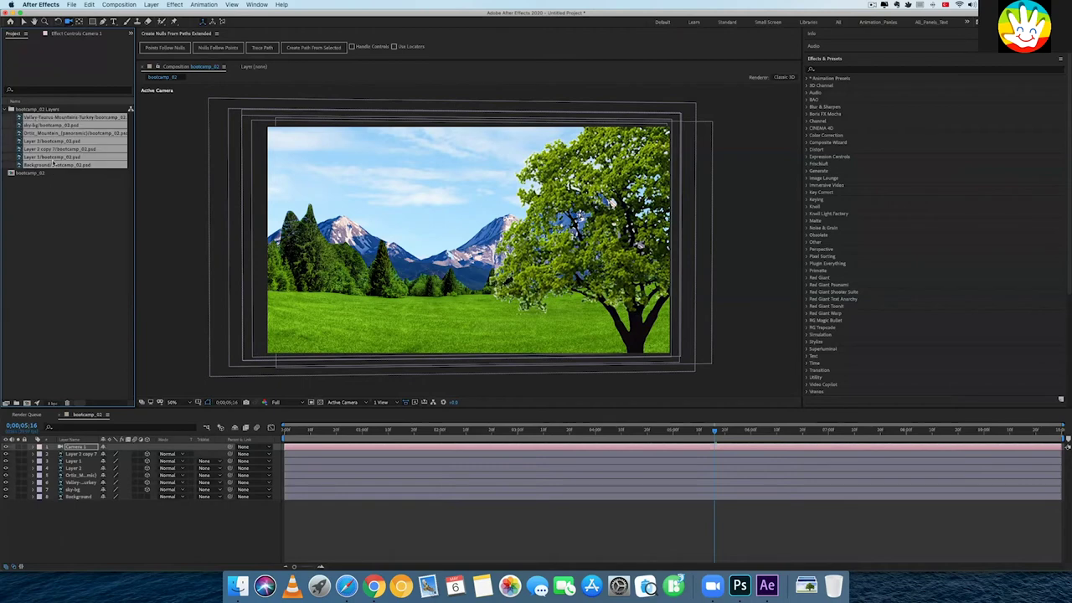
# Replace the selected layer files with precomps, then undo the replacement
pyautogui.rightClick(54, 164)
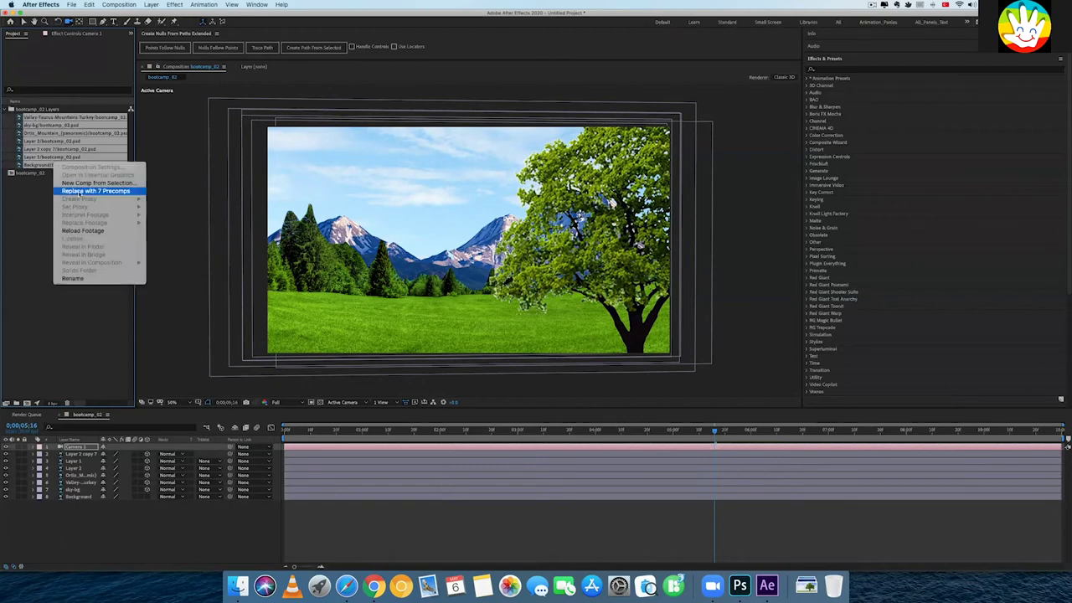
pyautogui.click(80, 192)
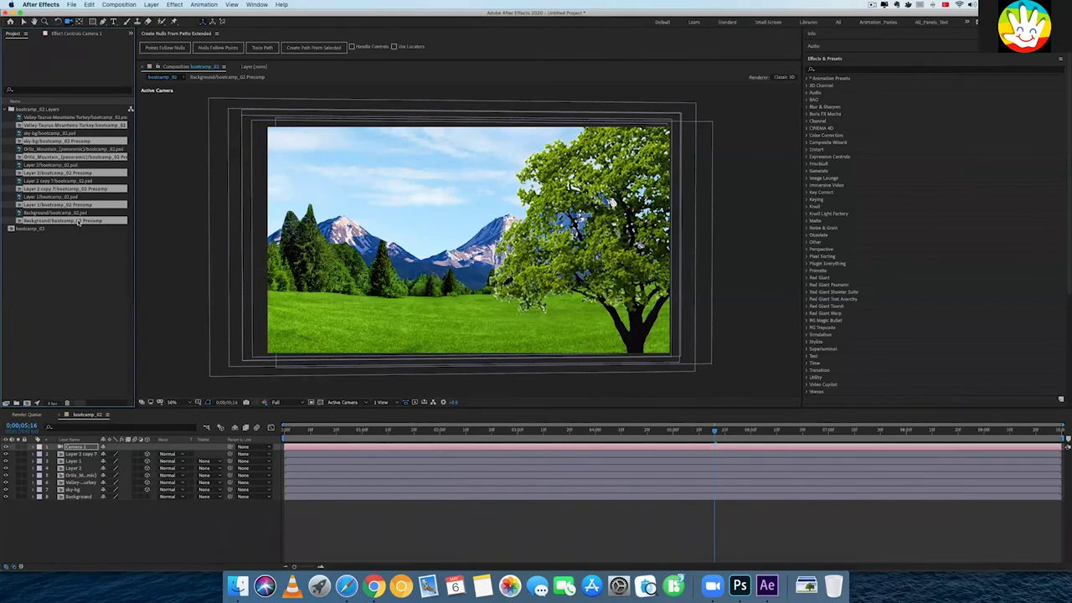
pyautogui.press('Delete')
# Check the context menus for the project area, bootcamp_02 comp and Background file without changing anything
pyautogui.rightClick(44, 203)
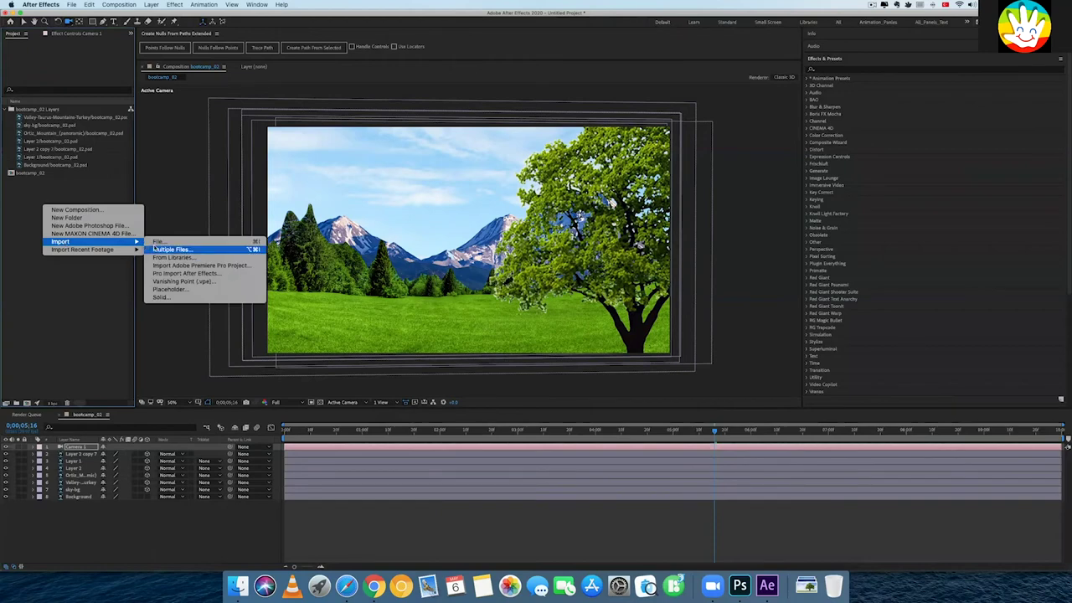
pyautogui.click(16, 176)
pyautogui.rightClick(27, 173)
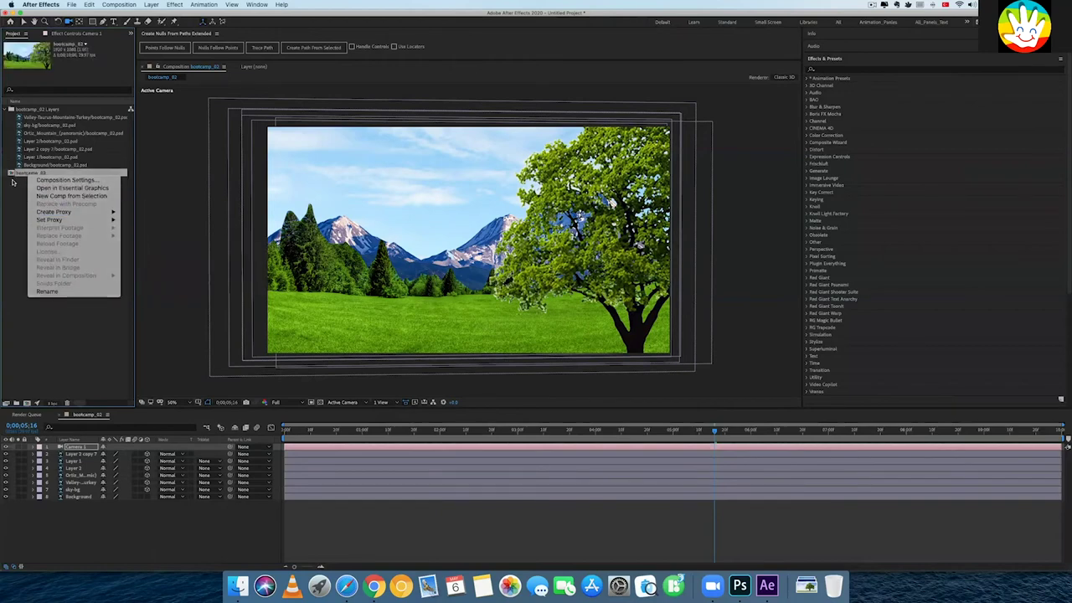
pyautogui.click(11, 178)
pyautogui.click(35, 165)
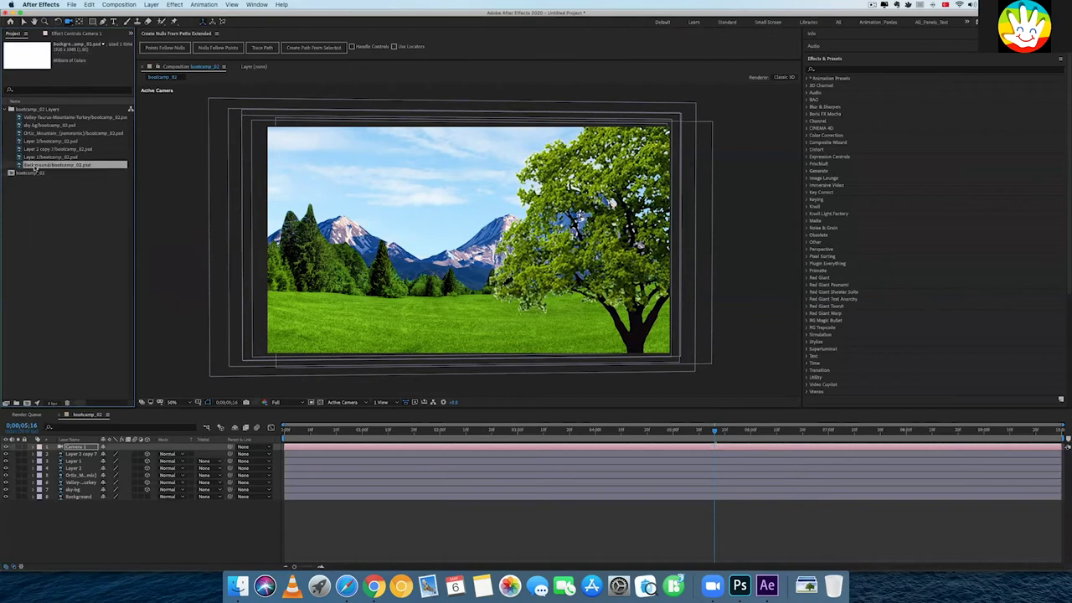
pyautogui.rightClick(15, 173)
pyautogui.press('Escape')
pyautogui.click(42, 165)
pyautogui.rightClick(47, 165)
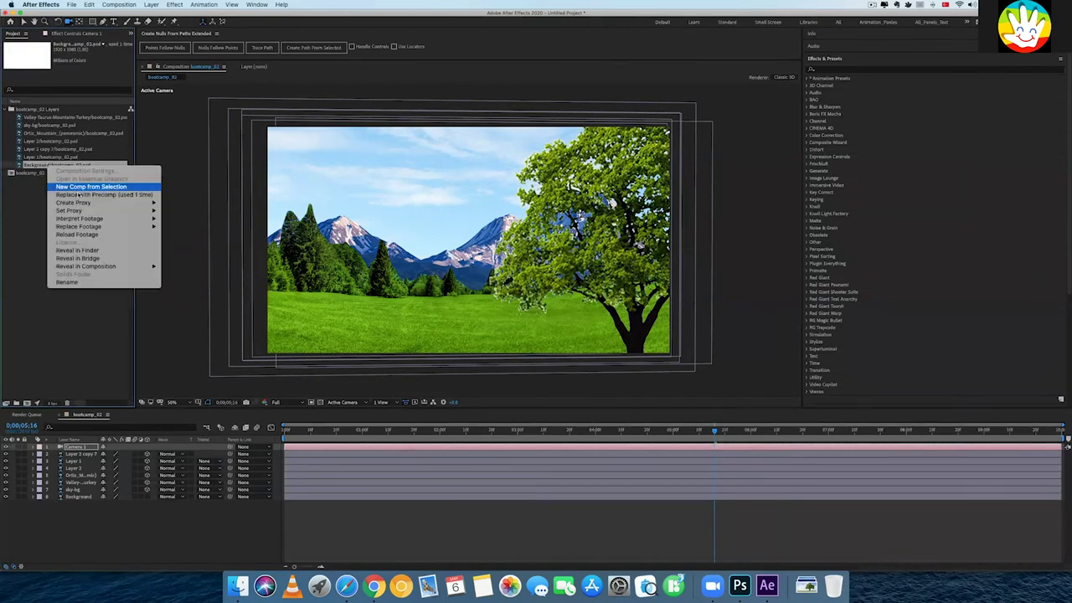
pyautogui.moveTo(80, 227)
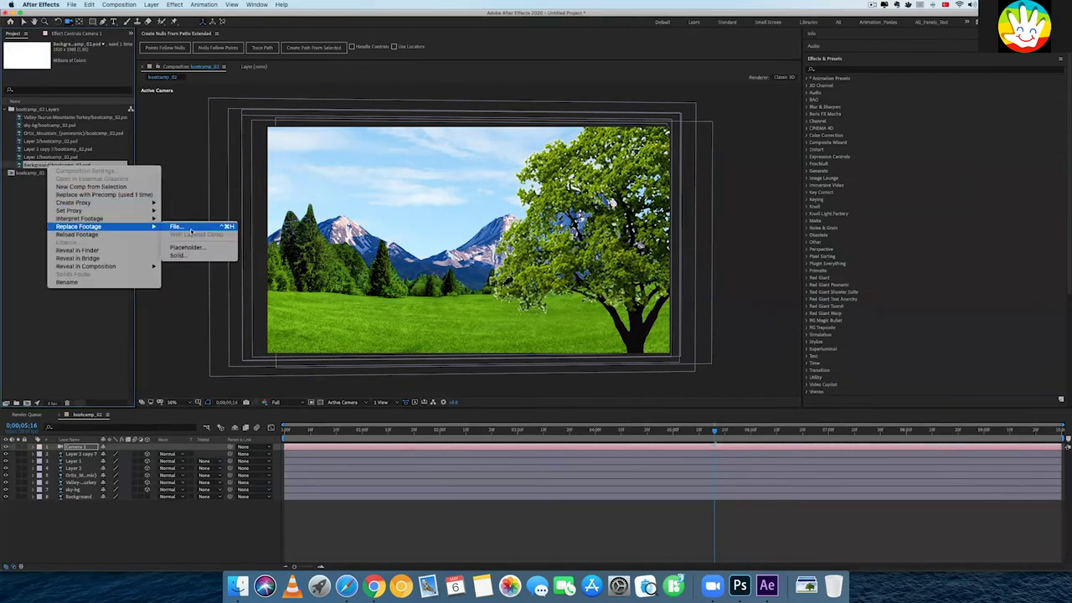
pyautogui.click(38, 213)
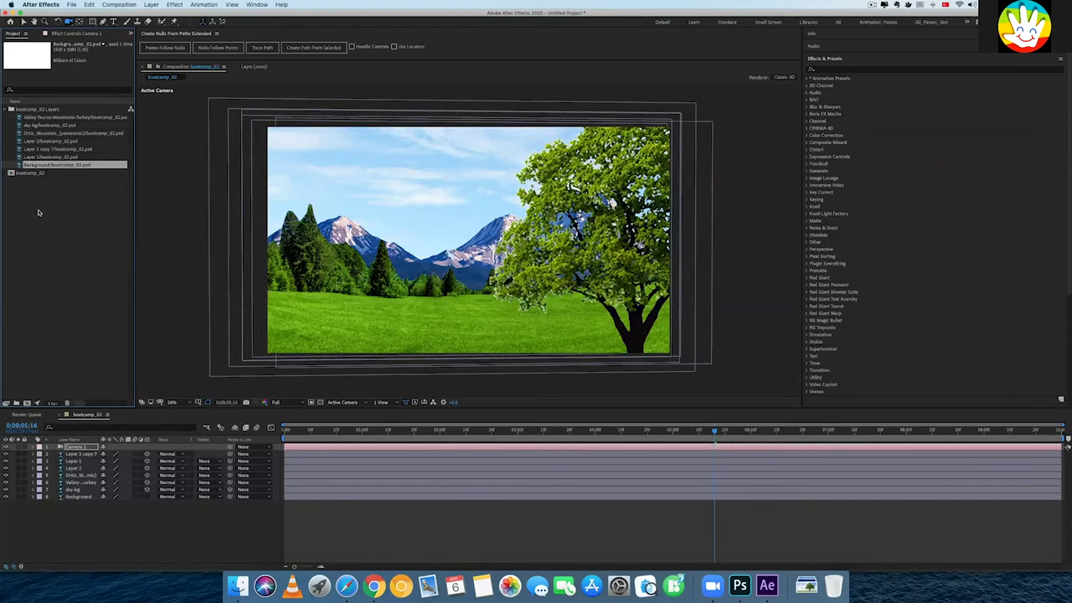
pyautogui.click(41, 216)
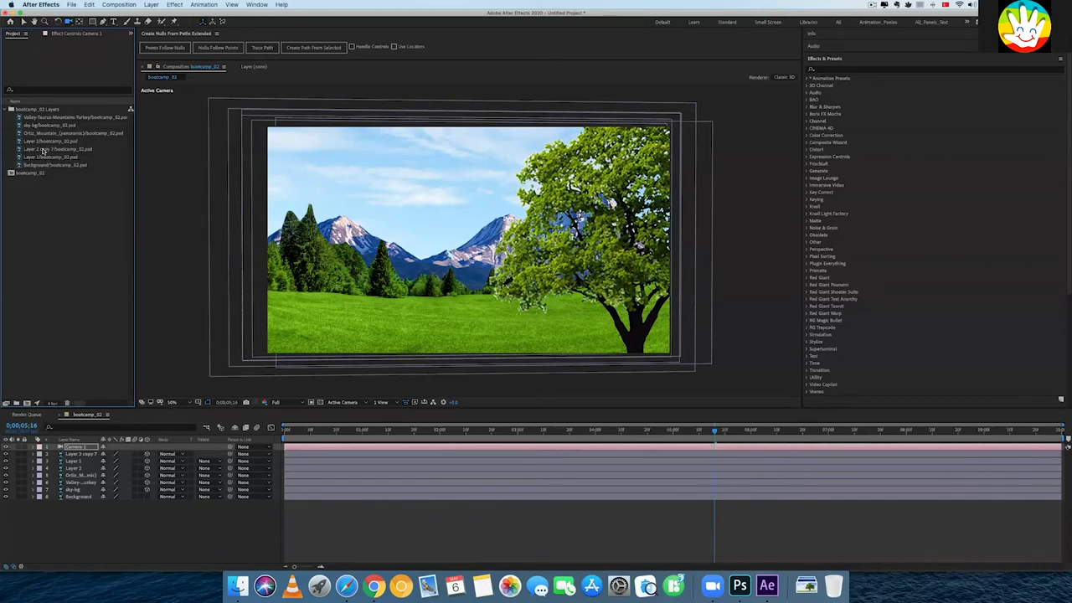
# Import bootcamp_02.psd as Footage, choosing only its yazi layer
pyautogui.doubleClick(75, 247)
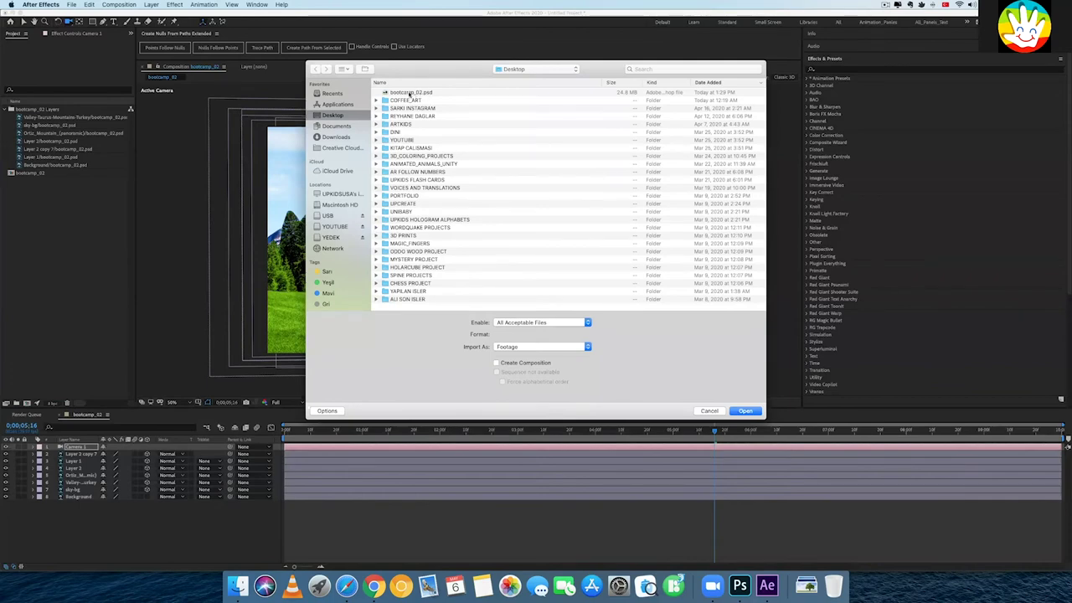
pyautogui.doubleClick(409, 93)
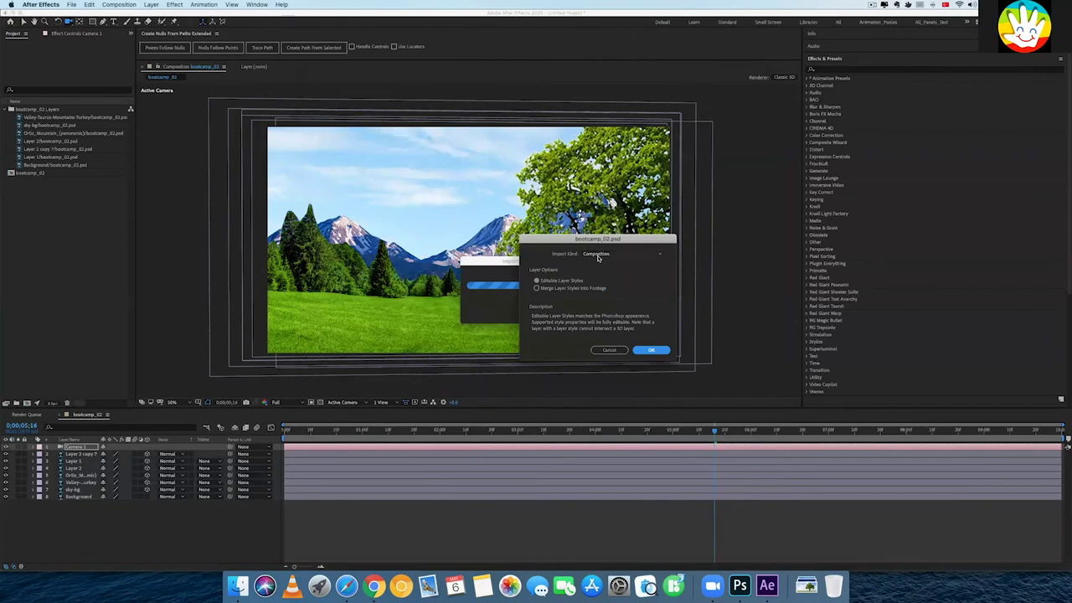
pyautogui.click(598, 255)
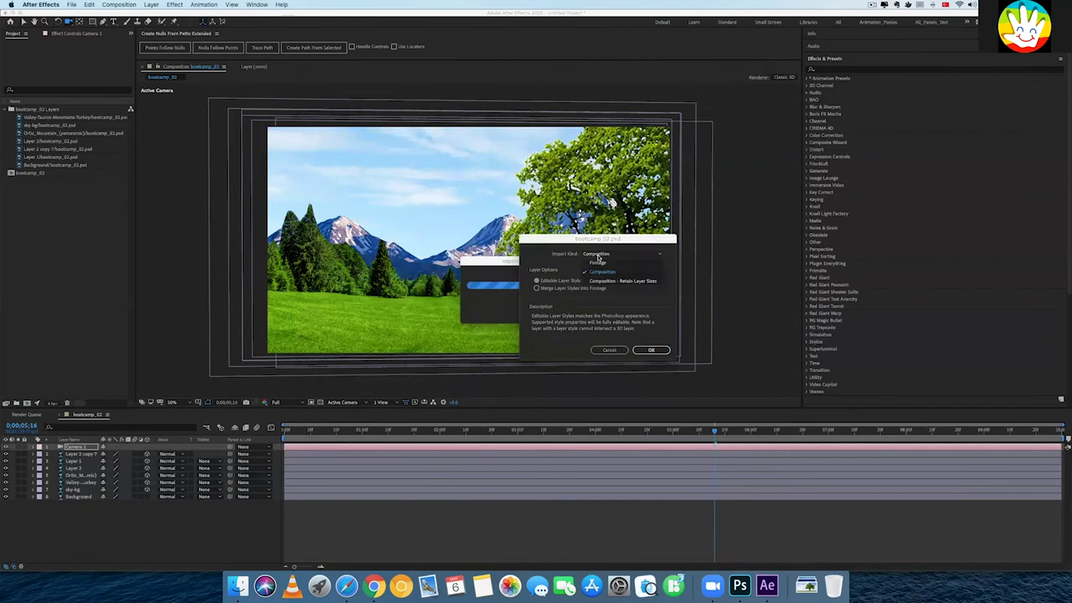
pyautogui.click(598, 269)
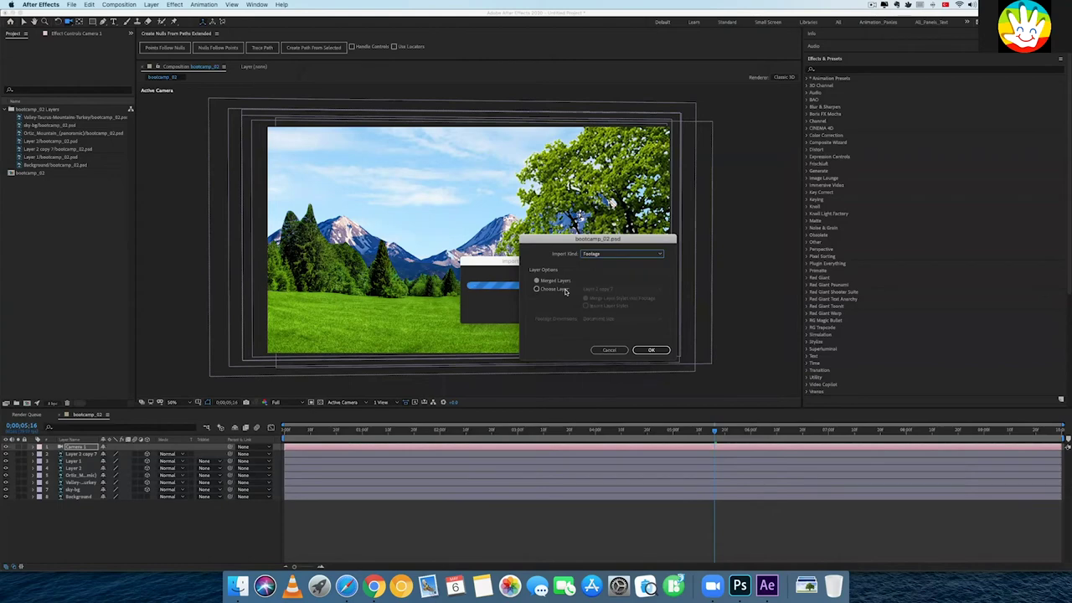
pyautogui.click(567, 290)
pyautogui.click(589, 290)
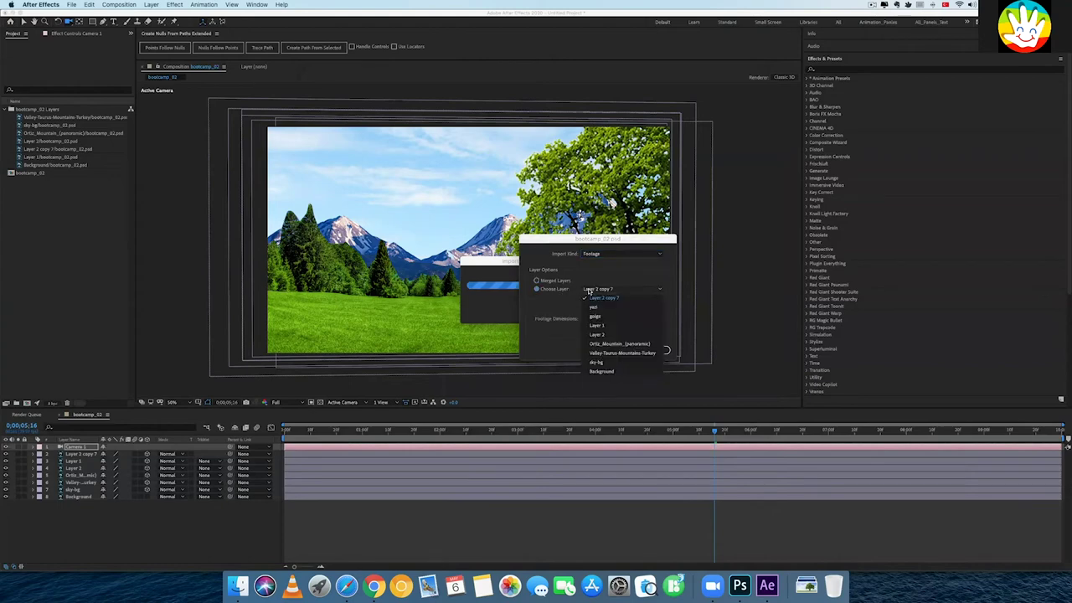
pyautogui.click(595, 307)
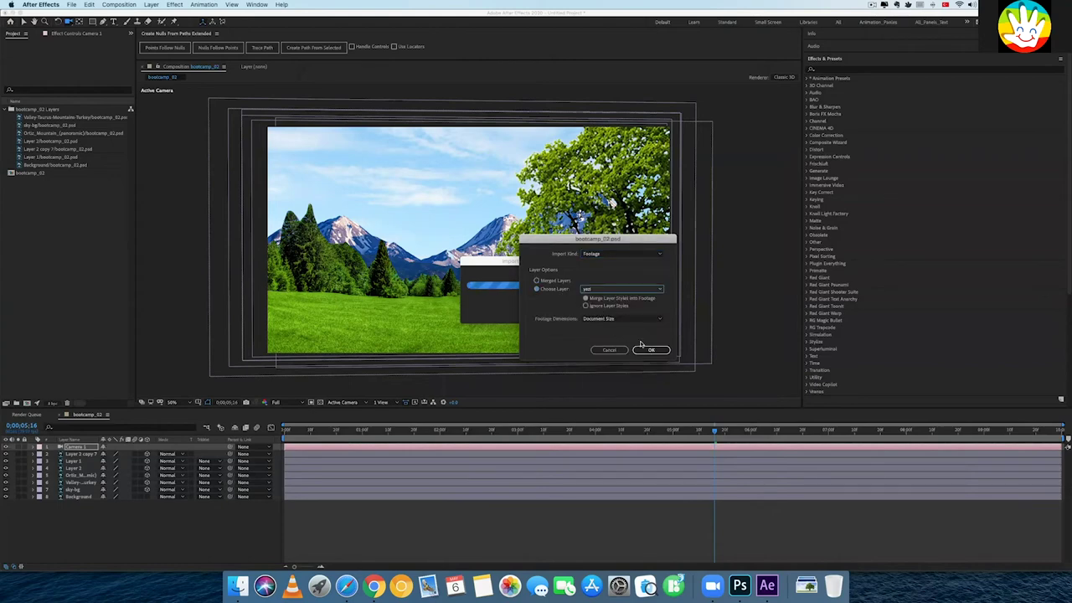
pyautogui.click(651, 349)
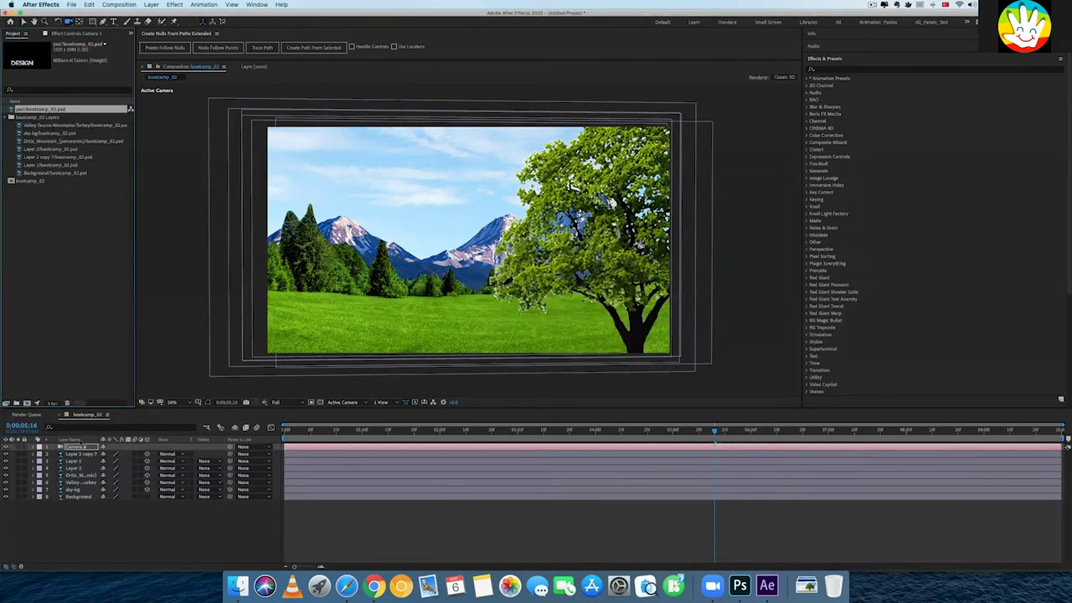
# Add the yazi footage to the comp directly below Layer 2 copy 7
pyautogui.moveTo(91, 393); pyautogui.dragTo(75, 453)
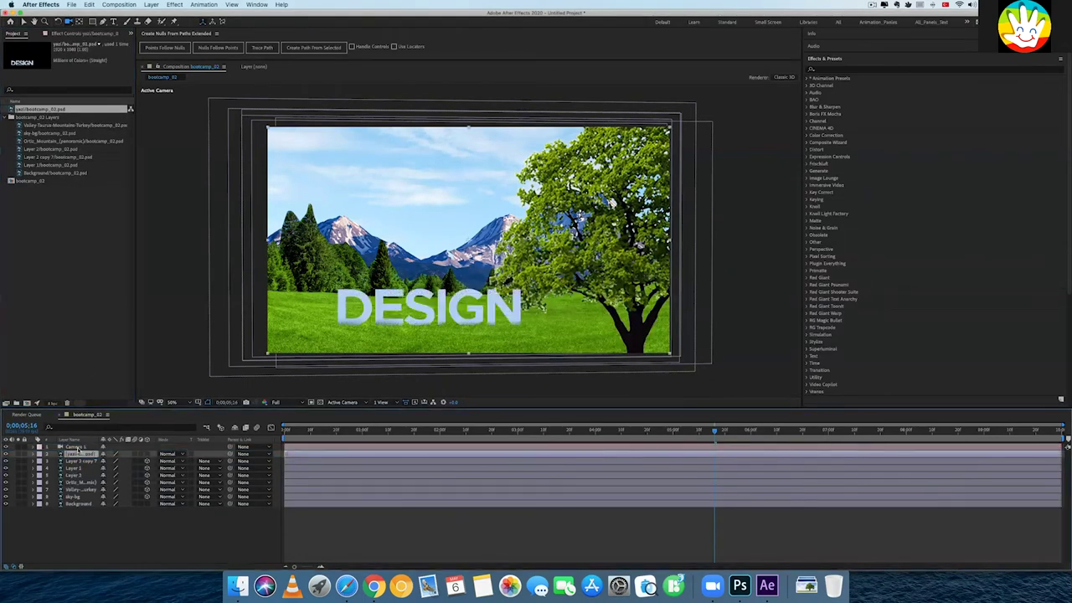
pyautogui.moveTo(78, 454); pyautogui.dragTo(80, 462)
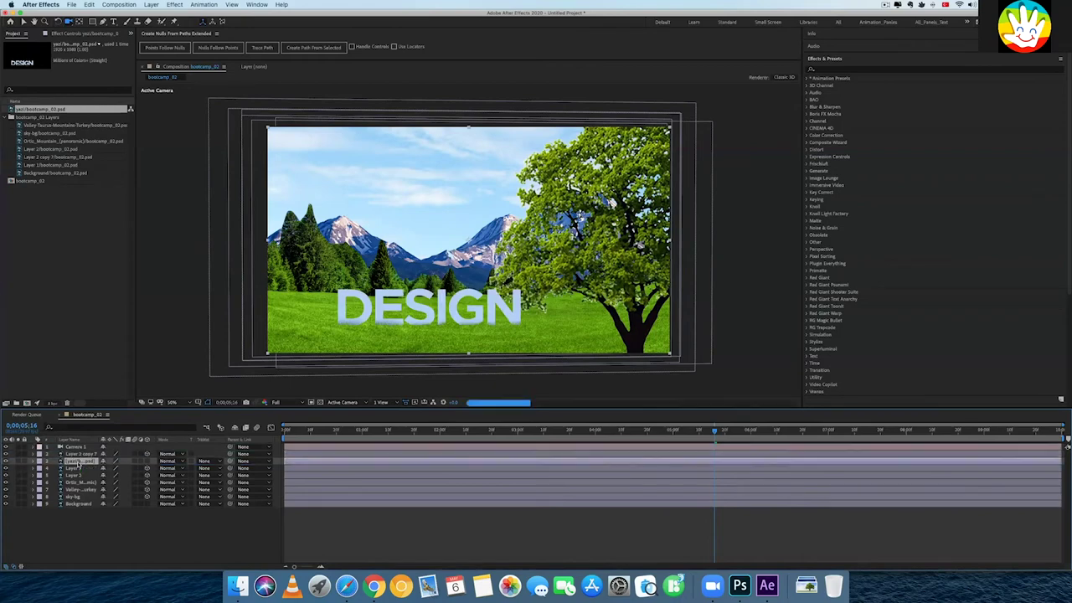
pyautogui.click(60, 271)
# Import the gulge layer of bootcamp_02.psd as footage and place it as layer 4 below yazi
pyautogui.doubleClick(64, 278)
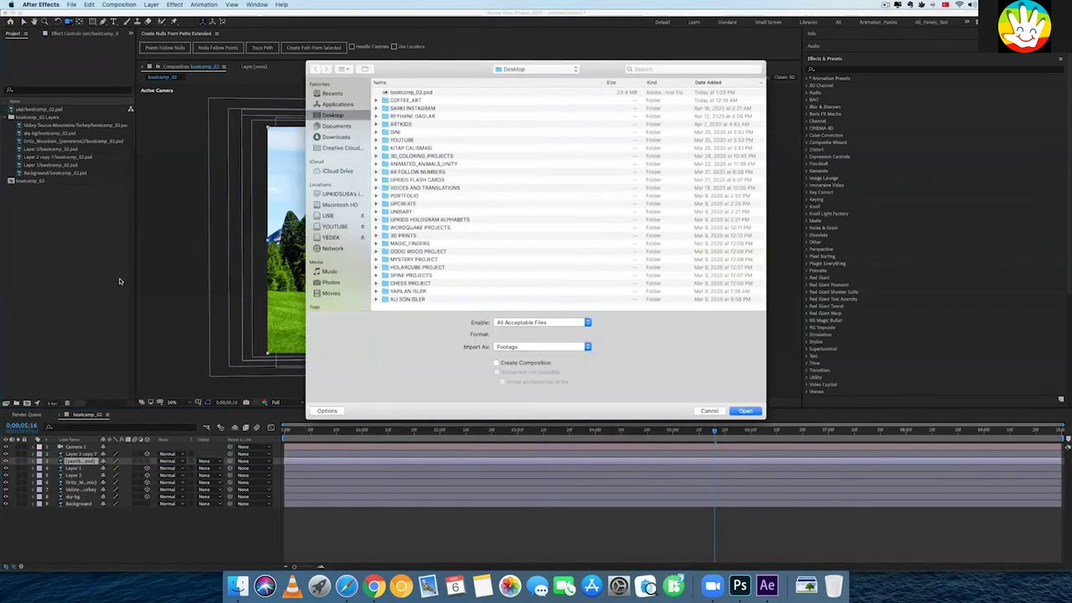
pyautogui.doubleClick(408, 94)
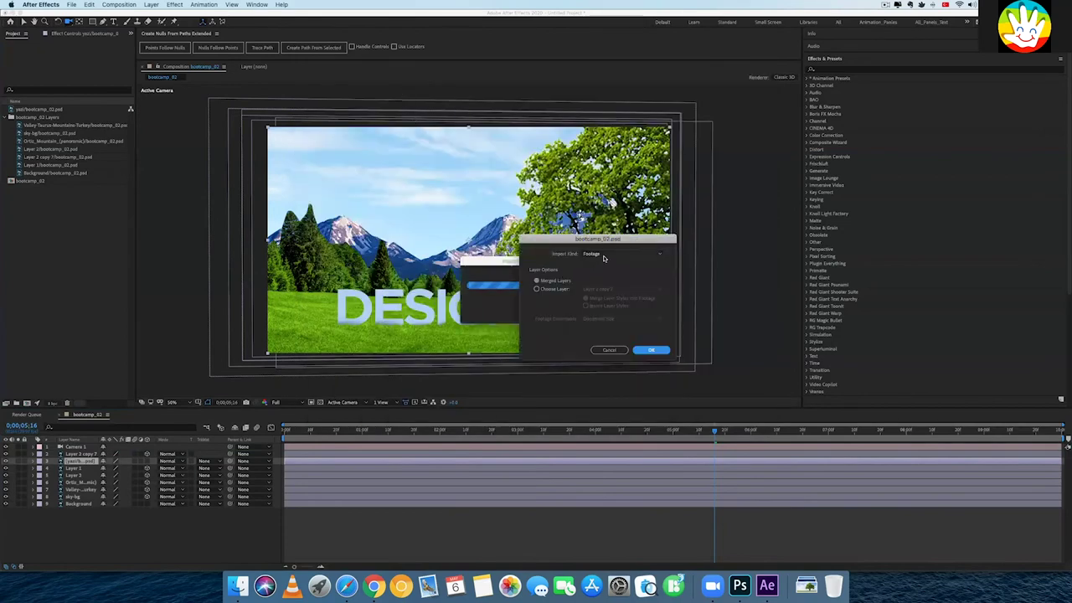
pyautogui.click(562, 290)
pyautogui.click(605, 289)
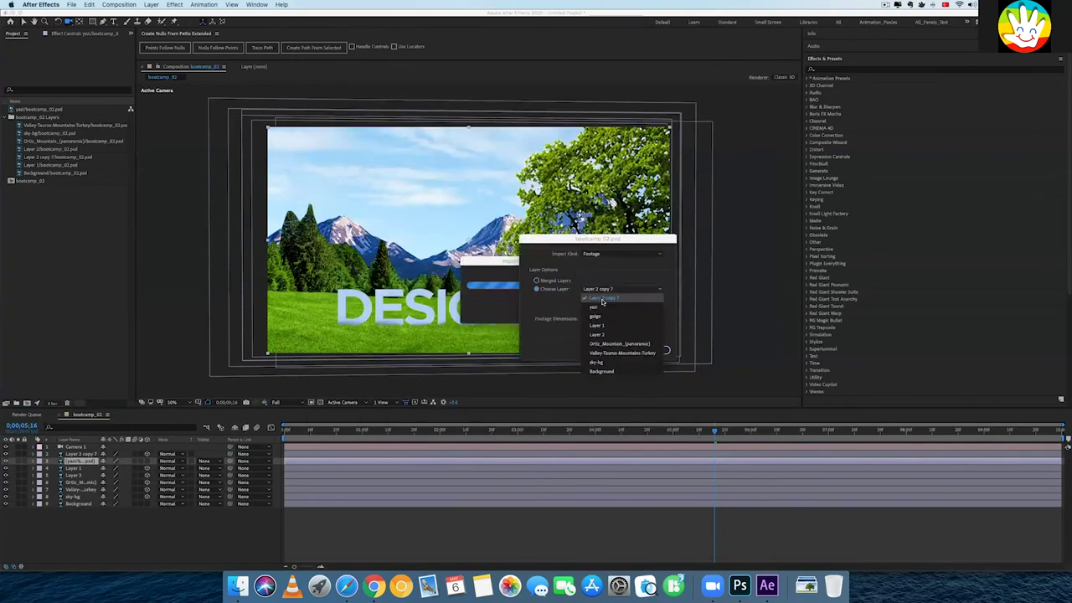
pyautogui.click(596, 315)
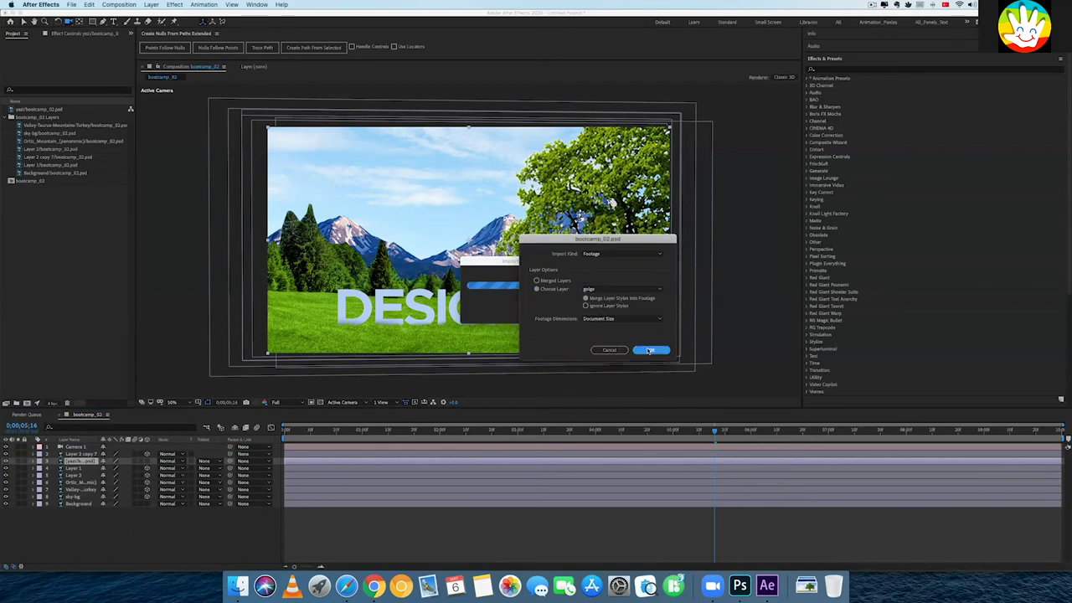
pyautogui.click(651, 351)
pyautogui.moveTo(29, 123); pyautogui.dragTo(74, 463)
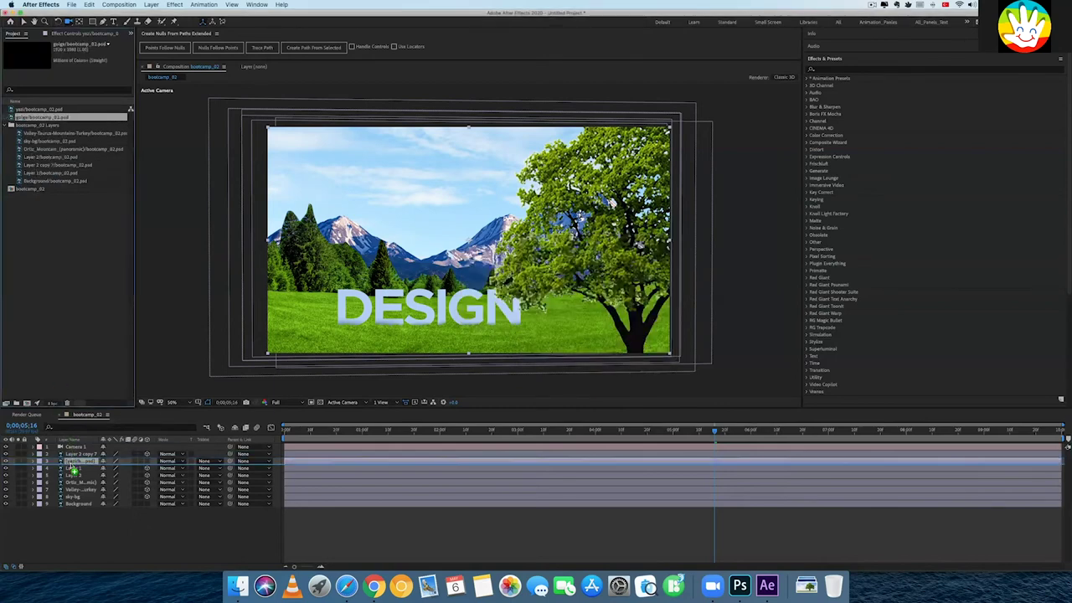
pyautogui.moveTo(74, 463); pyautogui.dragTo(73, 465)
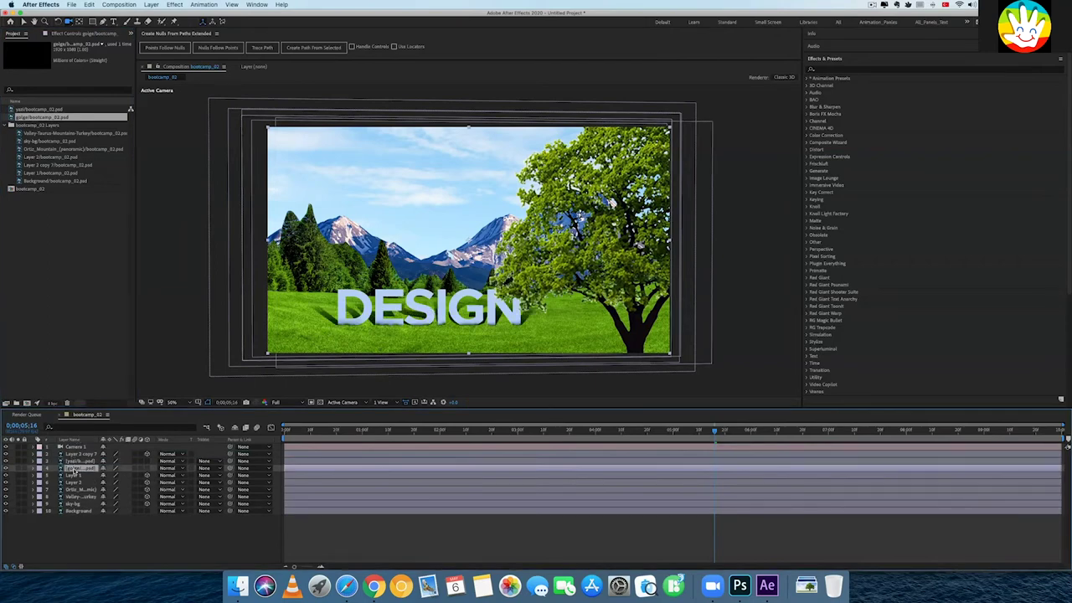
# Lower the shadow layer's opacity to 37% and return the playhead to the start
pyautogui.press('t')
pyautogui.click(81, 468)
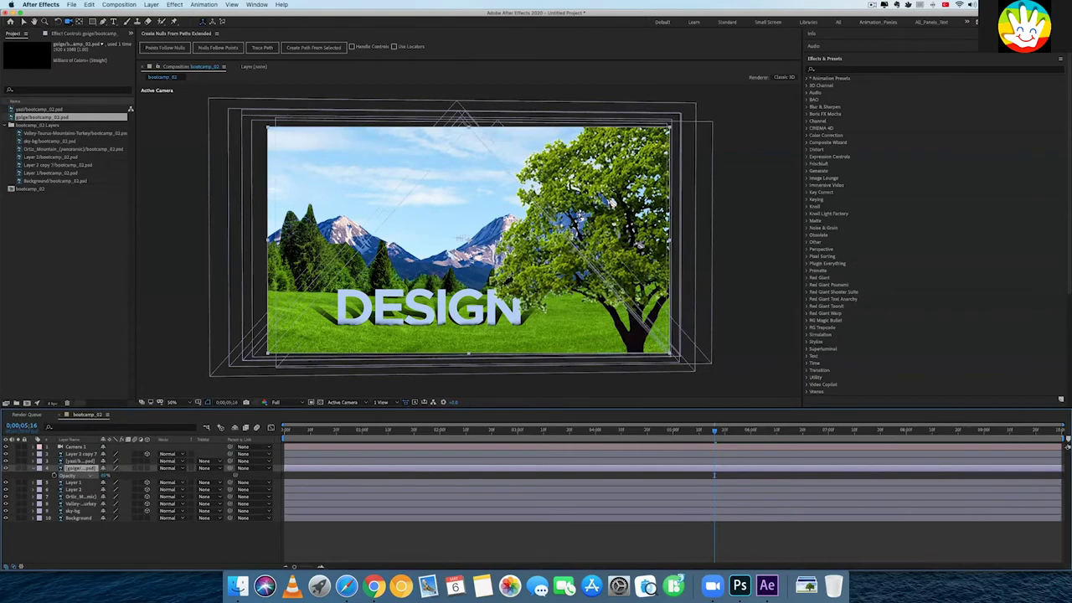
pyautogui.moveTo(106, 475); pyautogui.dragTo(106, 475)
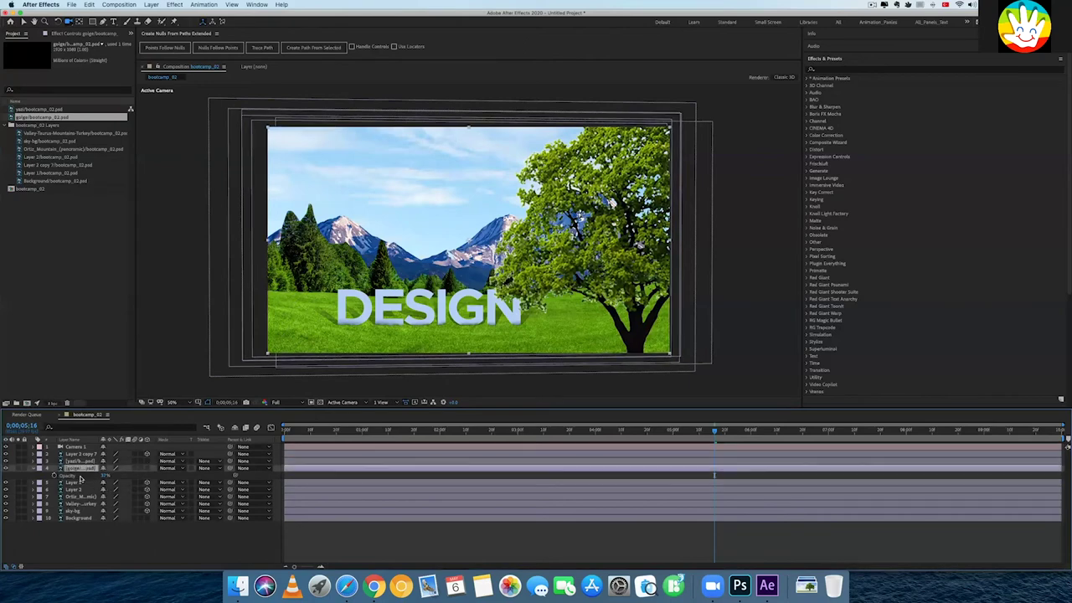
pyautogui.press('Home')
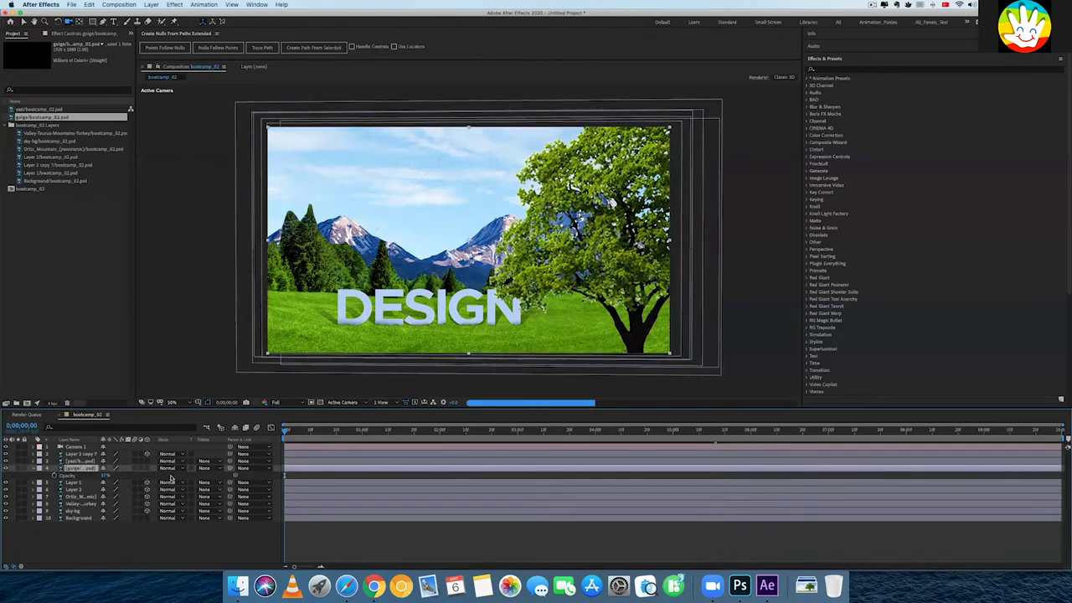
# Turn on the 3D Layer switch for the shadow layer and collapse its properties
pyautogui.click(149, 481)
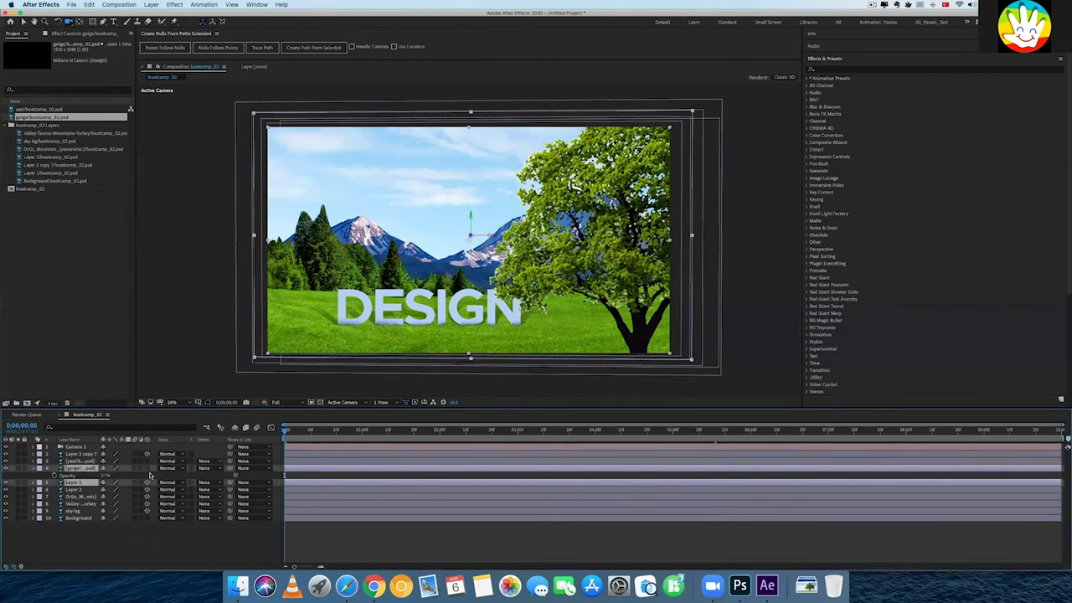
pyautogui.click(147, 467)
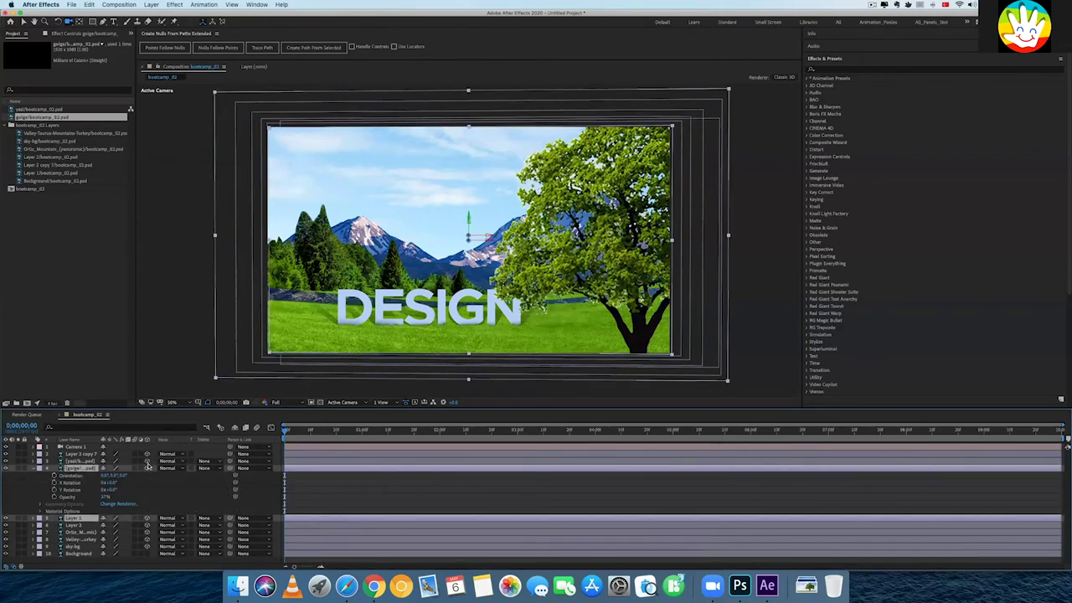
pyautogui.click(35, 469)
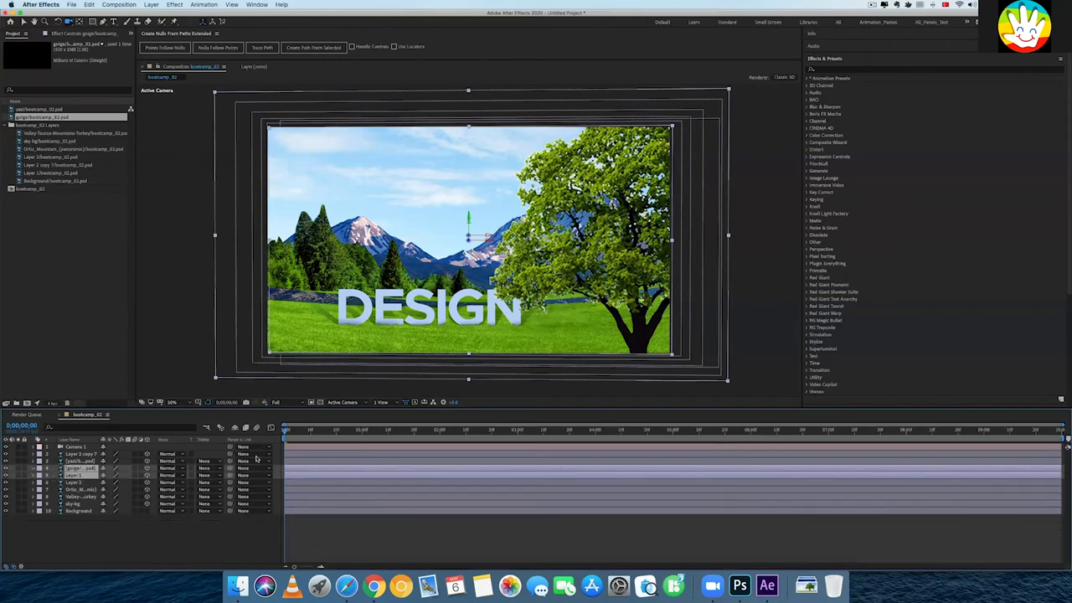
pyautogui.click(382, 403)
# In a 4-view layout, shift the DESIGN text and shadow layers together along Z
pyautogui.click(396, 439)
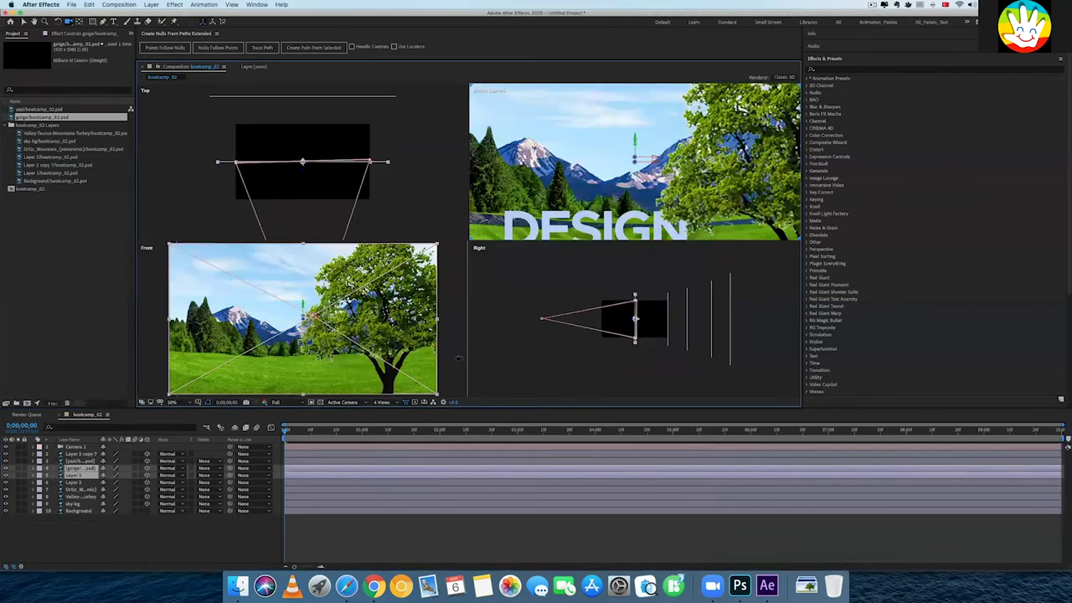
pyautogui.click(74, 534)
pyautogui.click(84, 469)
pyautogui.keyDown('shift'); pyautogui.click(80, 462); pyautogui.keyUp('shift')
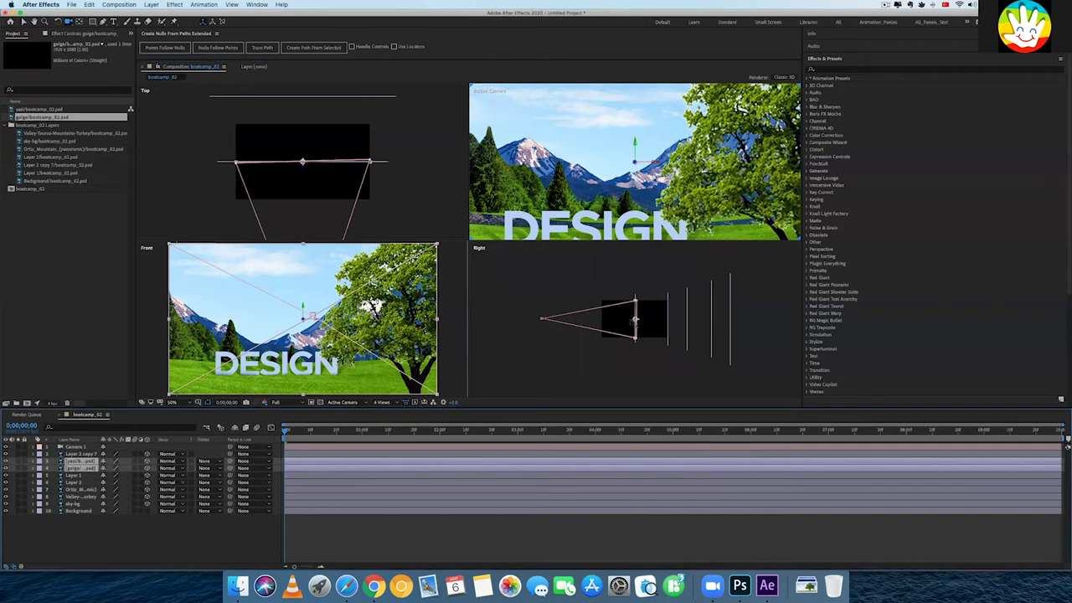
pyautogui.moveTo(635, 319); pyautogui.dragTo(651, 321)
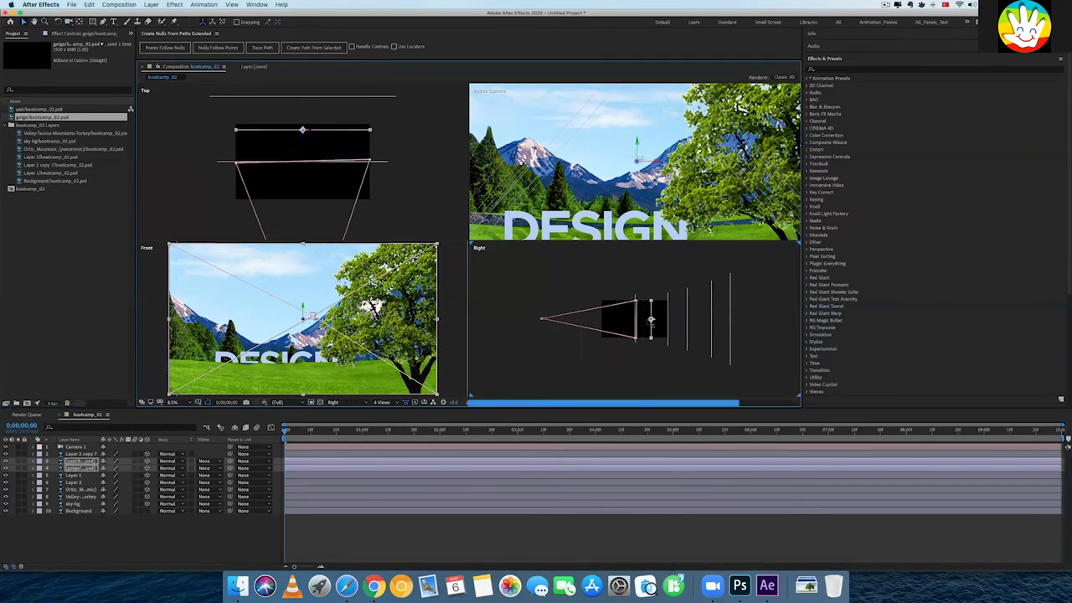
pyautogui.moveTo(652, 321); pyautogui.dragTo(647, 321)
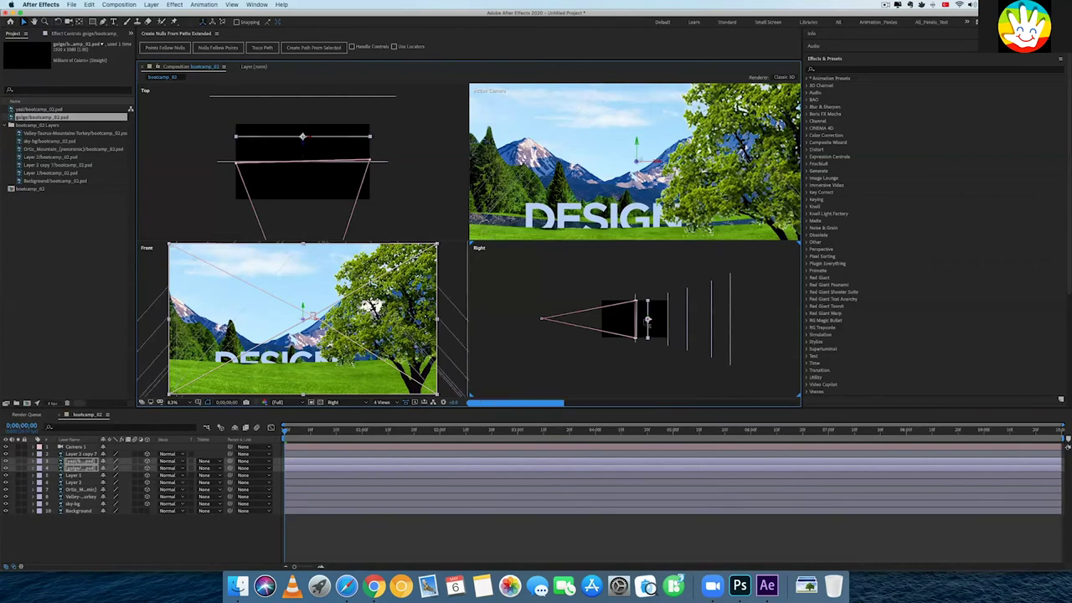
# Move Layer 1 forward in depth and nudge the shadow layer's Z position
pyautogui.click(88, 475)
pyautogui.moveTo(636, 319); pyautogui.dragTo(654, 320)
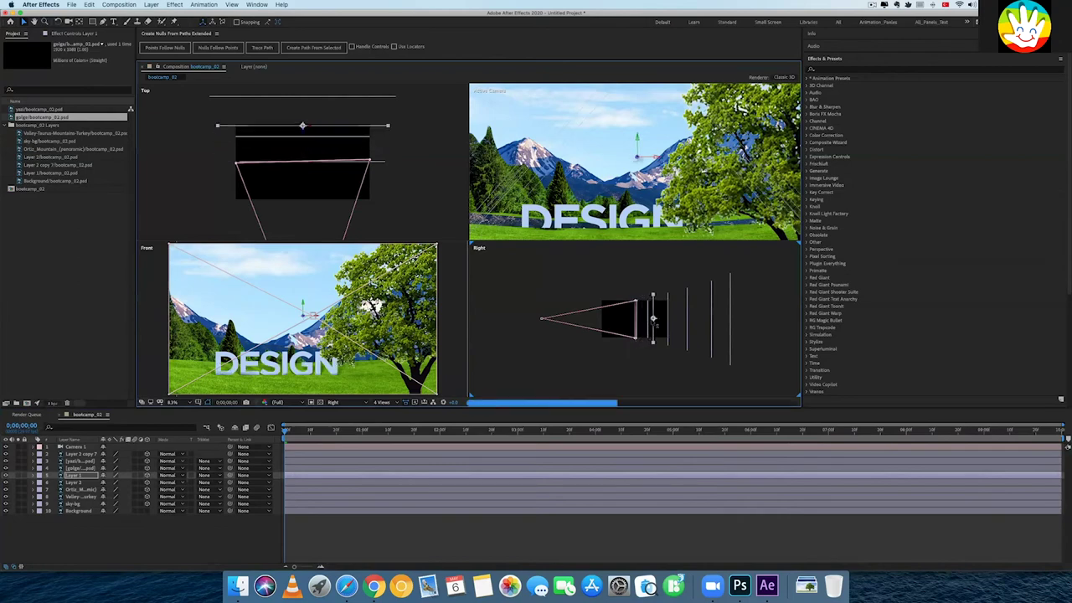
pyautogui.press(',')
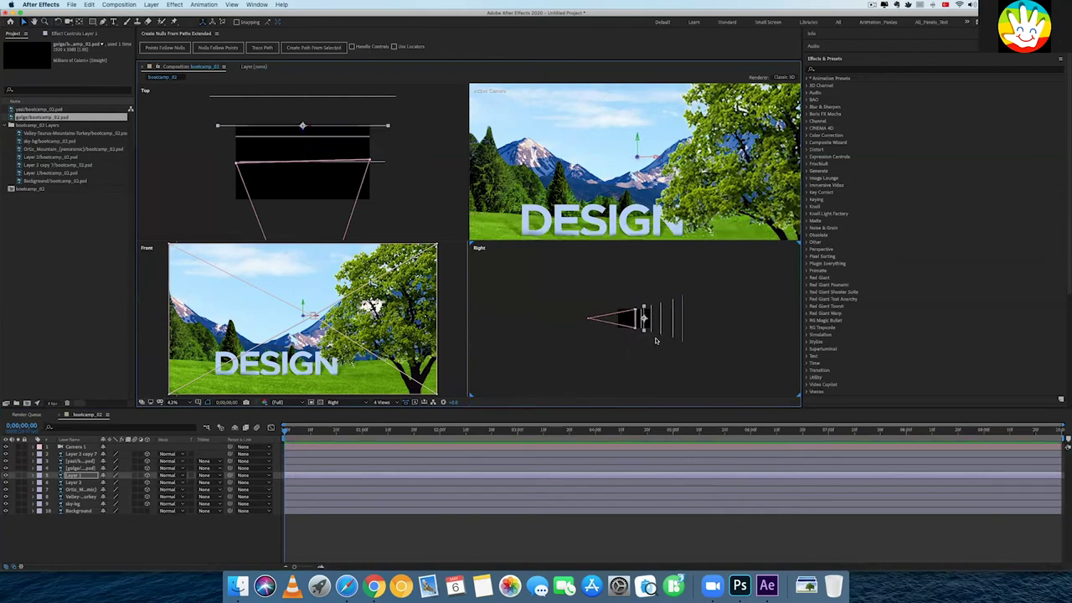
pyautogui.moveTo(643, 319); pyautogui.dragTo(647, 319)
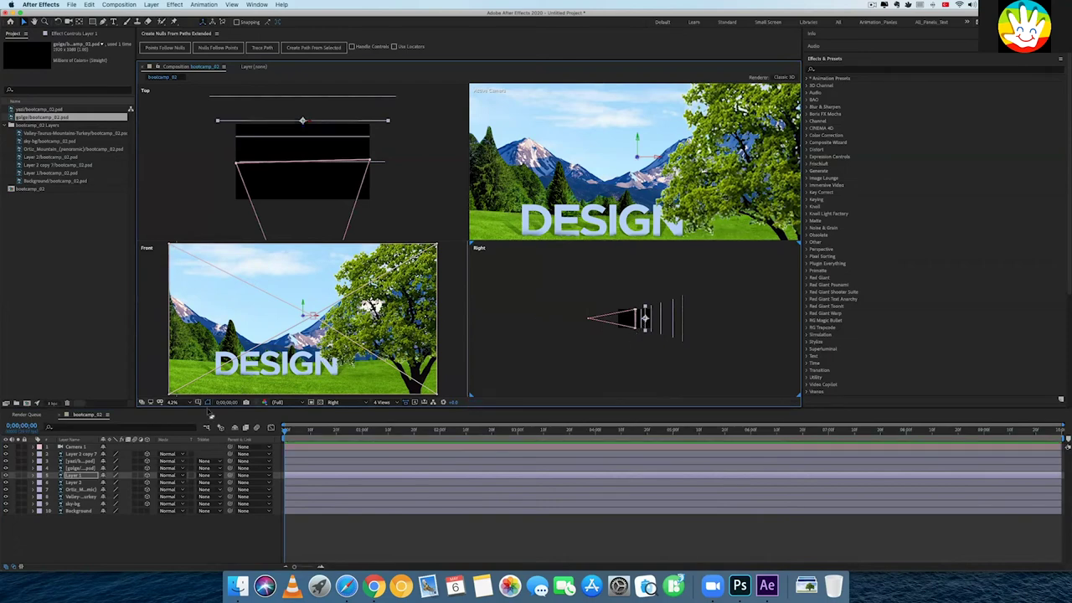
pyautogui.click(75, 468)
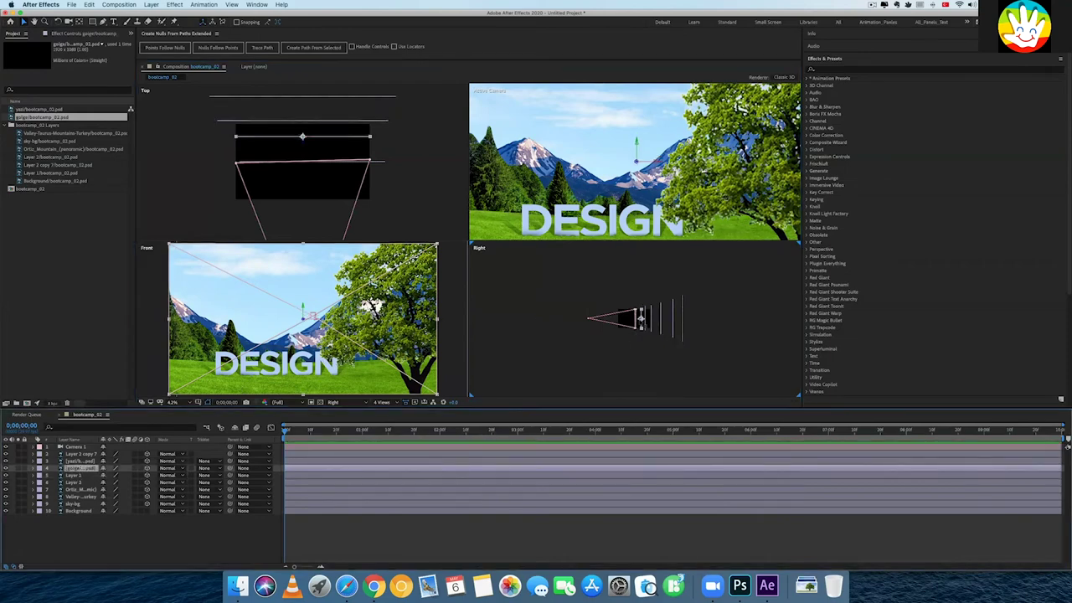
pyautogui.moveTo(639, 320); pyautogui.dragTo(644, 319)
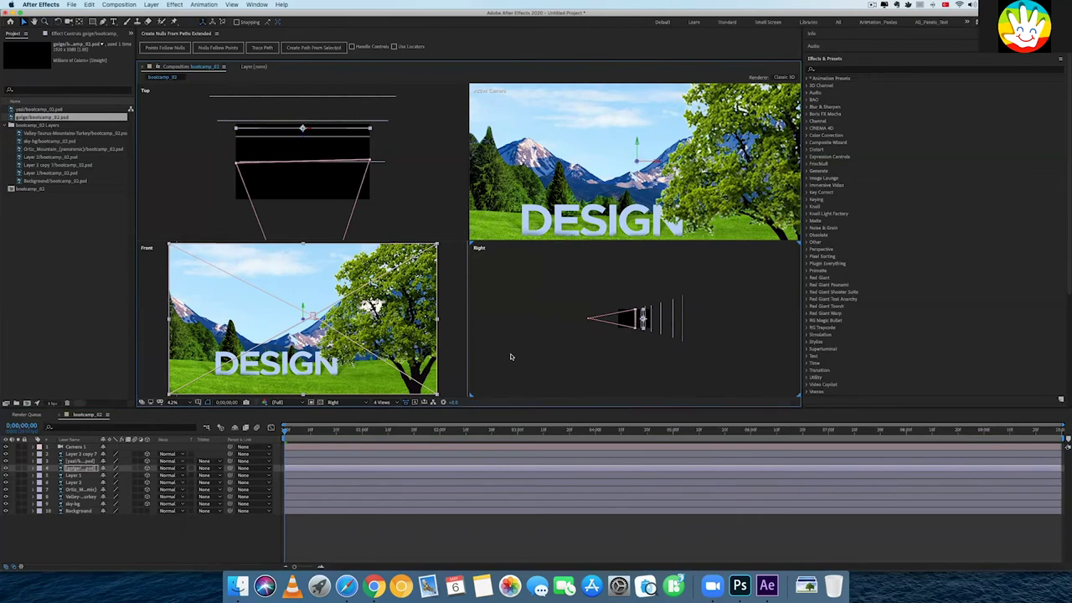
# Return the viewer to a single camera view and magnify the composition
pyautogui.click(382, 402)
pyautogui.click(387, 410)
pyautogui.press('/')
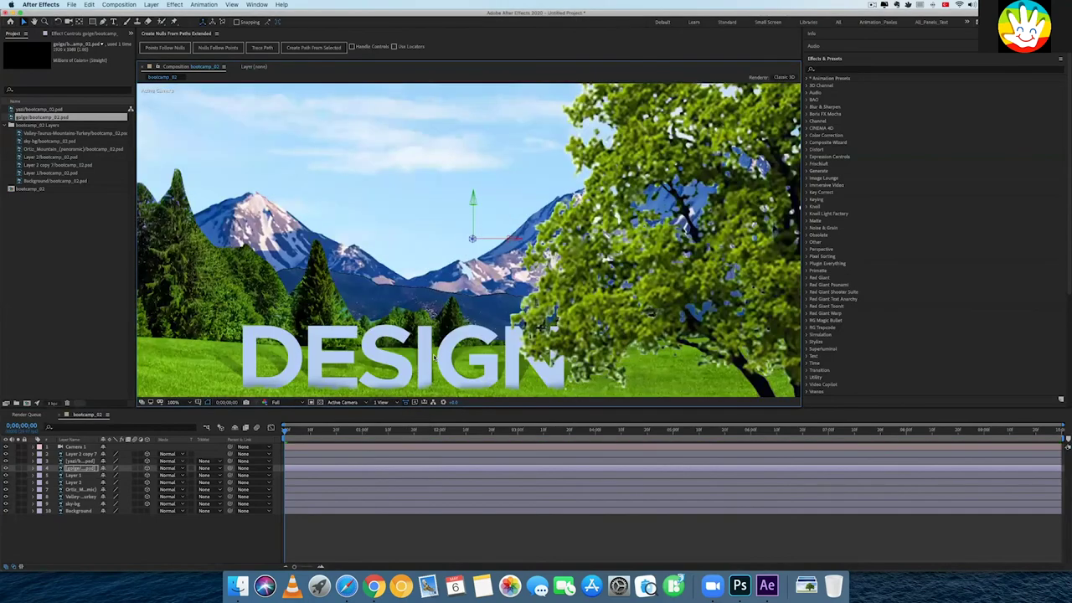
# Scale up the selected layer, then scale it together with Layer 2 copy 7 to fill the frame
pyautogui.press(',')
pyautogui.press(',')
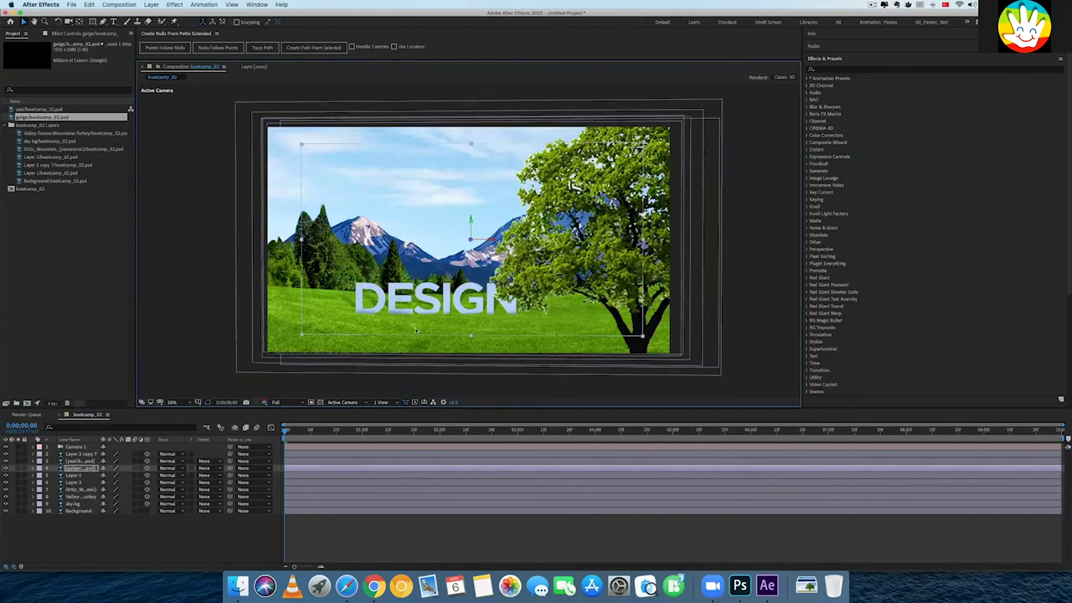
pyautogui.moveTo(643, 338); pyautogui.dragTo(651, 344)
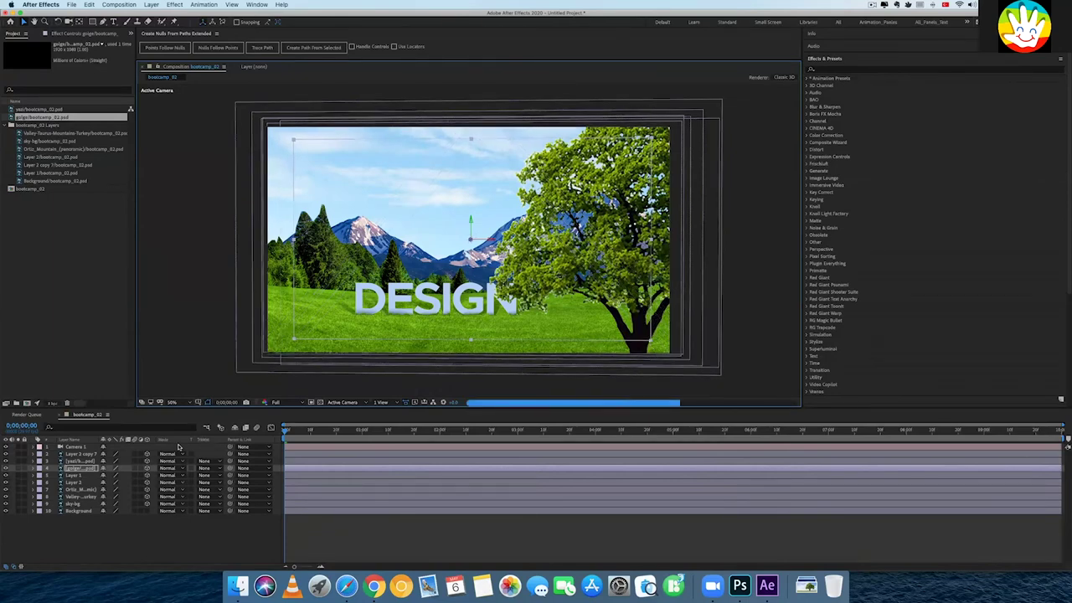
pyautogui.keyDown('shift'); pyautogui.click(84, 462); pyautogui.keyUp('shift')
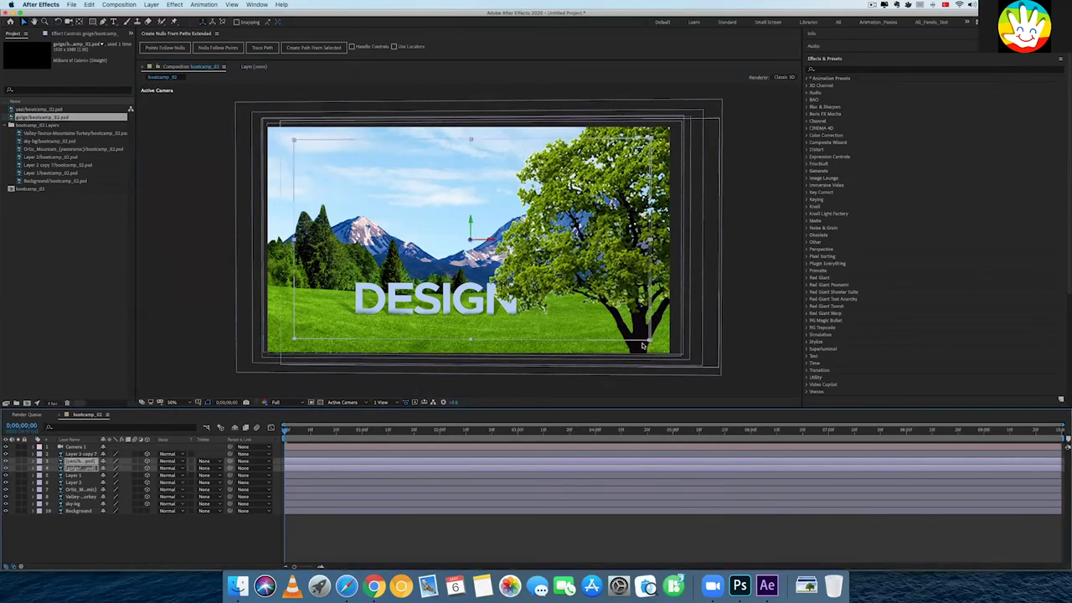
pyautogui.moveTo(650, 341); pyautogui.dragTo(664, 351)
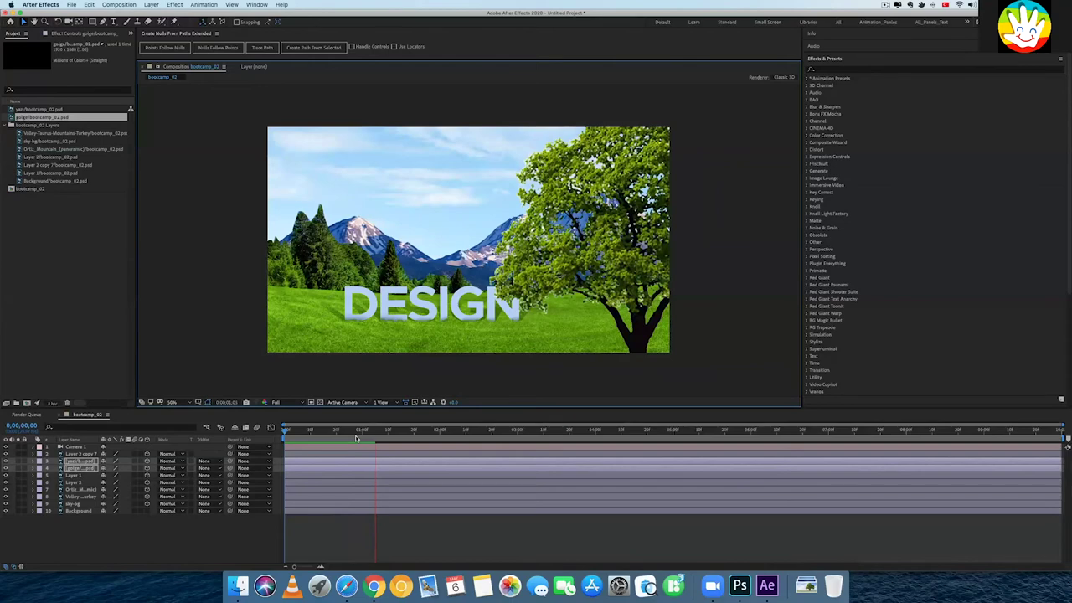
# Stop the preview and replay the composition from its start
pyautogui.click(328, 435)
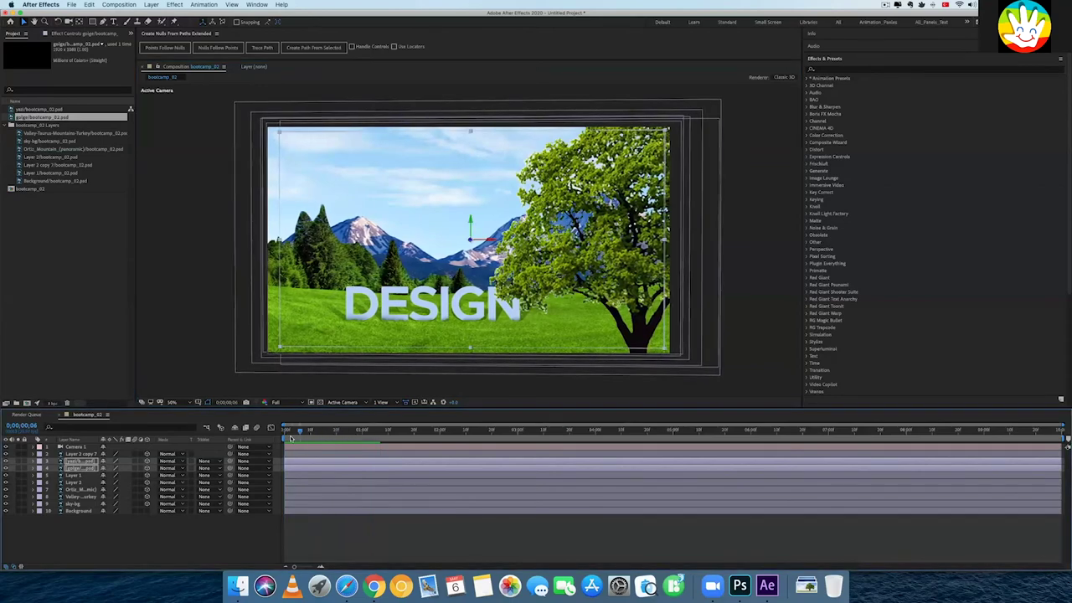
pyautogui.click(288, 437)
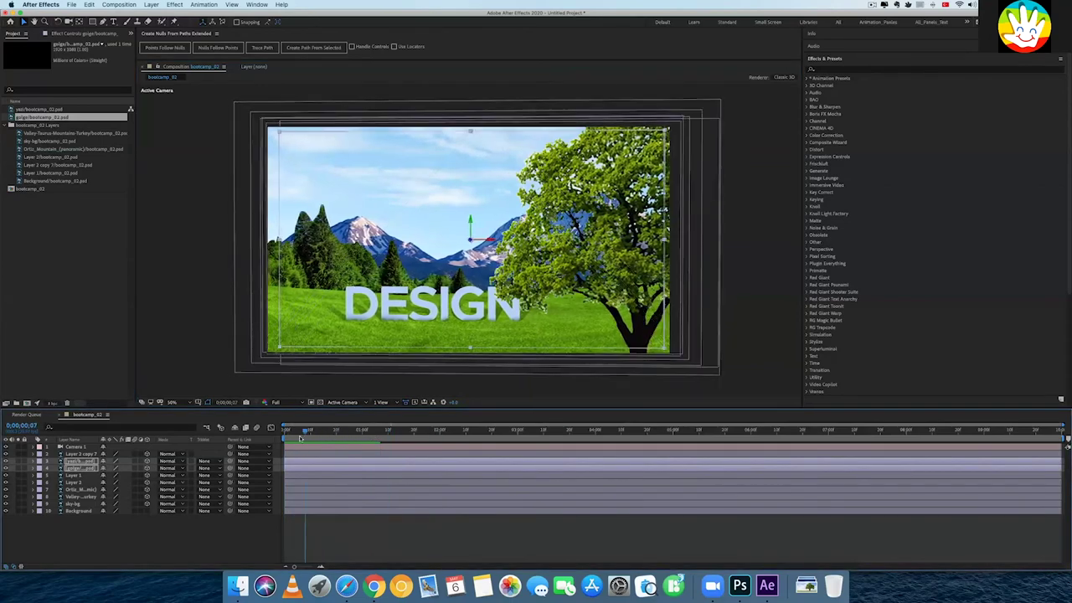
pyautogui.press('space')
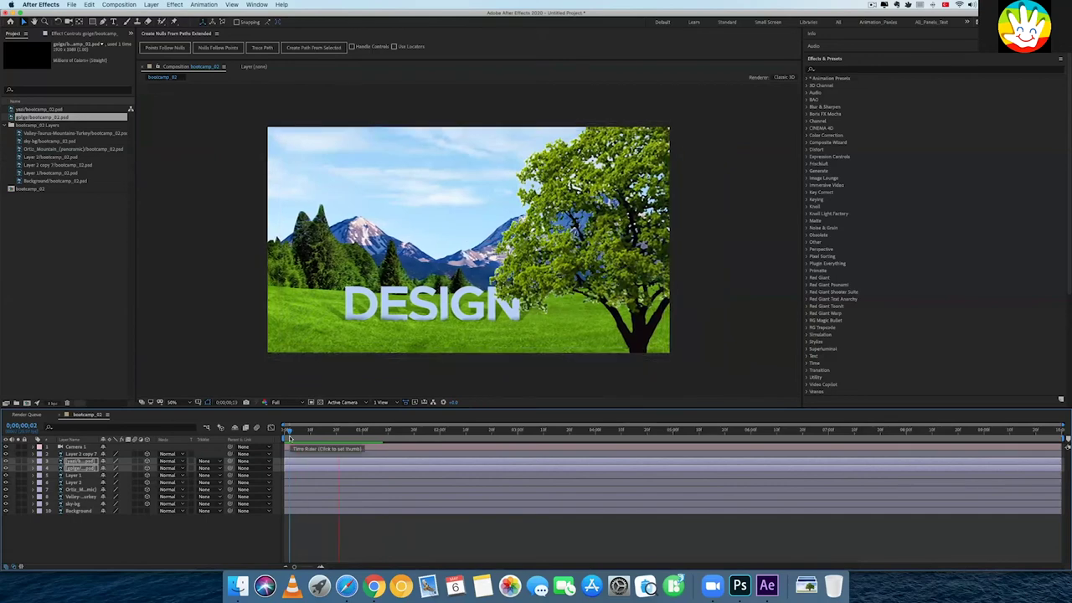
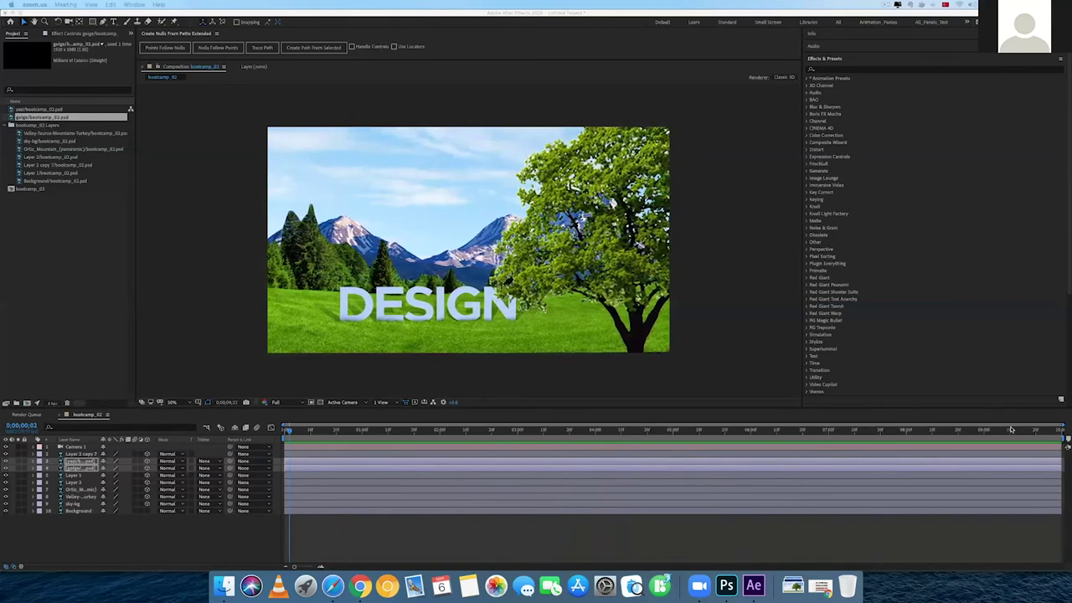
# At the last frame, dolly Camera 1 closer so the DESIGN text appears larger
pyautogui.moveTo(1010, 430); pyautogui.dragTo(1064, 432)
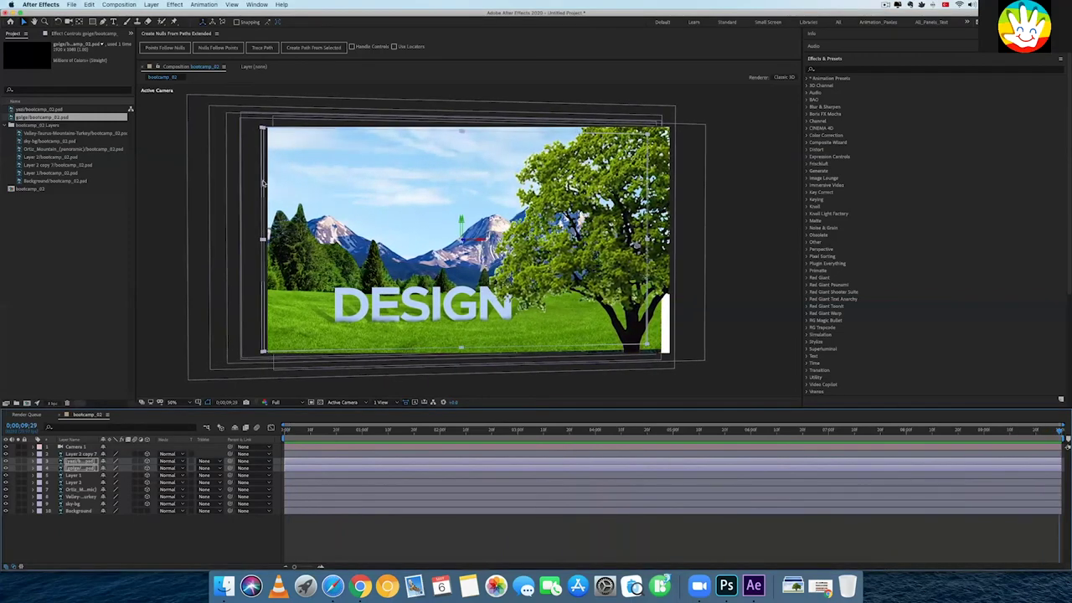
pyautogui.click(69, 23)
pyautogui.moveTo(70, 22); pyautogui.dragTo(92, 44)
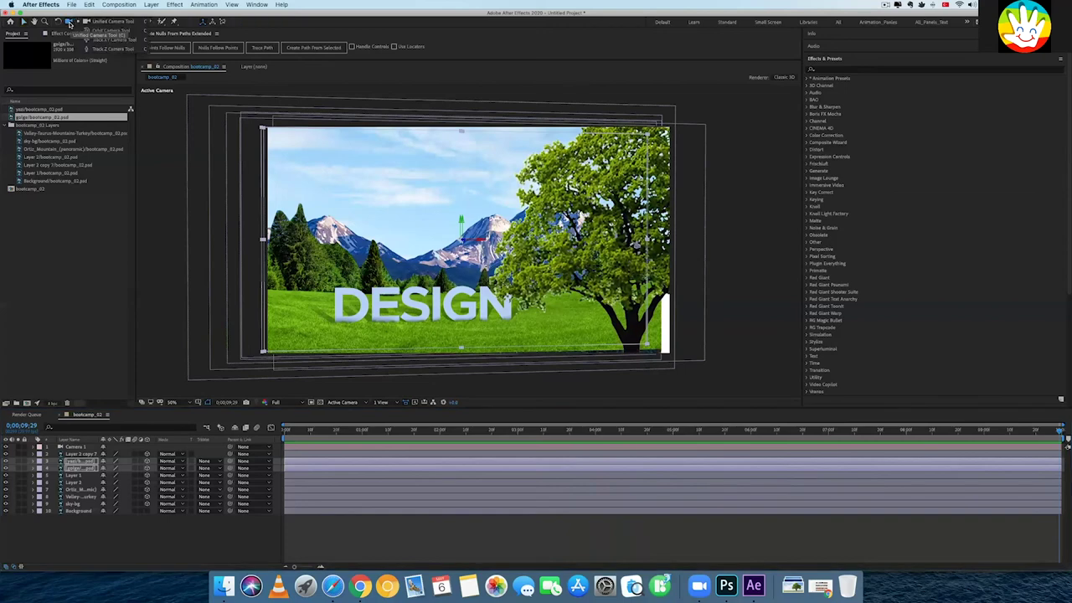
pyautogui.click(395, 200)
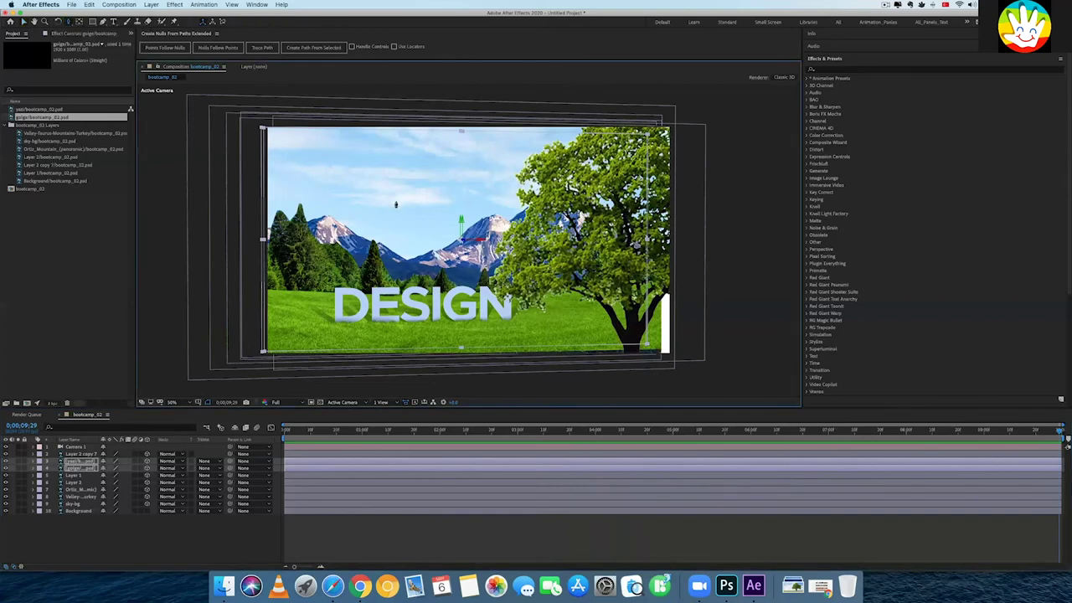
pyautogui.moveTo(398, 198); pyautogui.dragTo(399, 165)
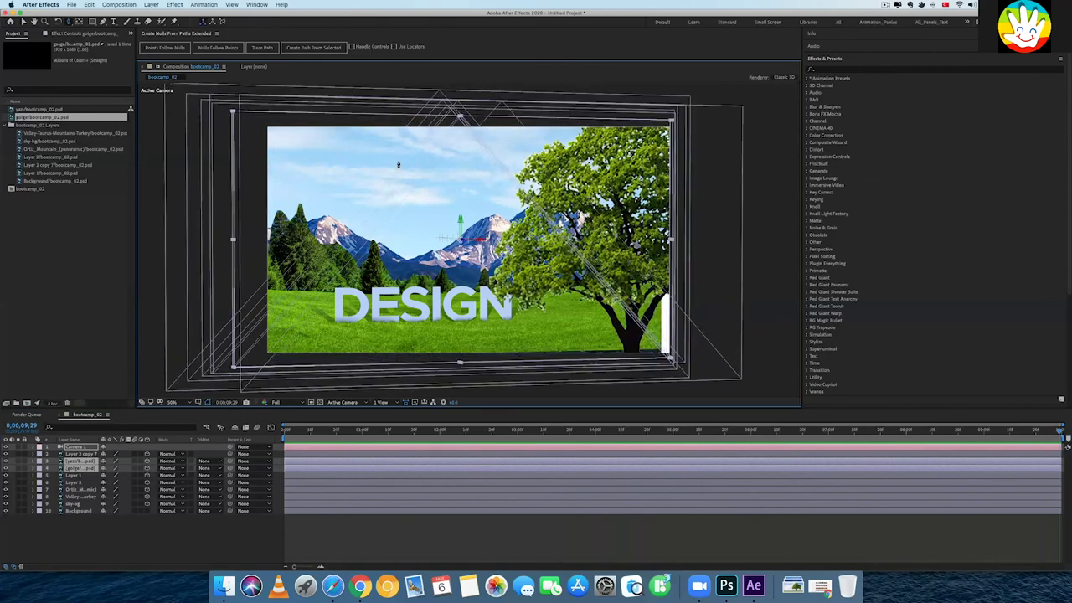
pyautogui.moveTo(399, 165); pyautogui.dragTo(306, 149)
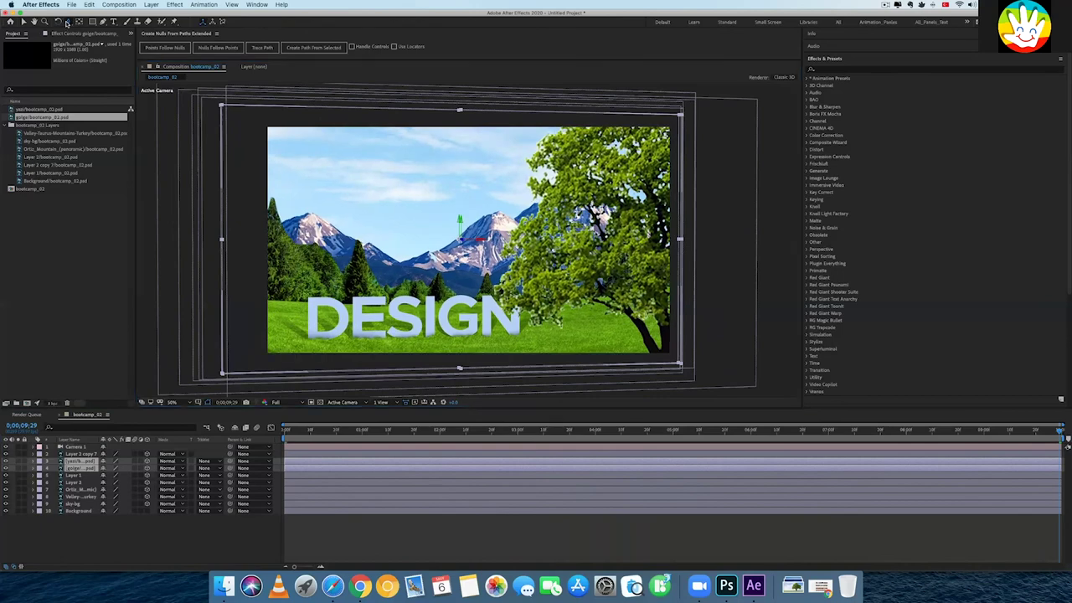
# Orbit Camera 1 to view the scene at an angle, then return near the animation's start
pyautogui.moveTo(67, 23); pyautogui.dragTo(92, 37)
pyautogui.moveTo(380, 203); pyautogui.dragTo(388, 203)
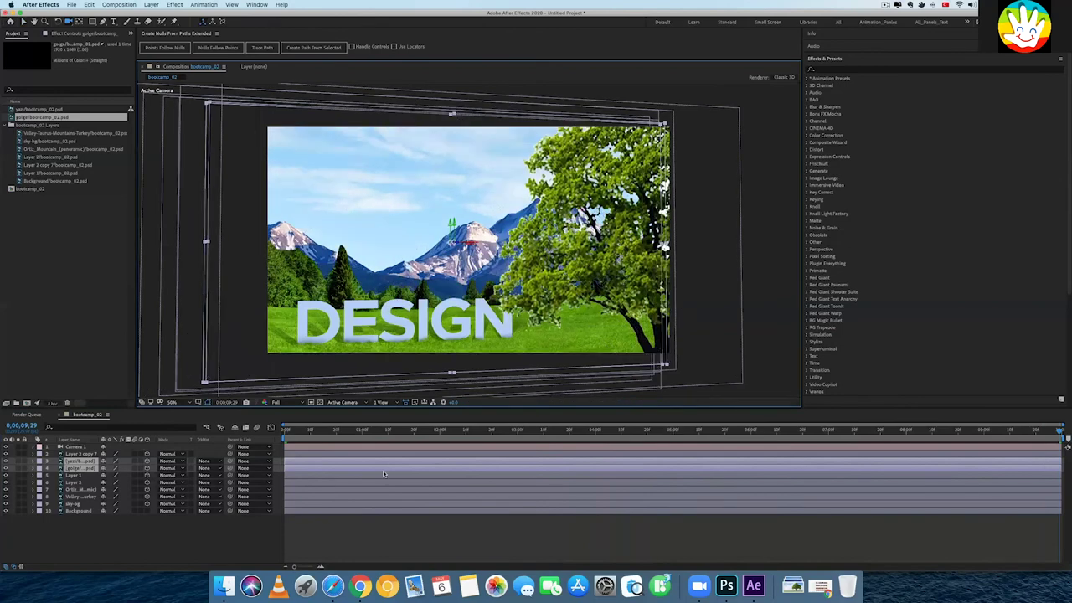
pyautogui.moveTo(390, 434); pyautogui.dragTo(283, 434)
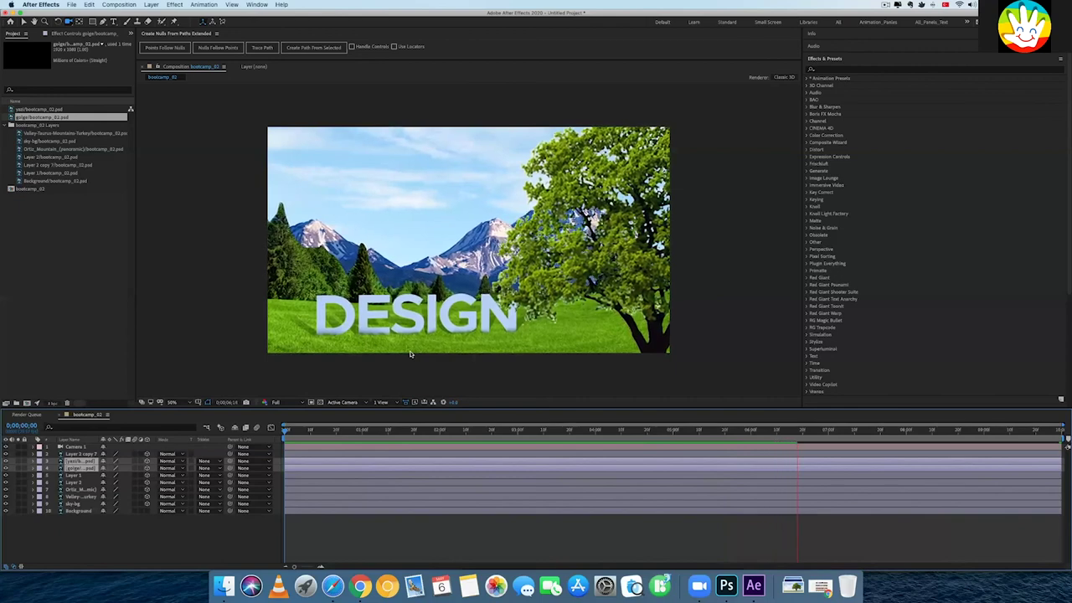
pyautogui.press('space')
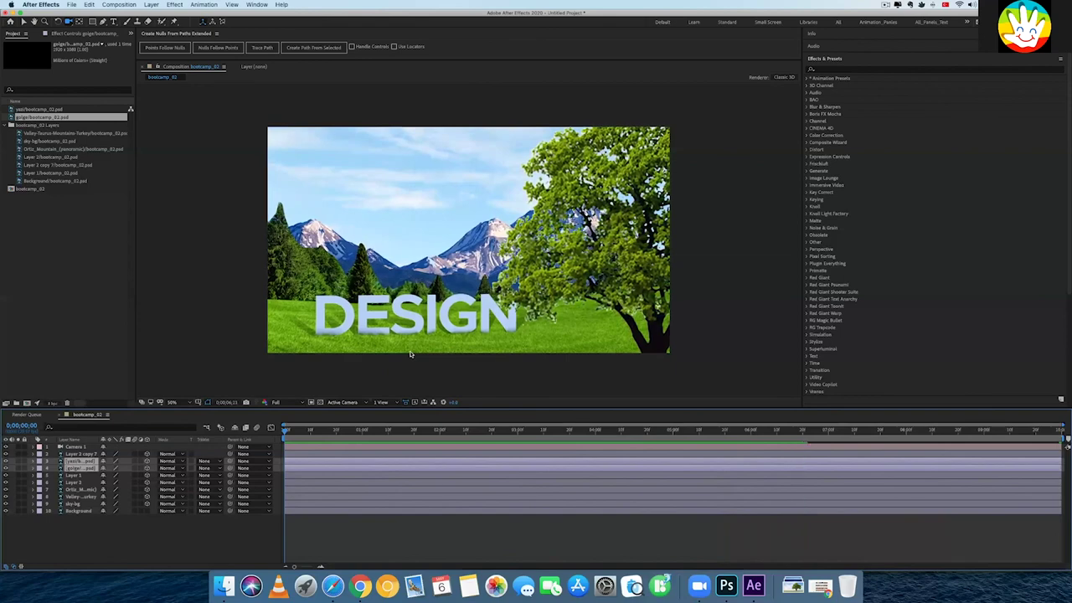